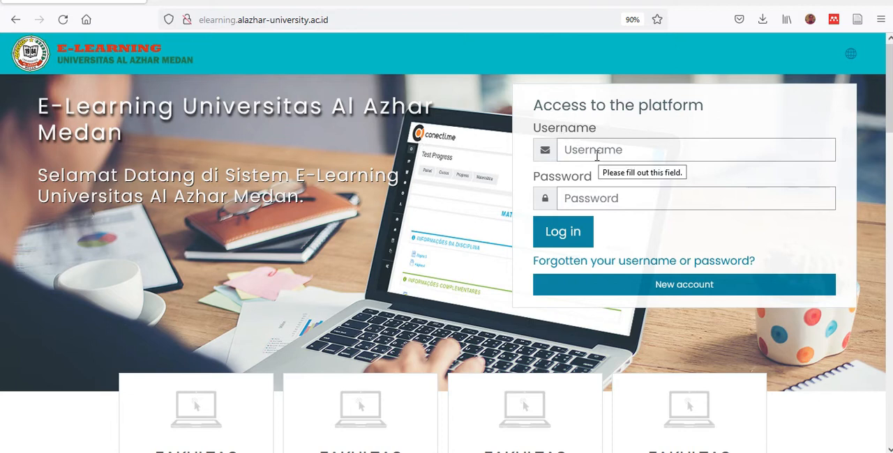
# - Log in to the e-learning platform with the account's username and password
pyautogui.click(566, 150)
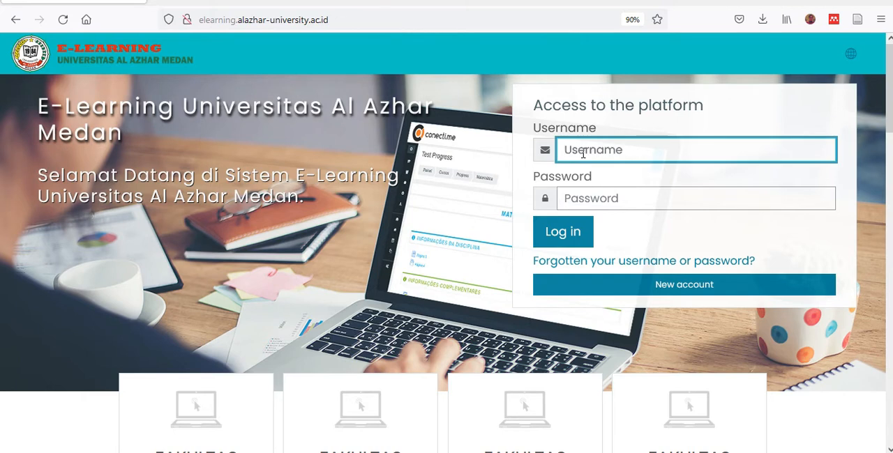
pyautogui.click(600, 202)
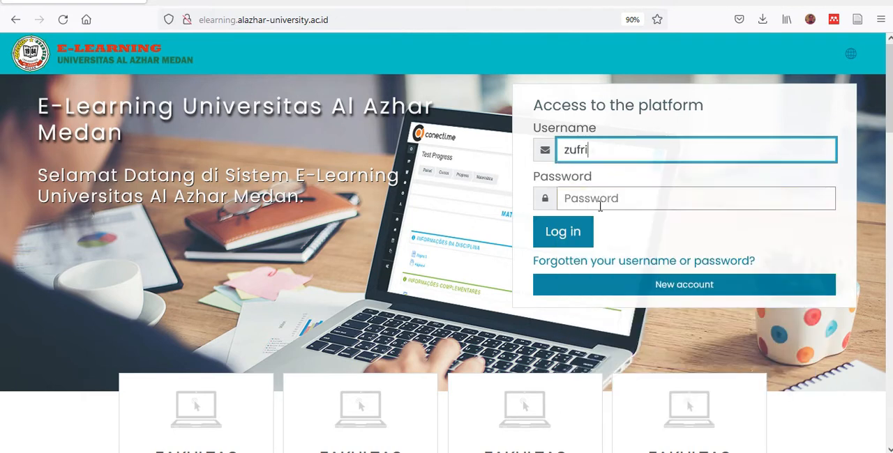
pyautogui.click(568, 238)
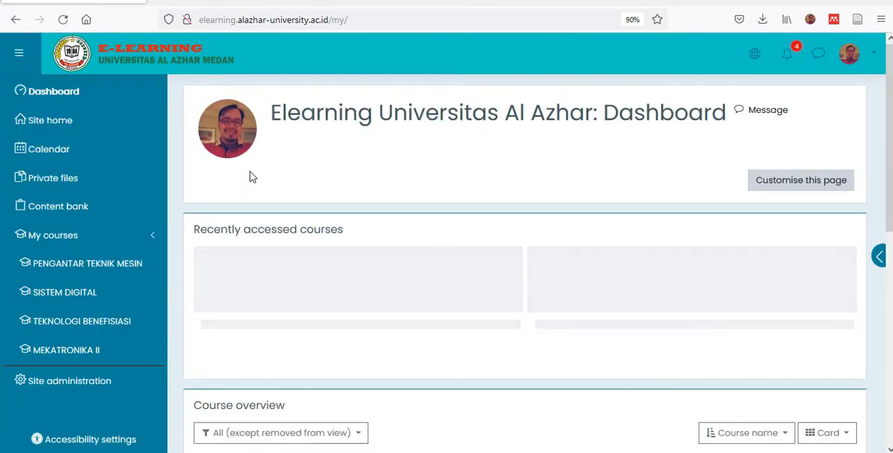
# - Open the PENGANTAR TEKNIK MESIN course from the enrolled courses list
pyautogui.click(105, 241)
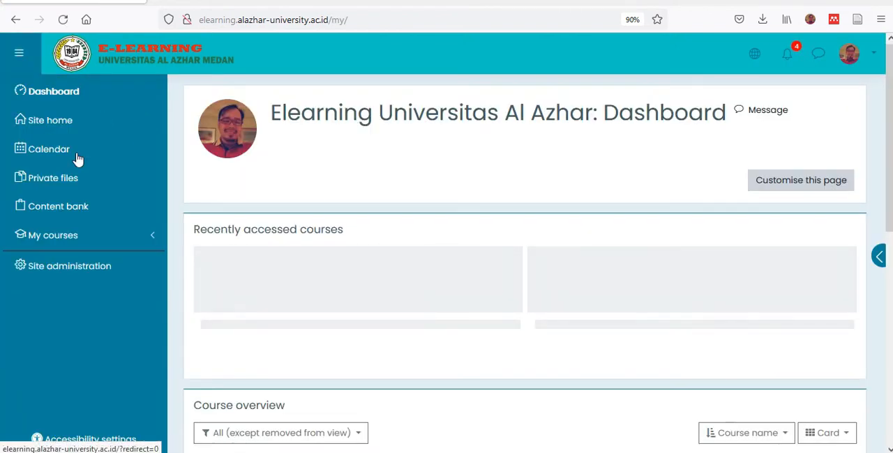
pyautogui.click(128, 239)
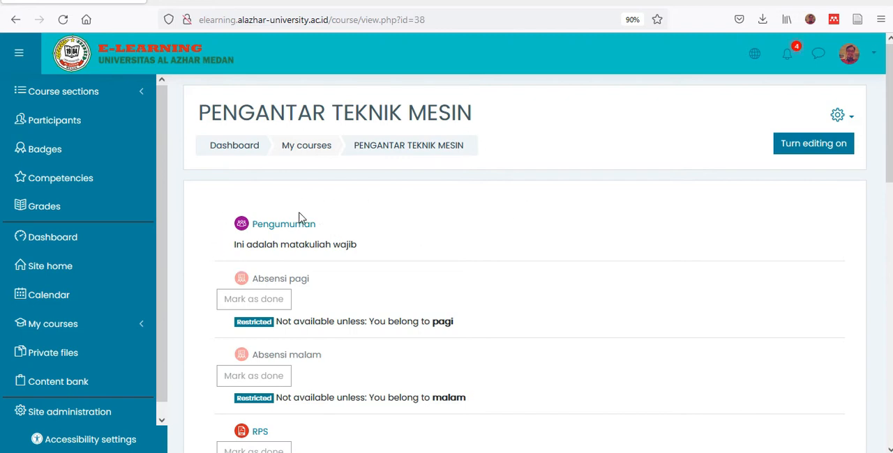
# - Look through the course page's announcement, attendance items, RPS file and topic sections
pyautogui.scroll(-1, 390, 274)
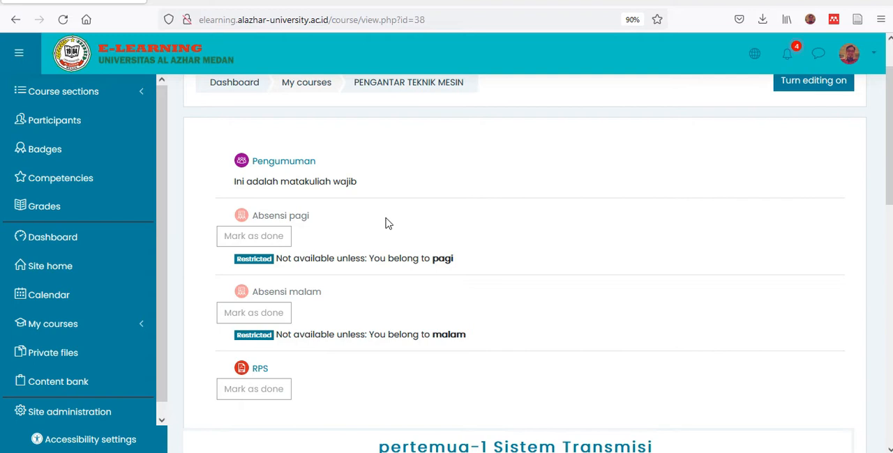
pyautogui.scroll(-1, 389, 223)
pyautogui.scroll(-2, 389, 223)
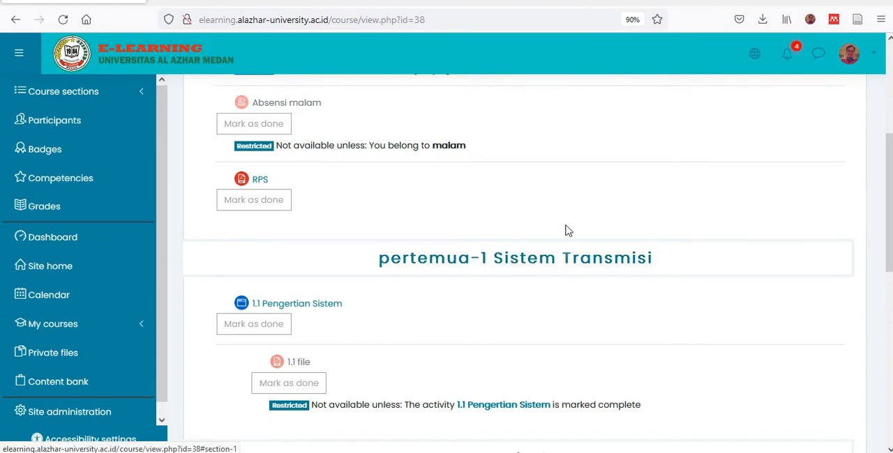
pyautogui.scroll(4, 568, 231)
pyautogui.scroll(-6, 568, 231)
pyautogui.scroll(5, 568, 231)
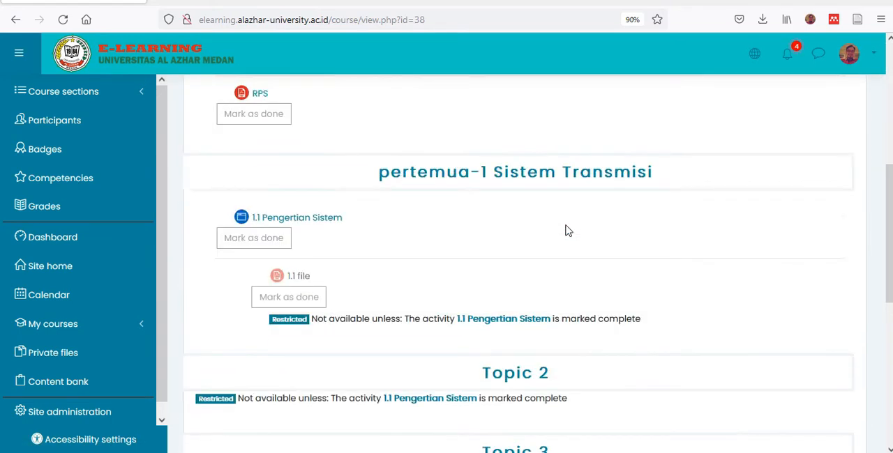
pyautogui.scroll(-4, 567, 231)
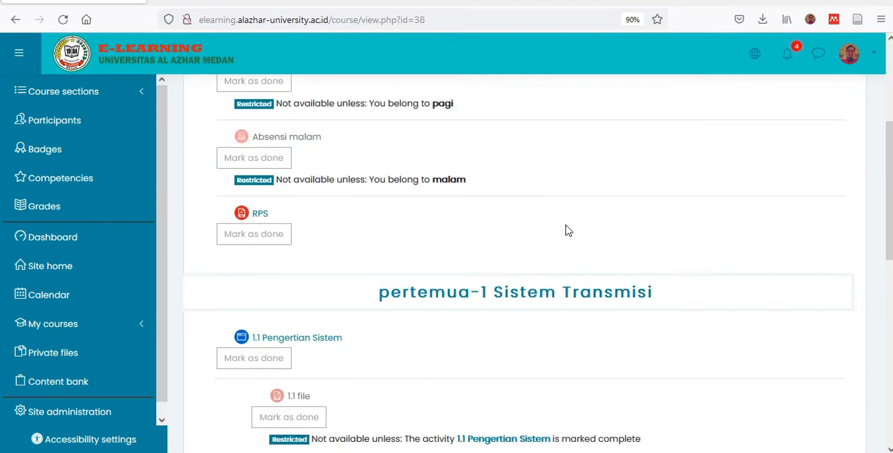
pyautogui.scroll(4, 568, 231)
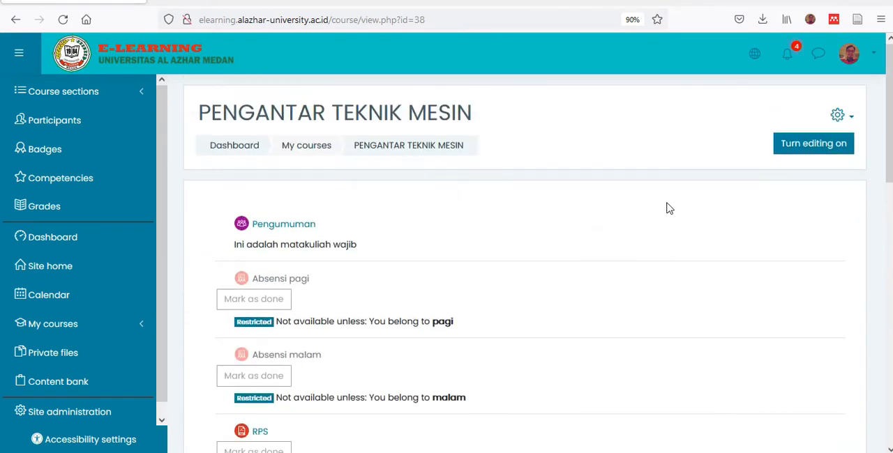
# - Turn on course editing and open the settings of the pertemua-1 Sistem Transmisi section
pyautogui.click(806, 154)
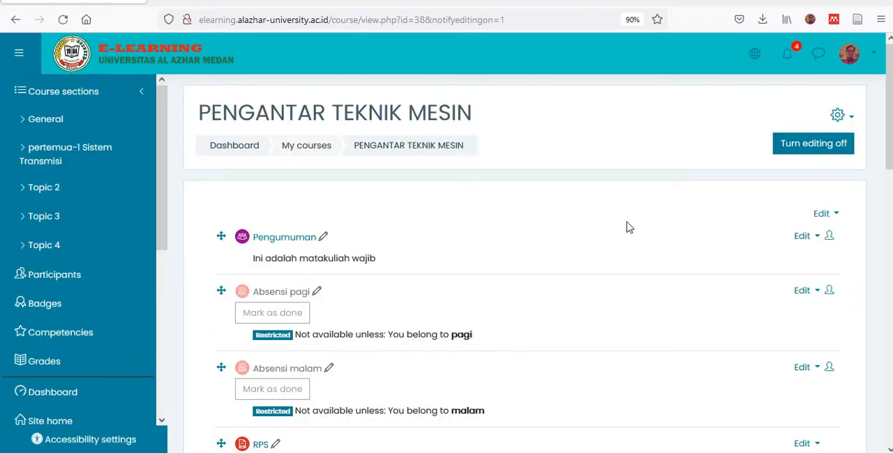
pyautogui.scroll(-3, 590, 230)
pyautogui.scroll(-2, 590, 229)
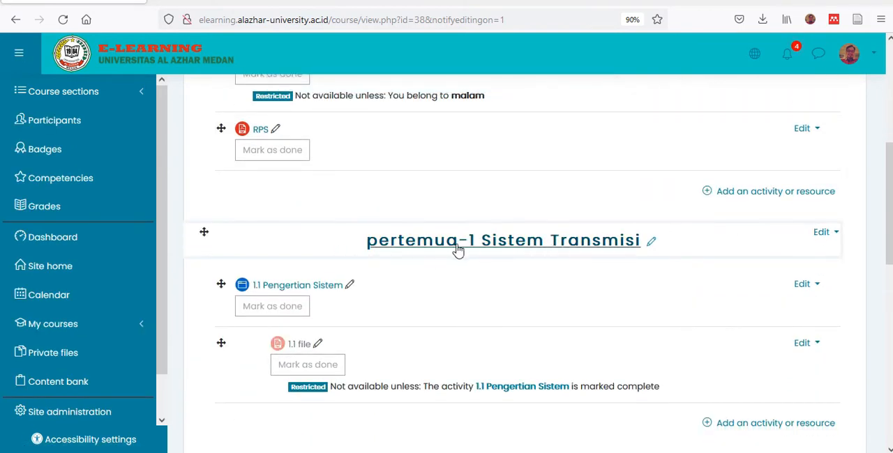
pyautogui.click(830, 233)
pyautogui.click(791, 258)
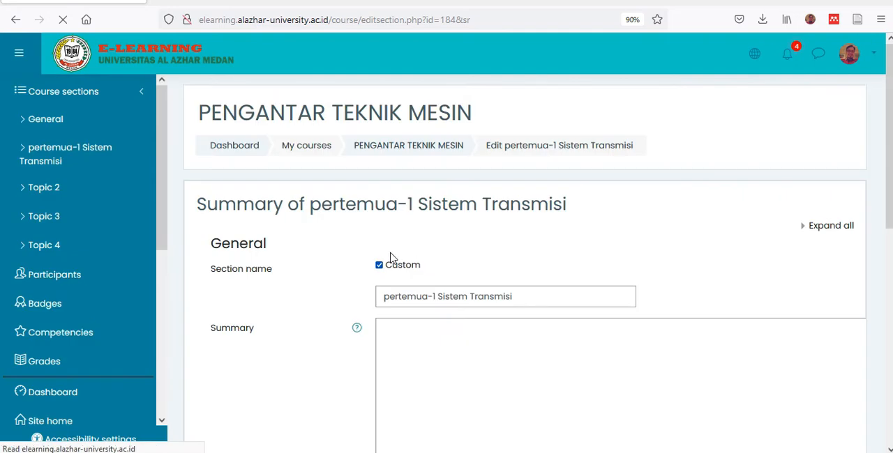
# - Replace the section name with PERTEMUAN-1
pyautogui.click(530, 297)
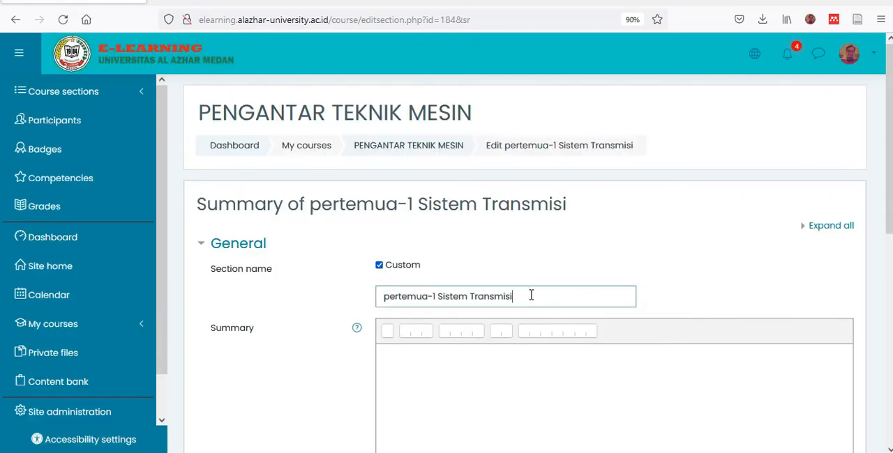
pyautogui.press('BackSpace')
pyautogui.press('BackSpace')
pyautogui.press('BackSpace')
pyautogui.press('BackSpace')
pyautogui.press('BackSpace')
pyautogui.press('BackSpace')
pyautogui.press('BackSpace')
pyautogui.press('BackSpace')
pyautogui.press('BackSpace')
pyautogui.press('BackSpace')
pyautogui.press('BackSpace')
pyautogui.press('BackSpace')
pyautogui.press('BackSpace')
pyautogui.press('BackSpace')
pyautogui.press('BackSpace')
pyautogui.press('BackSpace')
pyautogui.press('BackSpace')
pyautogui.press('BackSpace')
pyautogui.press('BackSpace')
pyautogui.press('BackSpace')
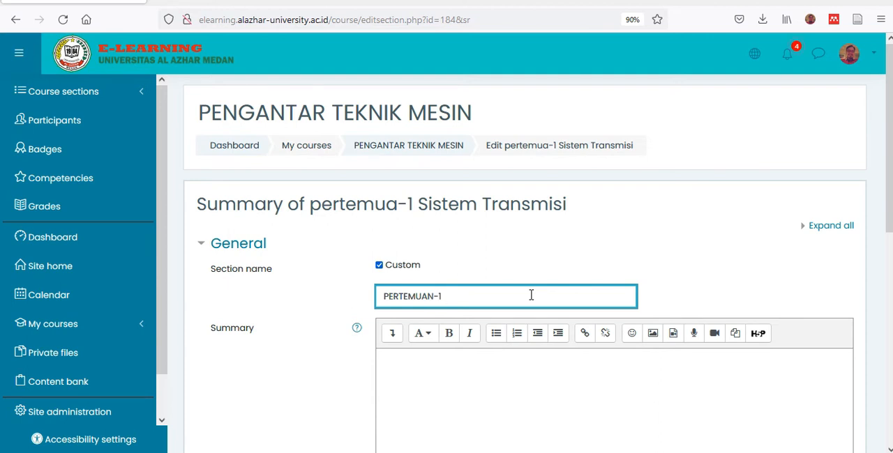
# - Switch to PERTEMUAN-1.pdf in WPS Office and review its opening slides for the meeting's topic
pyautogui.moveTo(402, 452)
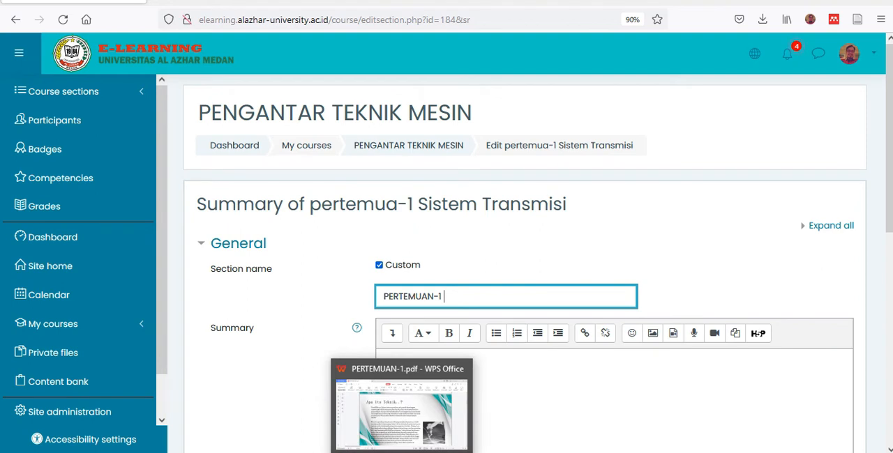
pyautogui.click(402, 412)
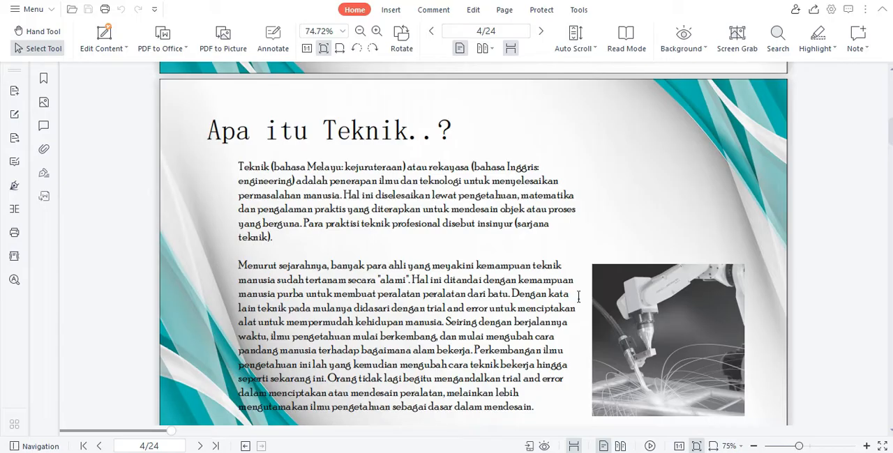
pyautogui.scroll(10, 772, 283)
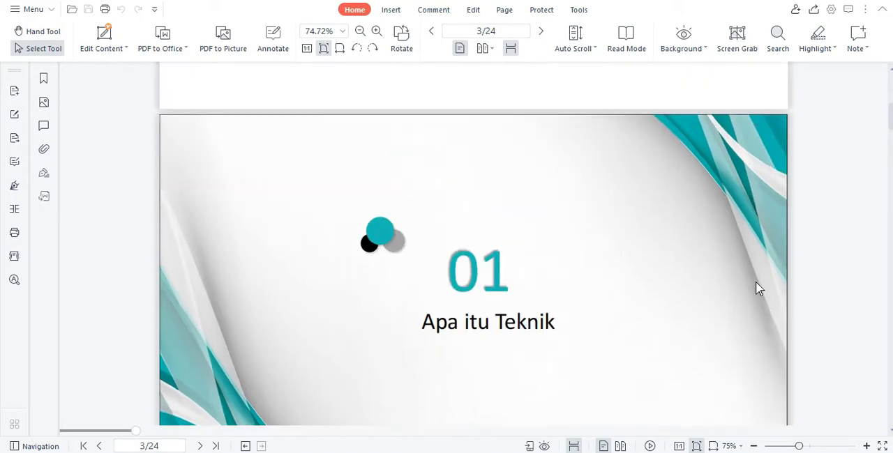
pyautogui.scroll(6, 737, 304)
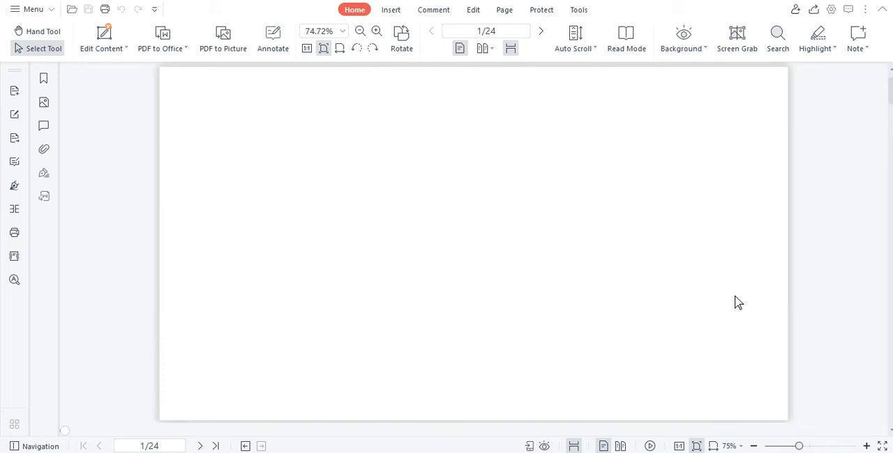
pyautogui.scroll(-5, 735, 295)
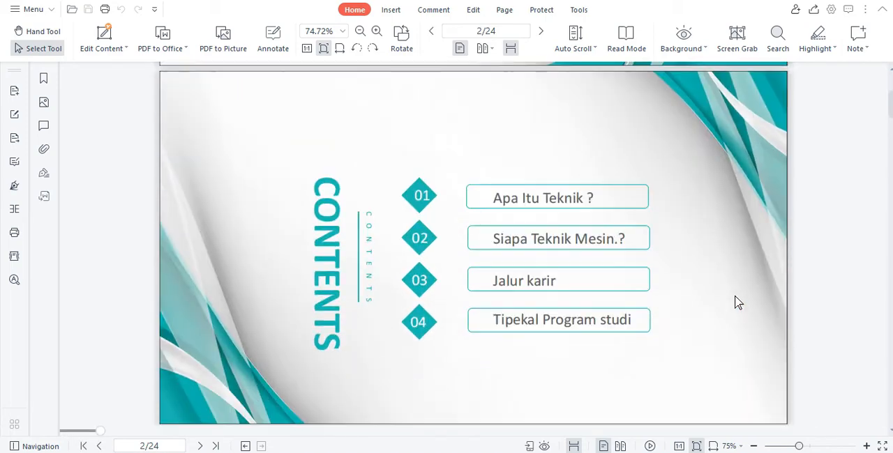
pyautogui.scroll(-1, 738, 302)
pyautogui.scroll(-5, 738, 302)
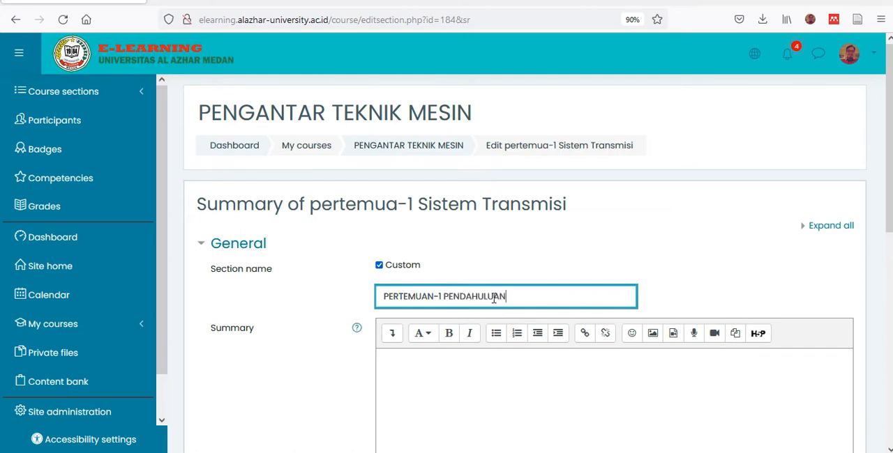
# - Back in the browser, complete the section name as PERTEMUAN-1 PENDAHULUAN and save the section settings
pyautogui.scroll(-5, 548, 240)
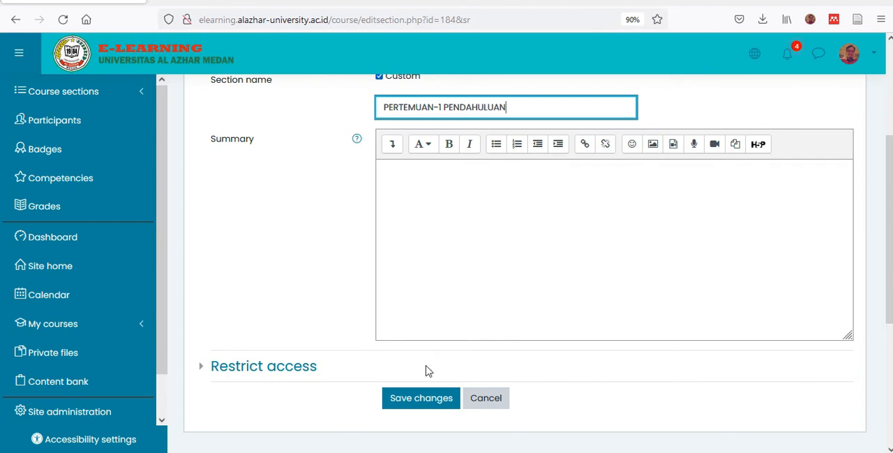
pyautogui.click(421, 400)
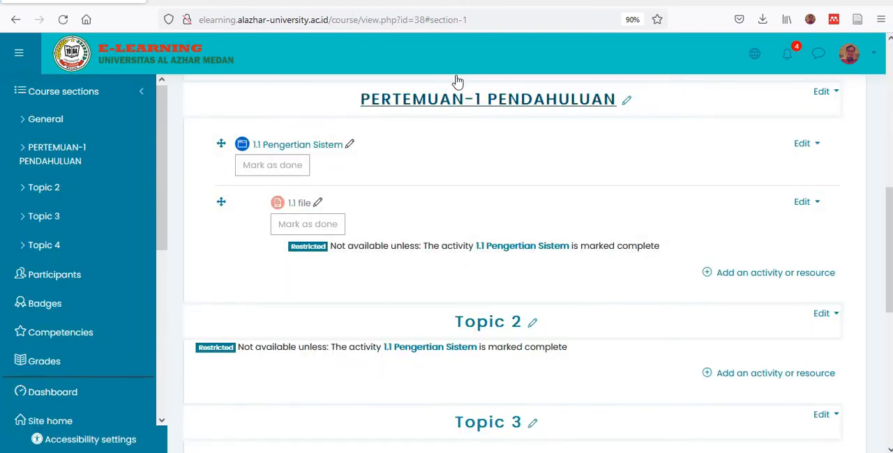
# - Delete the 1.1 Pengertian Sistem page from the PERTEMUAN-1 PENDAHULUAN section
pyautogui.click(808, 145)
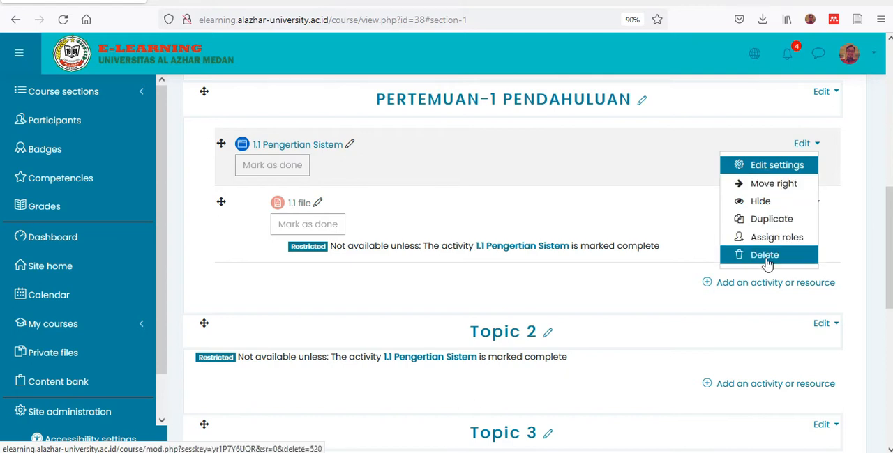
pyautogui.click(766, 256)
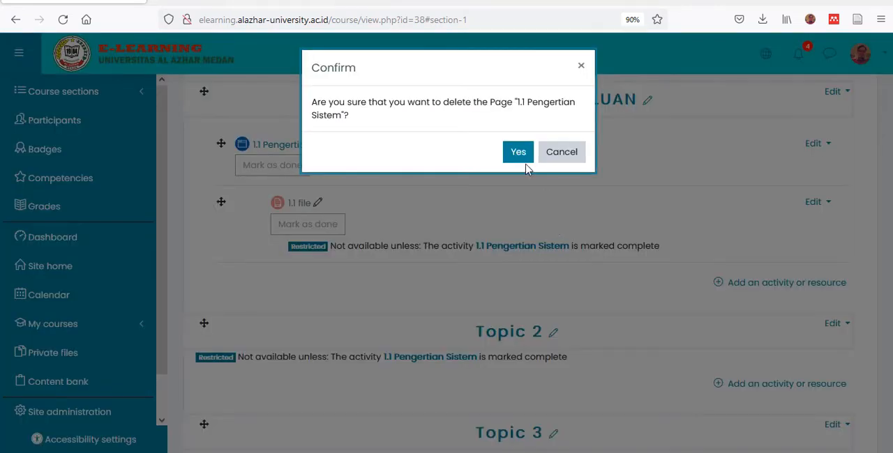
pyautogui.click(520, 154)
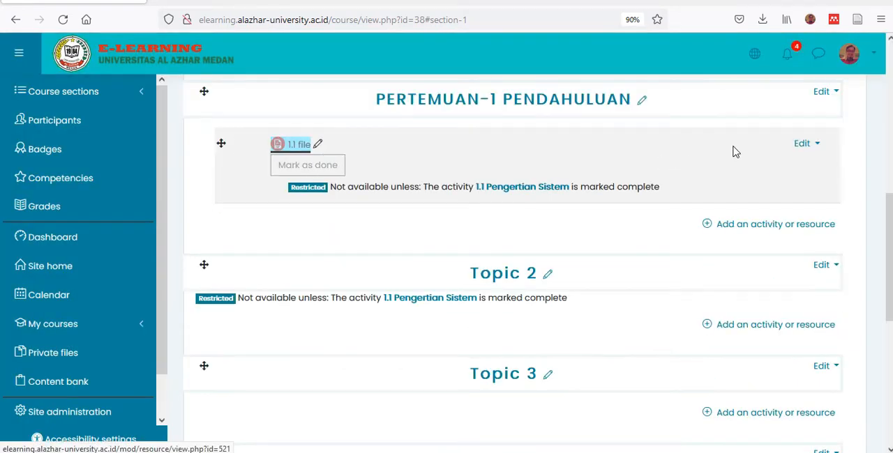
# - Delete the 1.1 file resource from the PERTEMUAN-1 PENDAHULUAN section
pyautogui.click(813, 145)
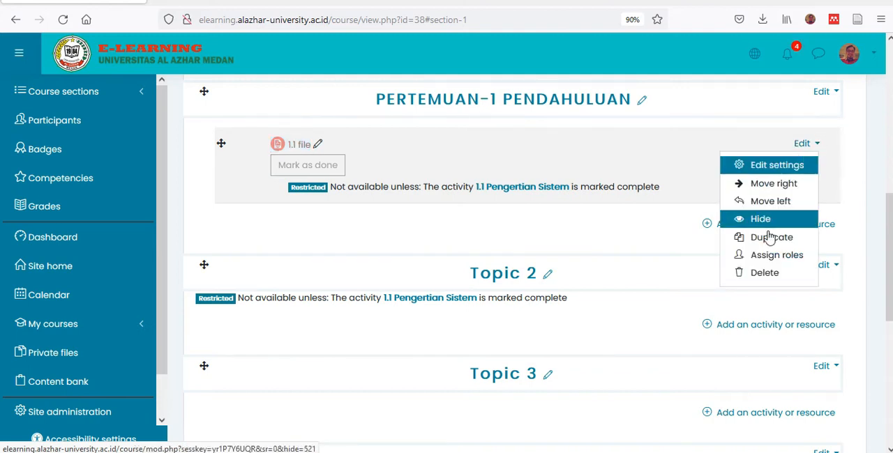
pyautogui.click(757, 274)
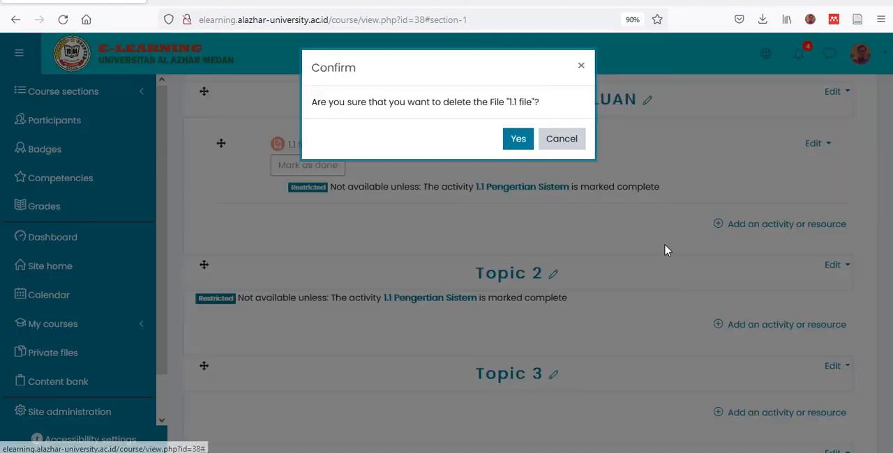
pyautogui.click(515, 139)
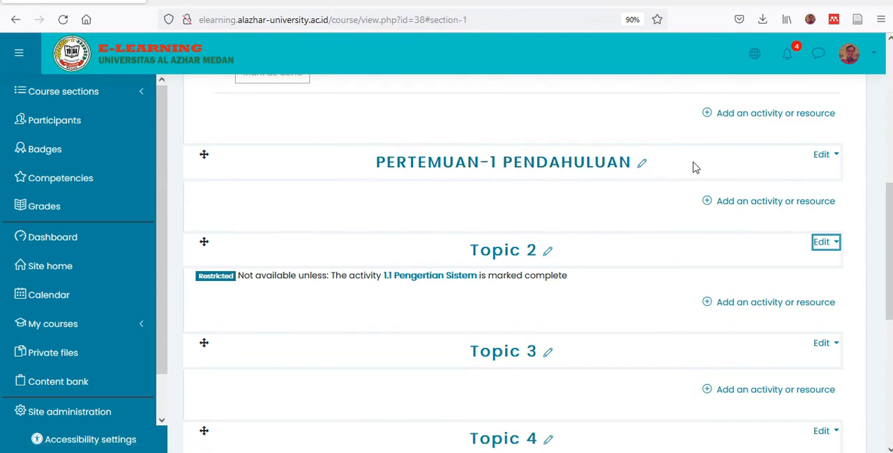
# - Add a new Page resource to the PERTEMUAN-1 PENDAHULUAN section and start its name with 1.1
pyautogui.click(710, 206)
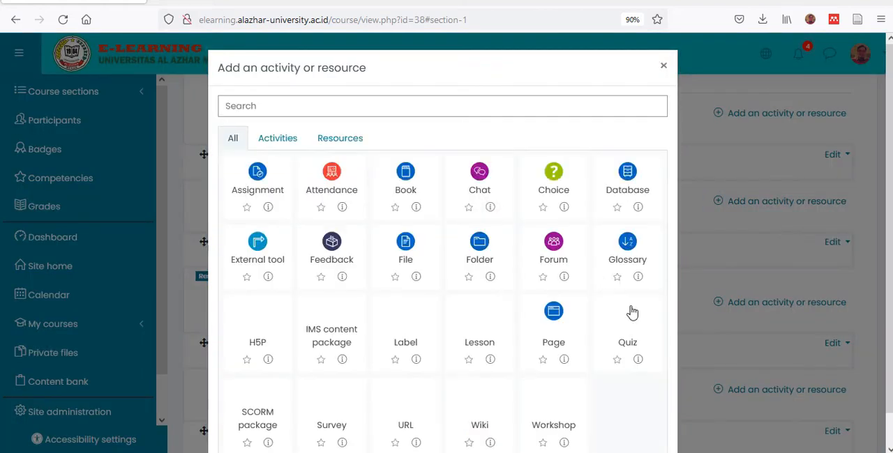
pyautogui.click(551, 337)
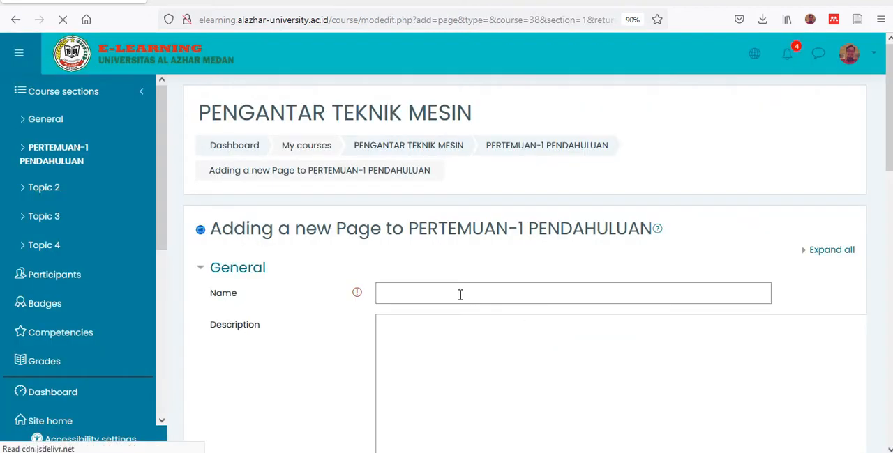
pyautogui.click(456, 291)
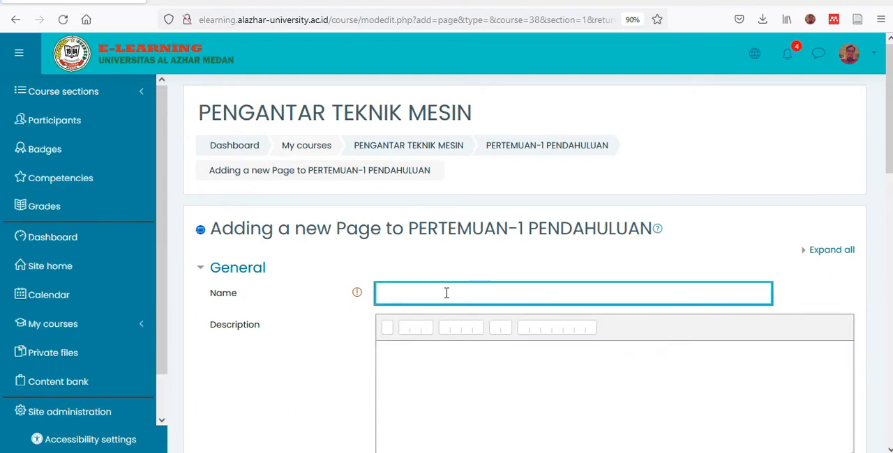
pyautogui.write('1.1')
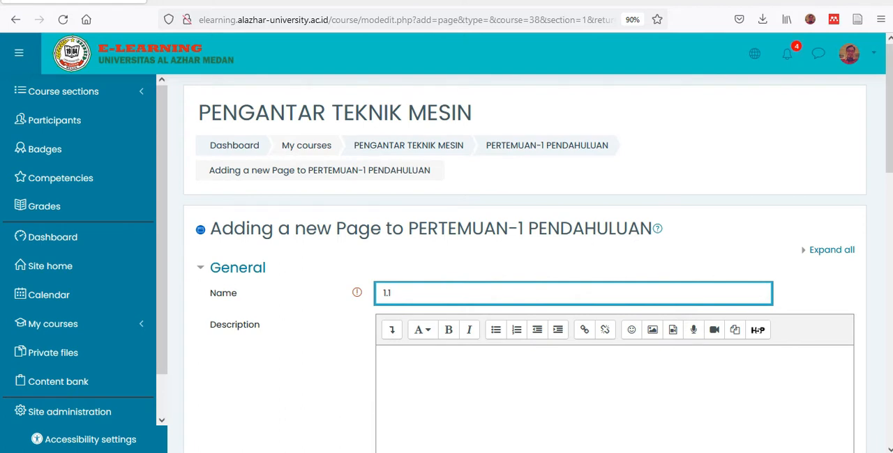
# - Switch to the lecture PDF in WPS Office and check its contents slide for the first subtopic's title
pyautogui.click(405, 452)
pyautogui.scroll(-3, 472, 301)
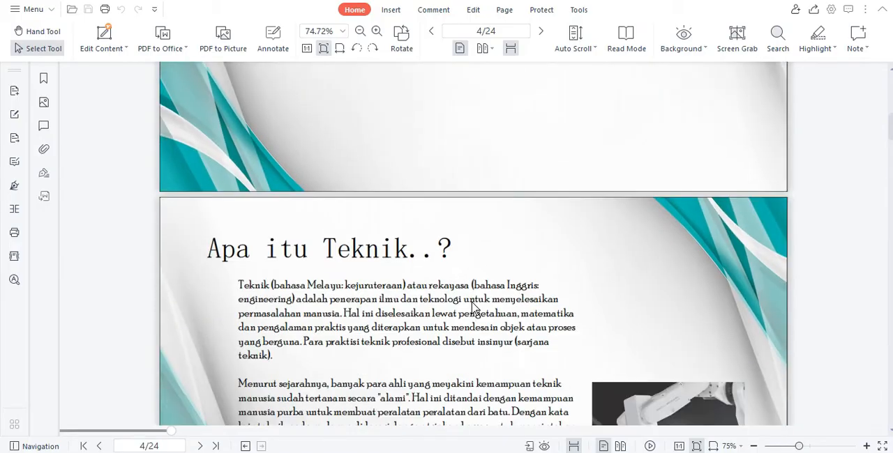
pyautogui.scroll(-2, 472, 300)
pyautogui.scroll(5, 471, 301)
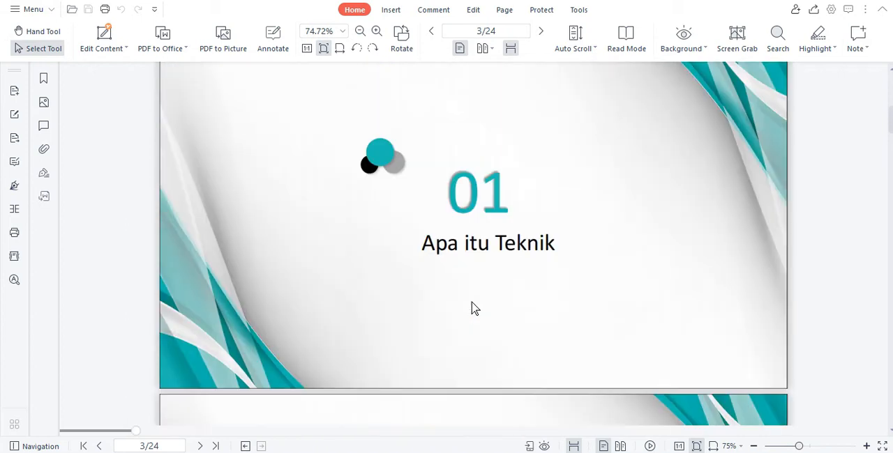
pyautogui.scroll(2, 471, 303)
pyautogui.scroll(-2, 471, 303)
pyautogui.scroll(5, 472, 303)
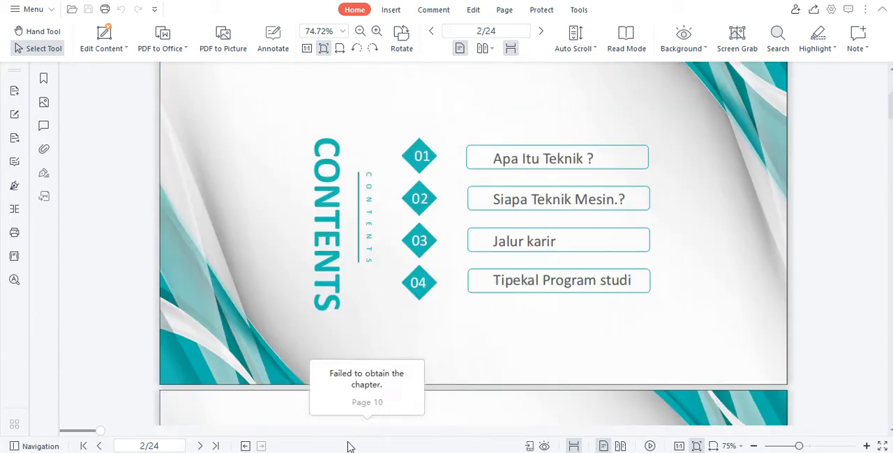
# - Switch back to the Moodle page form, complete the Name as "1.1 Apa itu Teknik.?" and place the cursor in Page content
pyautogui.hotkey('alt', 'Tab')
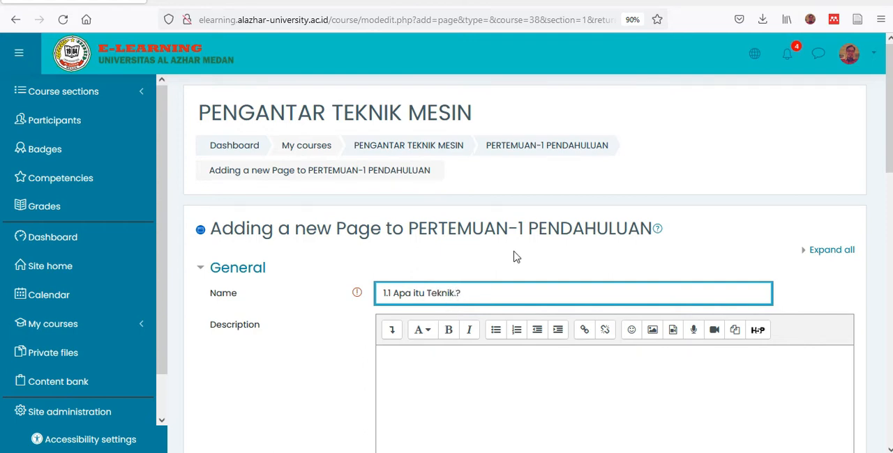
pyautogui.scroll(-3, 514, 257)
pyautogui.scroll(-2, 514, 258)
pyautogui.scroll(-2, 514, 256)
pyautogui.scroll(4, 514, 251)
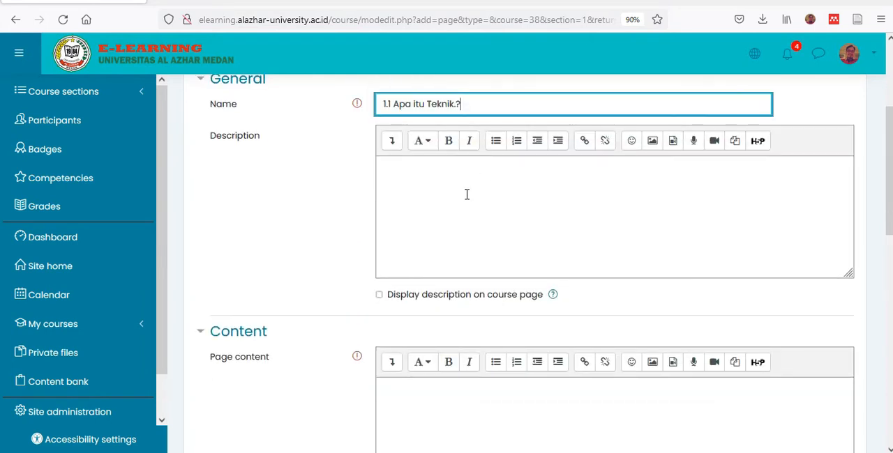
pyautogui.scroll(-3, 475, 265)
pyautogui.click(443, 235)
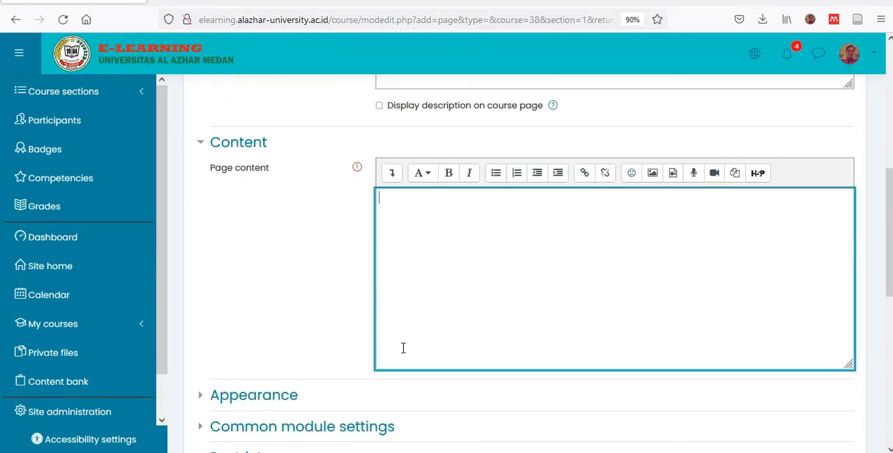
# - Copy both paragraphs of the "Apa itu Teknik..?" slide from the lecture PDF in WPS Office and paste them into Moodle's Page content
pyautogui.hotkey('alt', 'Tab')
pyautogui.scroll(-7, 422, 290)
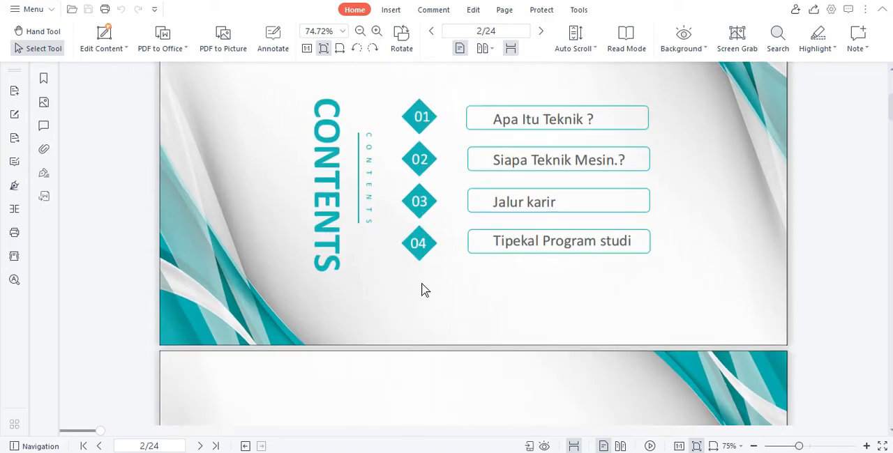
pyautogui.scroll(-3, 422, 290)
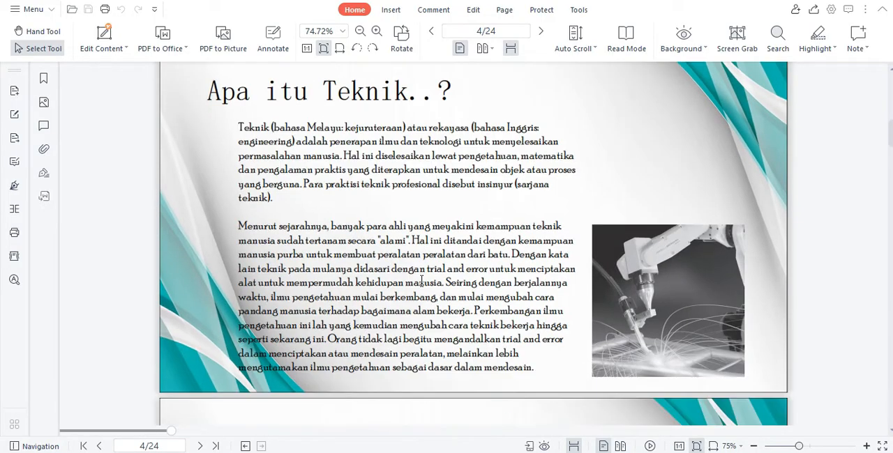
pyautogui.moveTo(236, 121); pyautogui.dragTo(532, 362)
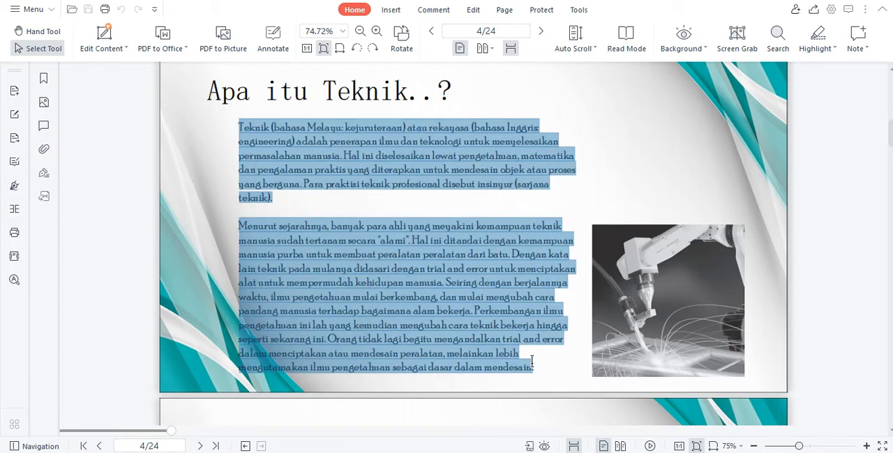
pyautogui.hotkey('ctrl', 'c')
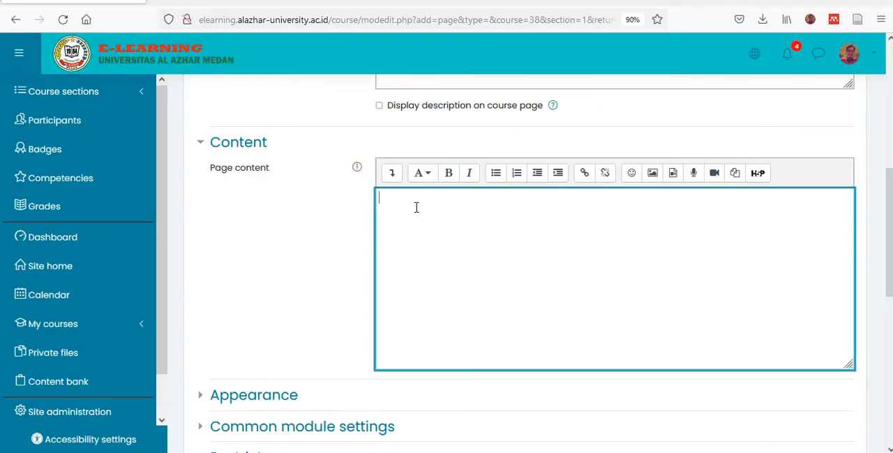
pyautogui.hotkey('ctrl', 'v')
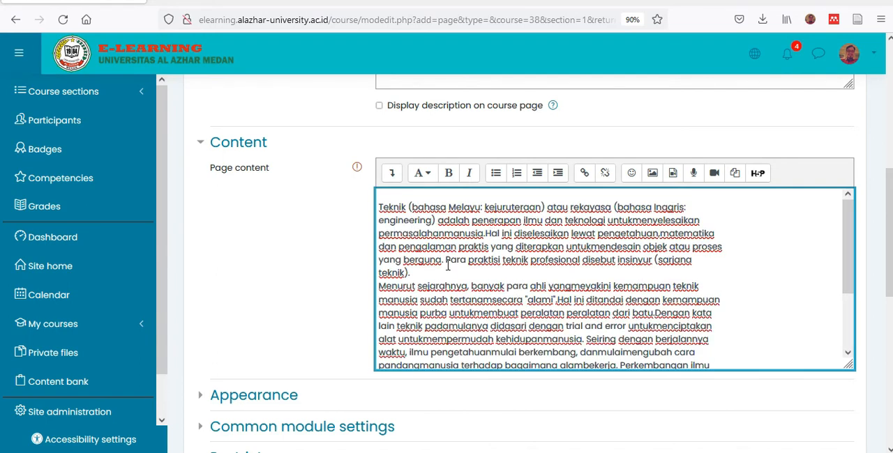
pyautogui.scroll(-3, 650, 239)
pyautogui.scroll(3, 650, 239)
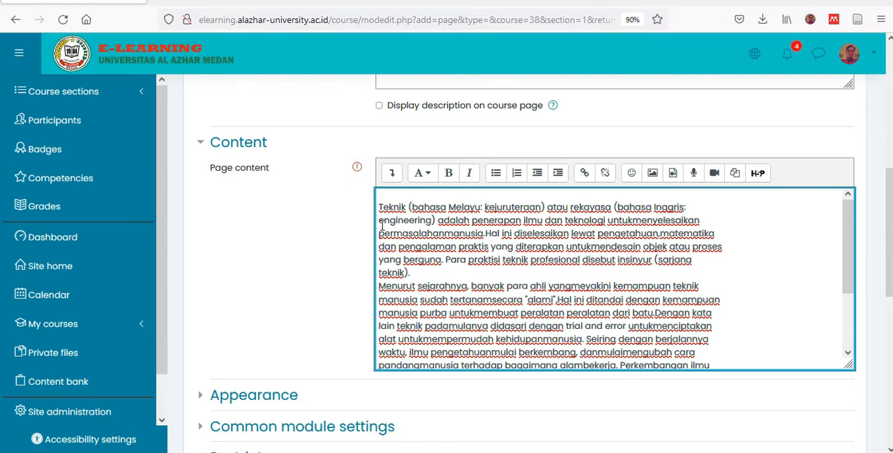
# - Remove the line breaks inside the first pasted paragraph so it runs continuously from "Teknik (bahasa Melayu" to "(sarjana teknik)."
pyautogui.click(378, 224)
pyautogui.press('BackSpace')
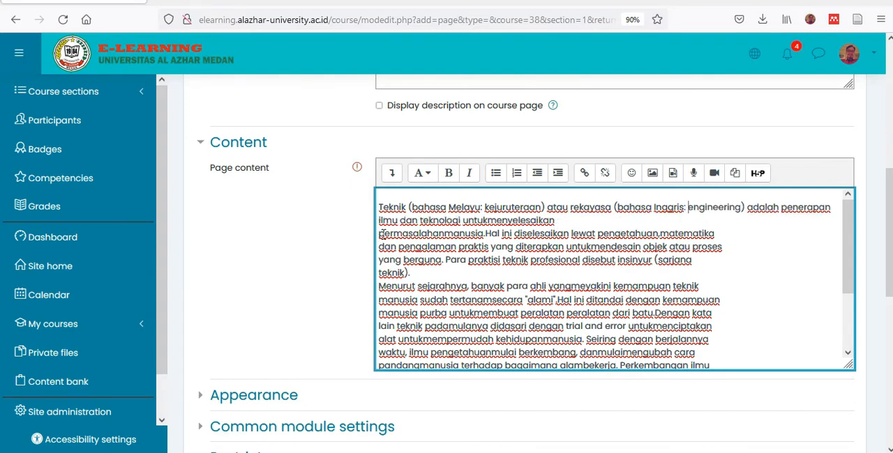
pyautogui.press('BackSpace')
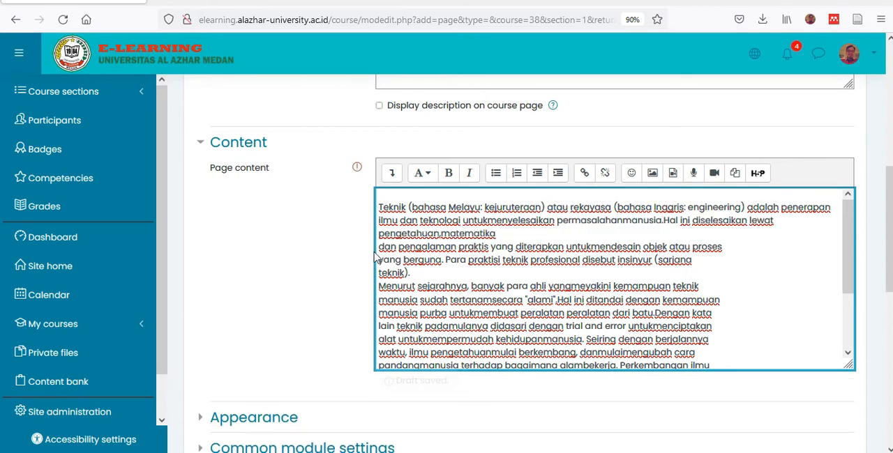
pyautogui.click(379, 247)
pyautogui.press('BackSpace')
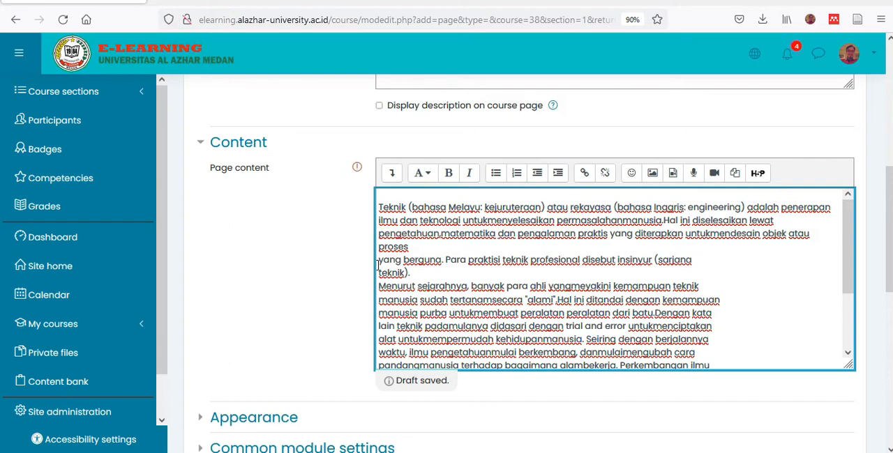
pyautogui.click(378, 265)
pyautogui.press('BackSpace')
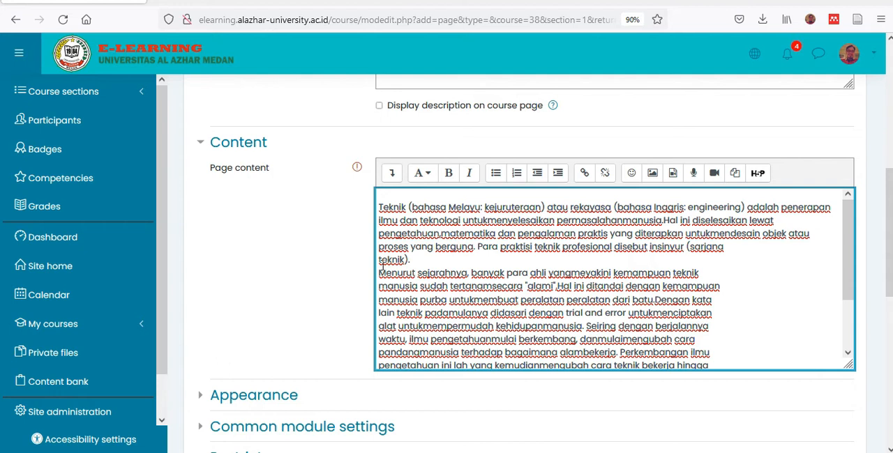
pyautogui.click(380, 261)
pyautogui.press('BackSpace')
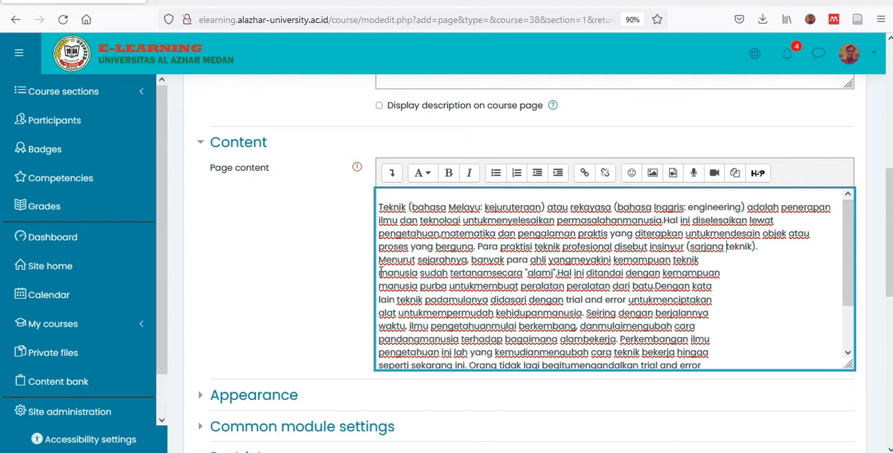
# - Join the broken lines of the paragraph starting "Menurut sejarahnya", down to its last line starting "mengutamakan ilmu pengetahuan"
pyautogui.click(380, 273)
pyautogui.press('BackSpace')
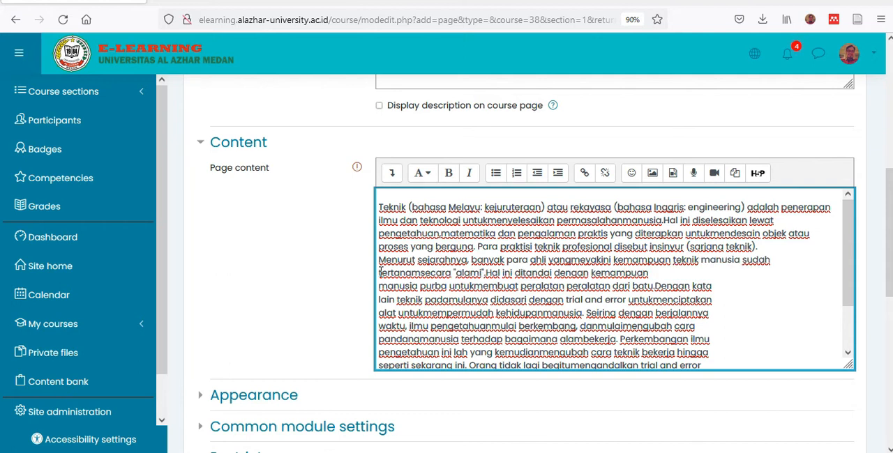
pyautogui.press('End')
pyautogui.press('Delete')
pyautogui.click(380, 286)
pyautogui.press('BackSpace')
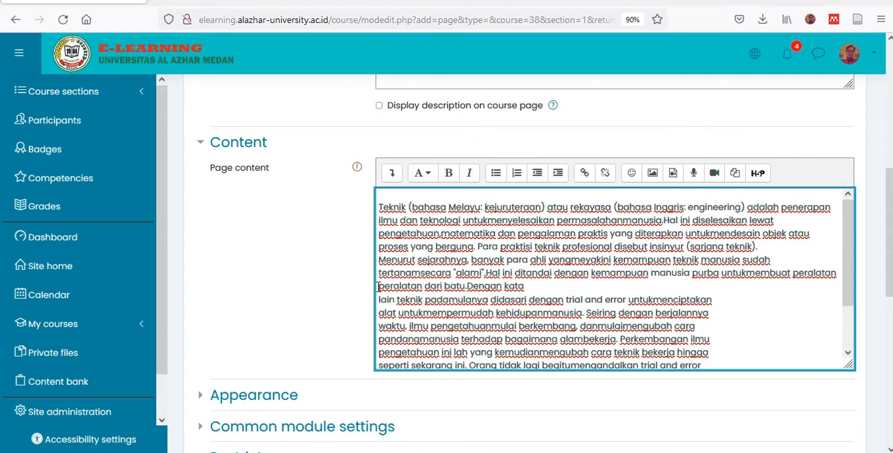
pyautogui.click(378, 300)
pyautogui.press('BackSpace')
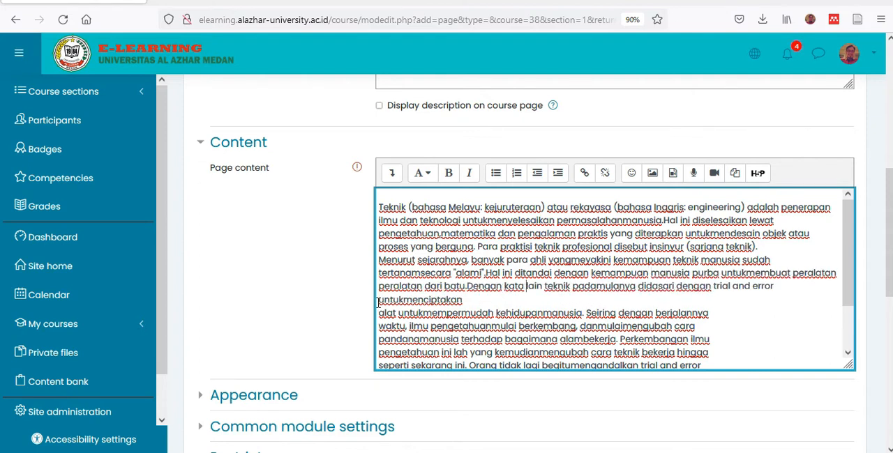
pyautogui.click(378, 313)
pyautogui.press('BackSpace')
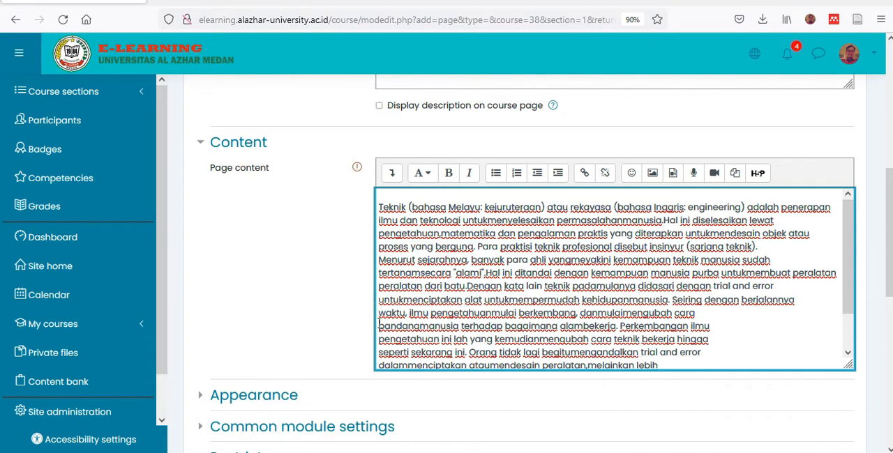
pyautogui.click(378, 326)
pyautogui.press('BackSpace')
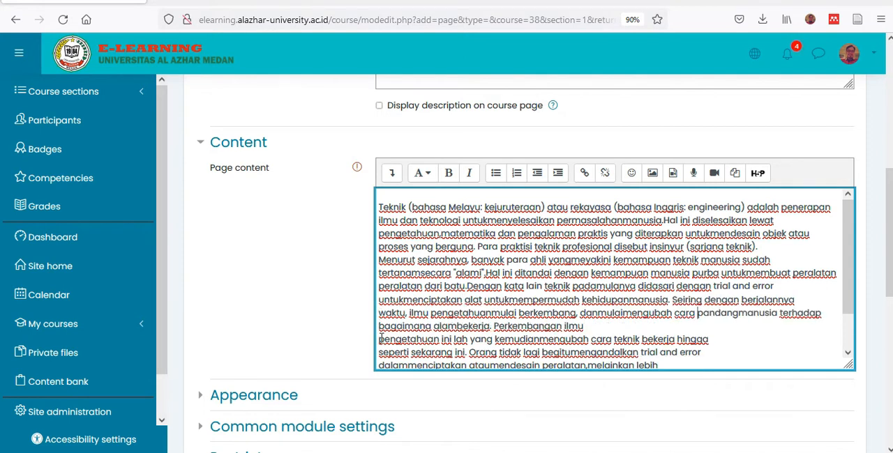
pyautogui.click(378, 339)
pyautogui.press('BackSpace')
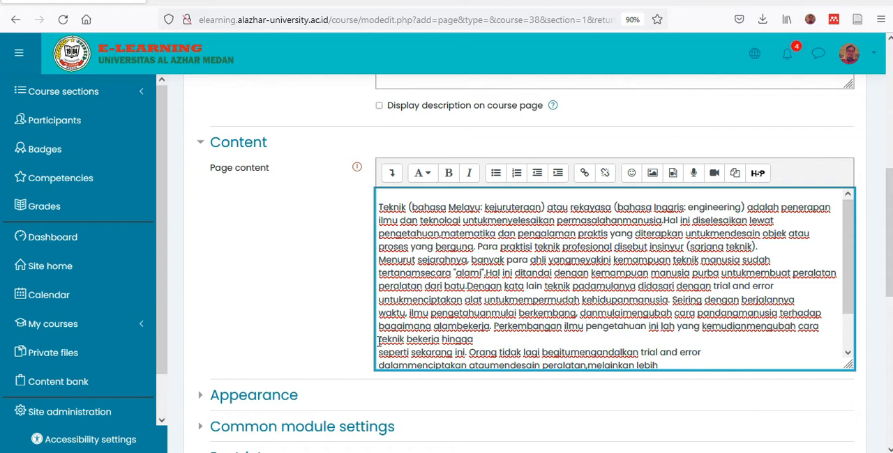
pyautogui.click(378, 352)
pyautogui.press('BackSpace')
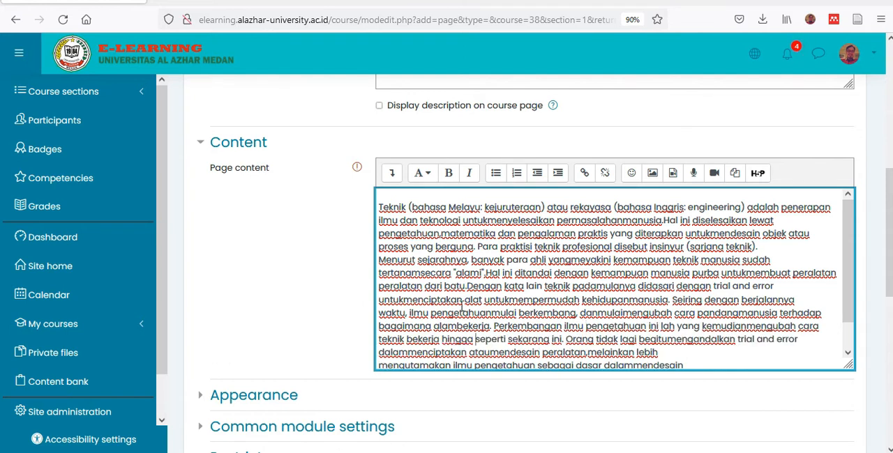
pyautogui.scroll(-1, 462, 306)
pyautogui.click(377, 360)
pyautogui.press('BackSpace')
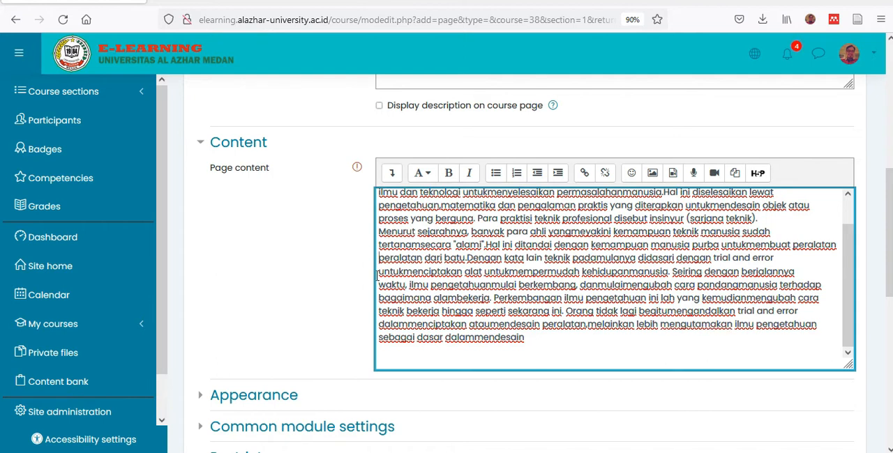
# - Merge the "Menurut sejarahnya" paragraph into the first one and join the remaining broken lines at "waktu" and "dalammenciptakan"
pyautogui.press('BackSpace')
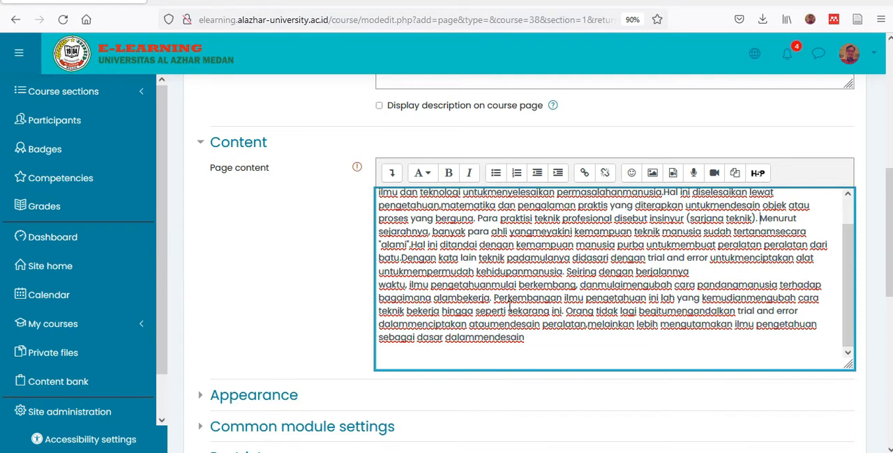
pyautogui.click(380, 285)
pyautogui.press('BackSpace')
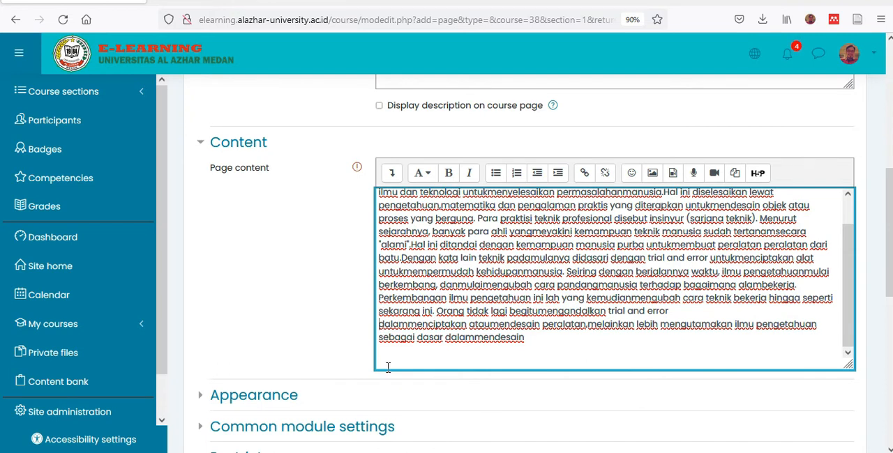
pyautogui.press('BackSpace')
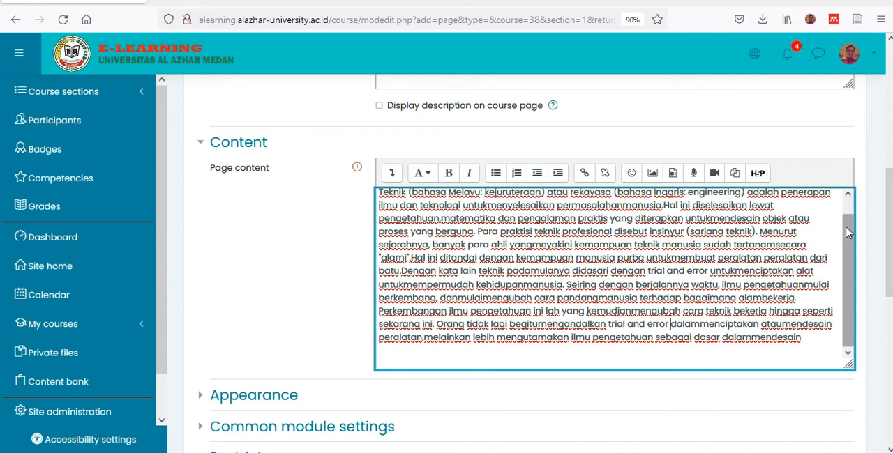
# - Start a new line below the page text and capture the welding robot picture from the PDF slide with Snipping Tool
pyautogui.click(809, 349)
pyautogui.press('Return')
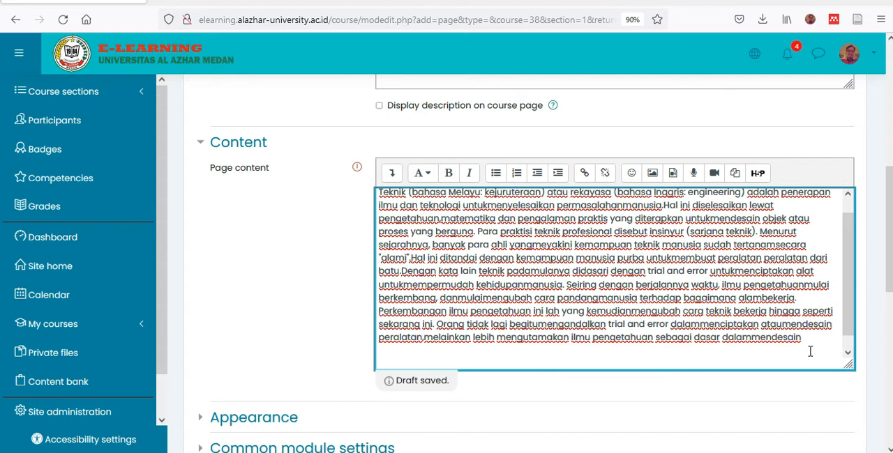
pyautogui.hotkey('alt', 'Tab')
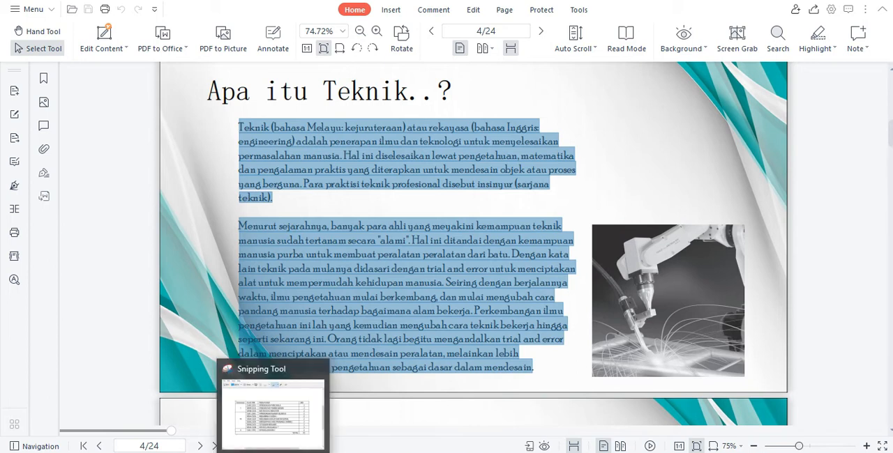
pyautogui.click(274, 452)
pyautogui.click(177, 98)
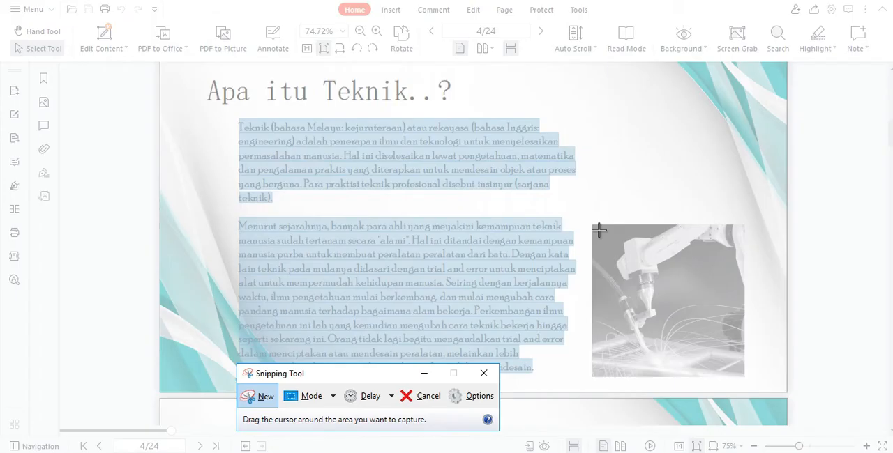
pyautogui.moveTo(600, 227); pyautogui.dragTo(742, 375)
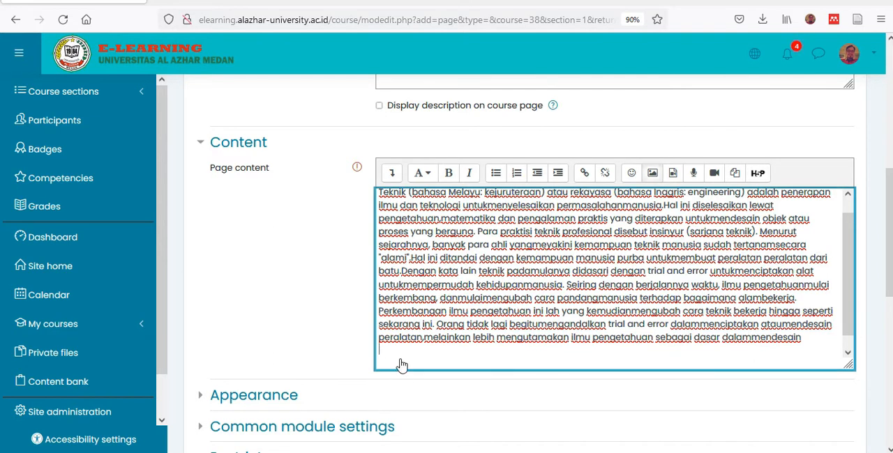
# - Paste the robot picture below the text in Page content, save the page and return to the course
pyautogui.hotkey('ctrl', 'v')
pyautogui.moveTo(847, 249); pyautogui.dragTo(844, 340)
pyautogui.moveTo(851, 310); pyautogui.dragTo(856, 297)
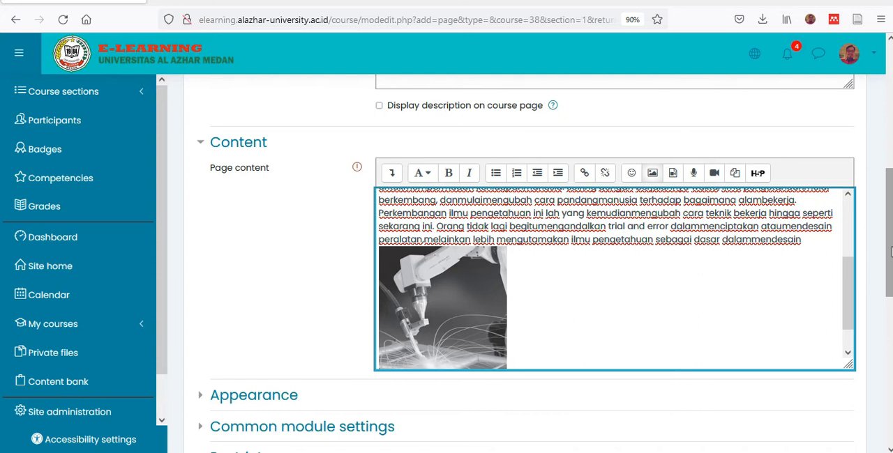
pyautogui.scroll(-3, 890, 251)
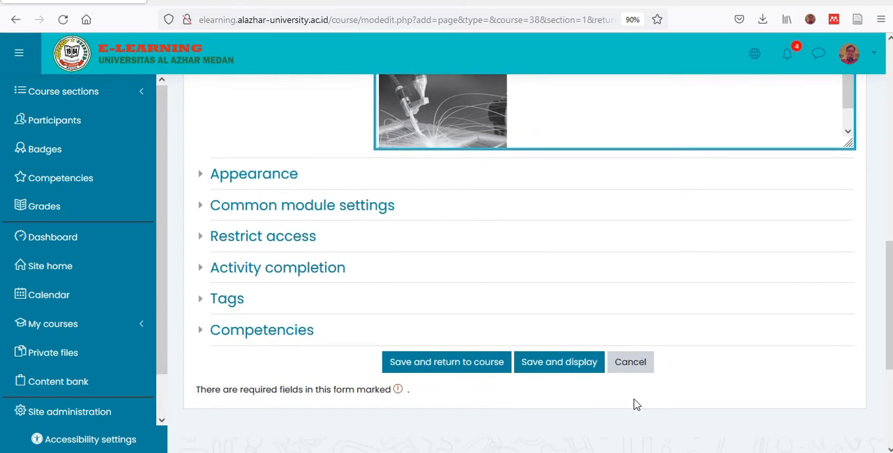
pyautogui.click(457, 359)
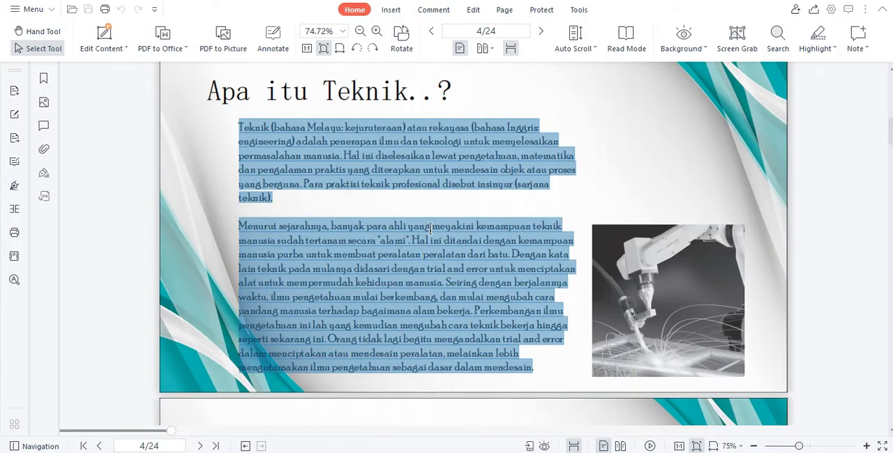
# - Switch to the lecture PDF in WPS Office and find the title slide of the second subtopic
pyautogui.scroll(3, 430, 235)
pyautogui.scroll(-5, 431, 235)
pyautogui.scroll(-2, 429, 230)
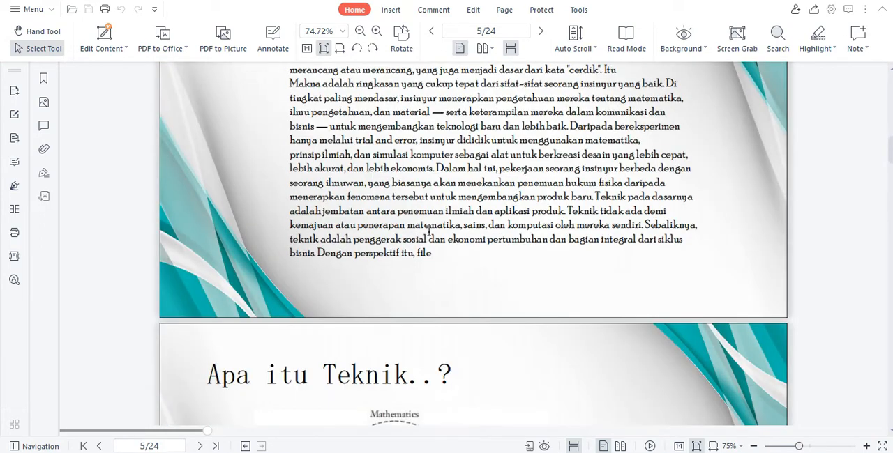
pyautogui.scroll(-5, 429, 230)
pyautogui.scroll(-15, 428, 230)
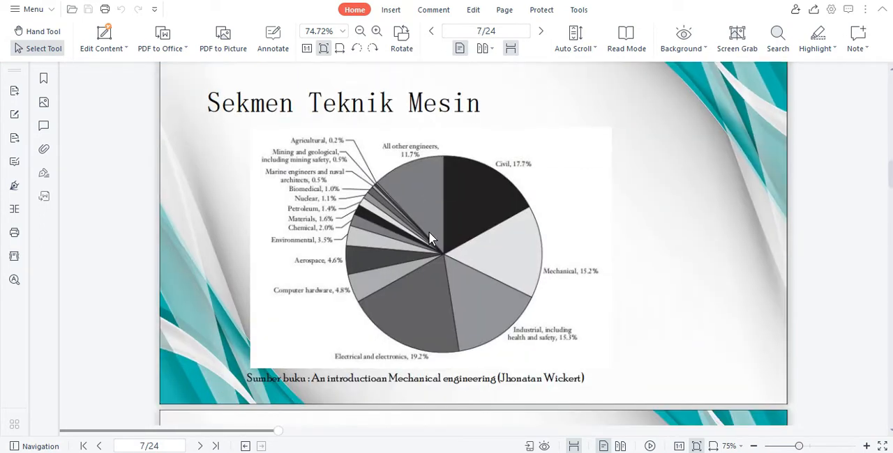
pyautogui.scroll(-6, 429, 237)
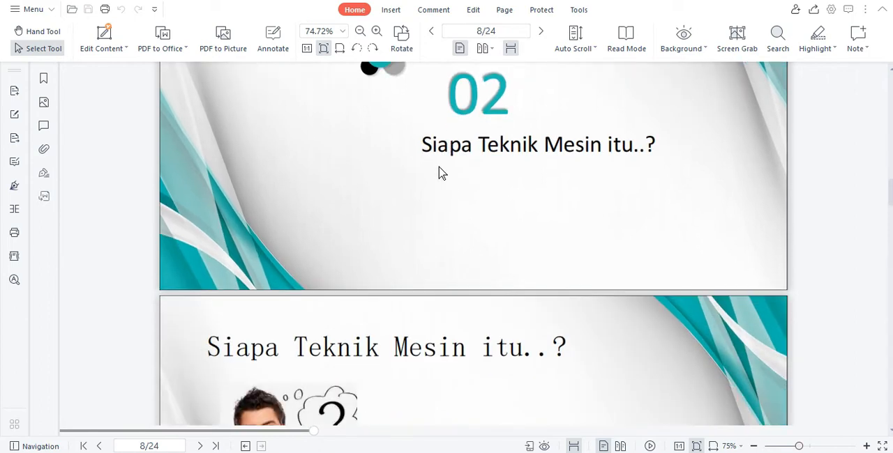
# - Add a Page to PERTEMUAN-1 PENDAHULUAN named "1.2 Siapa Teknik Mesin itu..?", using the title from the PDF slide
pyautogui.moveTo(421, 144); pyautogui.dragTo(628, 141)
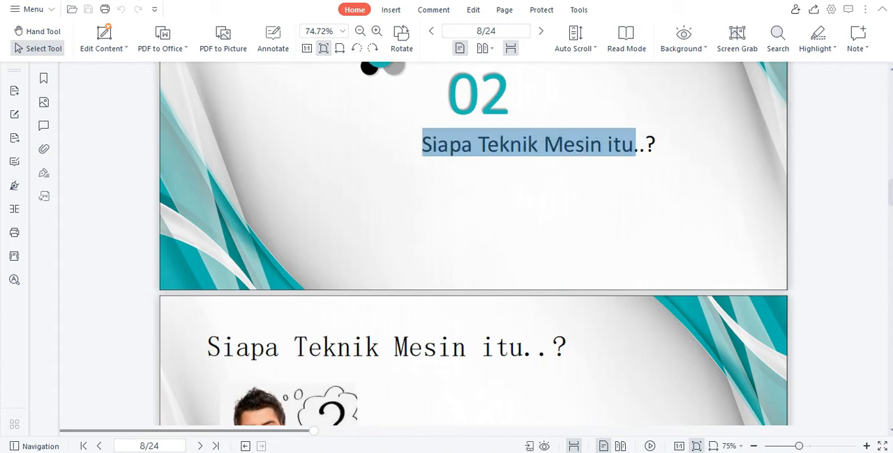
pyautogui.hotkey('alt', 'Tab')
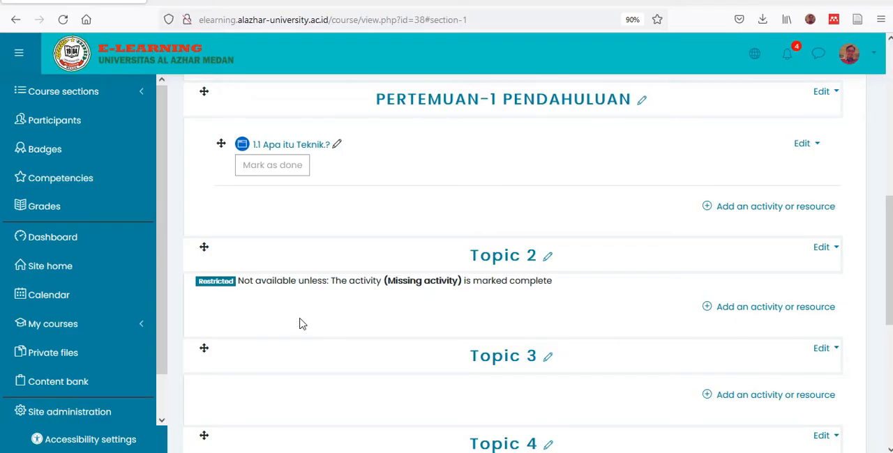
pyautogui.click(712, 209)
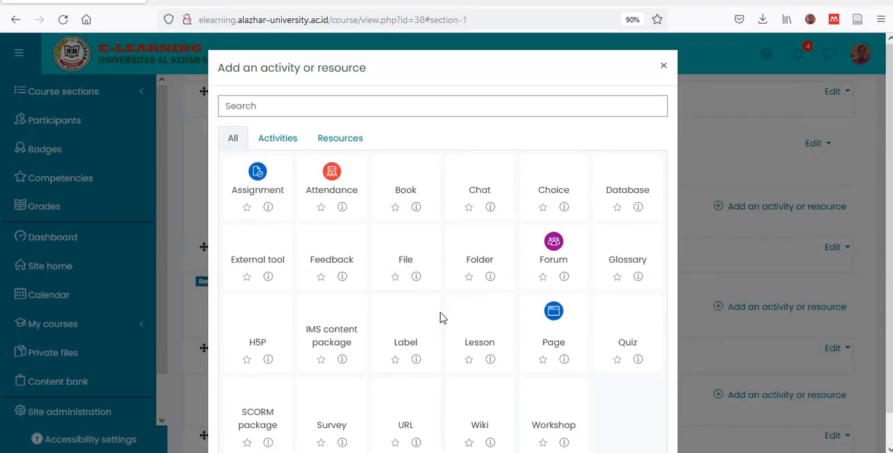
pyautogui.click(557, 336)
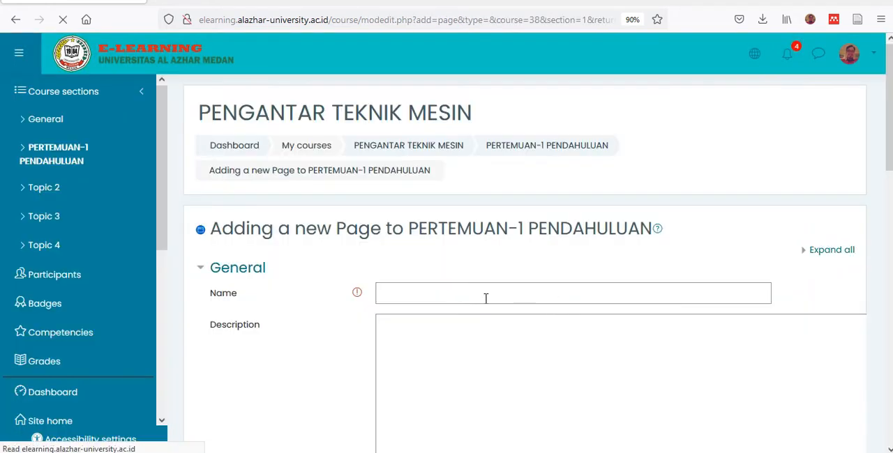
pyautogui.click(477, 293)
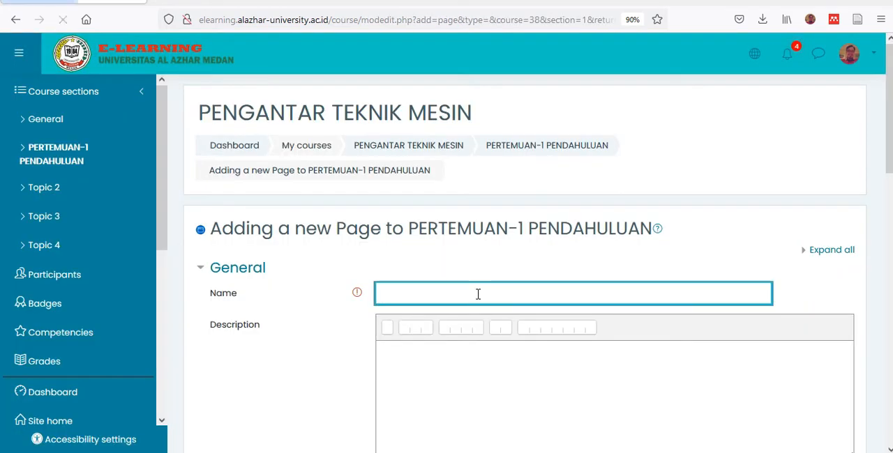
pyautogui.write('1')
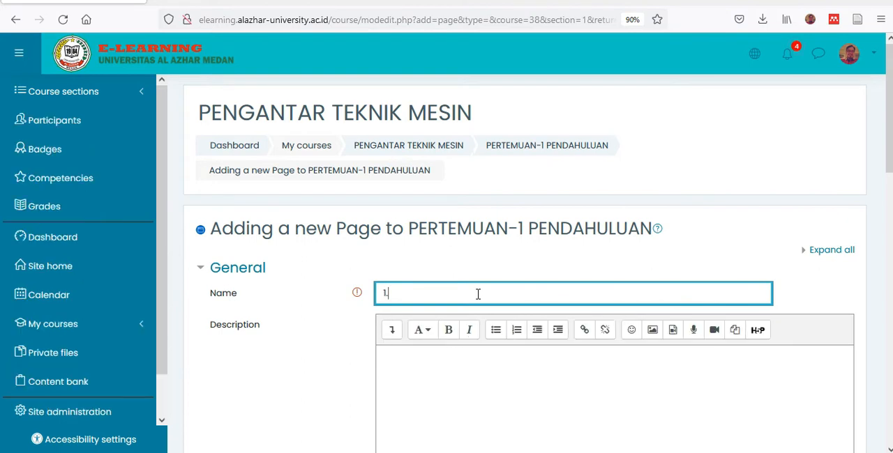
pyautogui.write('.2 Siapa Teknik Mesin itu..?')
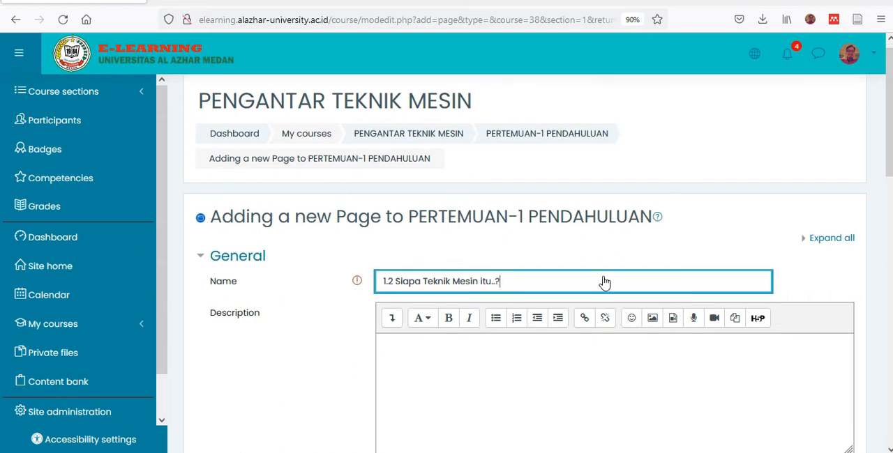
# - Copy the "Bidang teknik mesin" paragraph from slide 9 of the lecture PDF into the new page's Page content
pyautogui.scroll(-6, 530, 253)
pyautogui.click(518, 238)
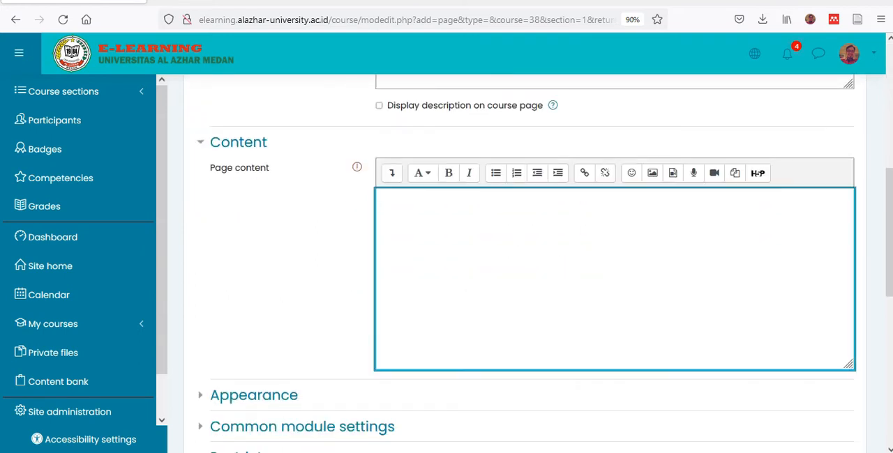
pyautogui.hotkey('alt', 'Tab')
pyautogui.scroll(-3, 460, 279)
pyautogui.scroll(-2, 461, 278)
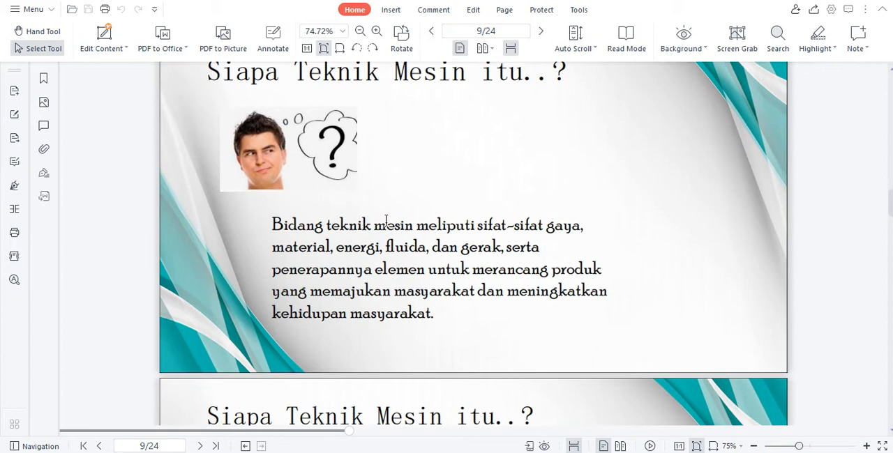
pyautogui.moveTo(270, 221); pyautogui.dragTo(435, 316)
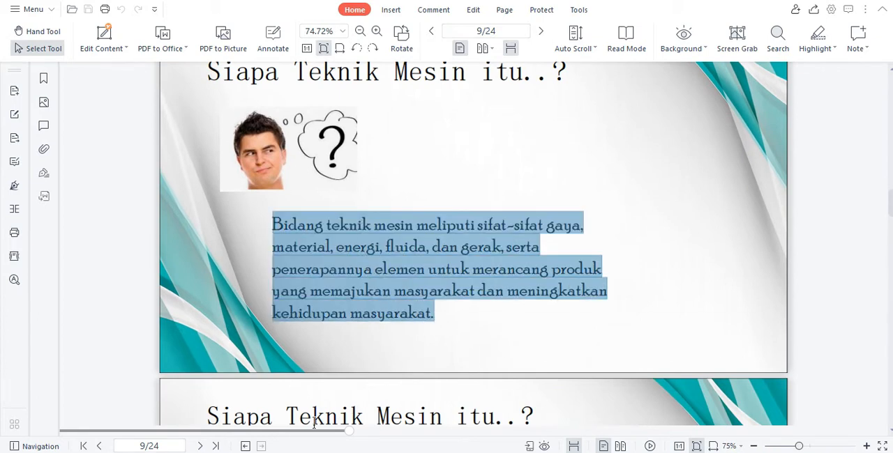
pyautogui.hotkey('alt', 'Tab')
pyautogui.click(420, 232)
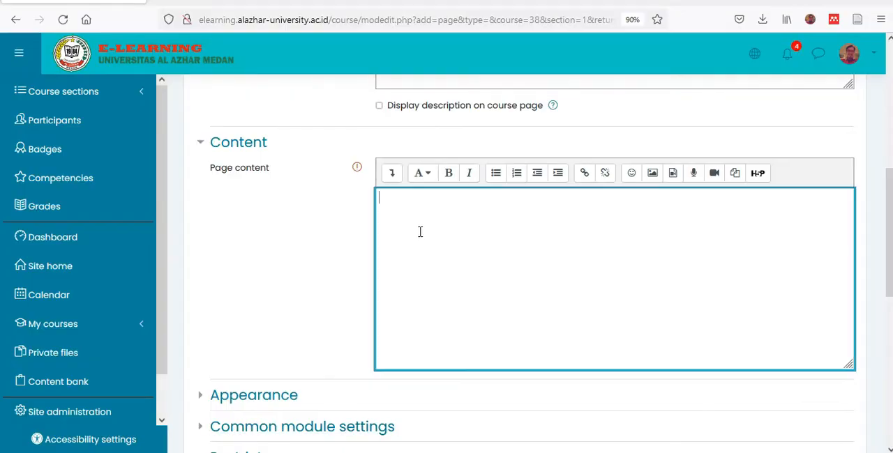
pyautogui.write('Bidang teknikmesinmeliputi sifat-sifat gaya, material, energi, fluida, dan gerak, serta penerapannya elemen untukmerancang produk yangmemajukanmasyarakat danmeningkatkan kehidupanmasyarakat.')
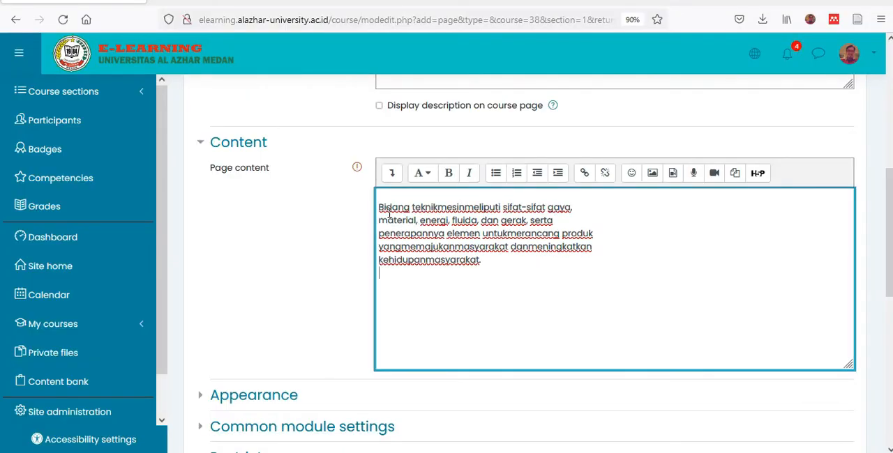
# - Join the broken lines of the pasted "Bidang teknik mesin" text into one continuous paragraph, with a space before "material"
pyautogui.press('BackSpace')
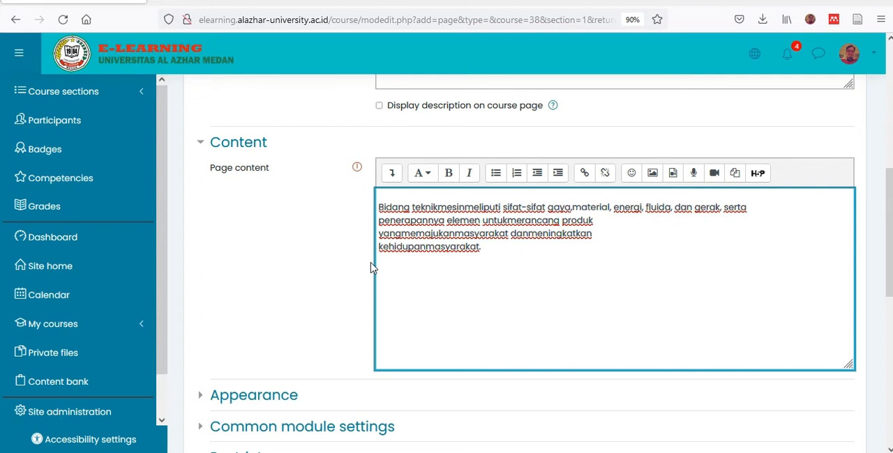
pyautogui.click(380, 221)
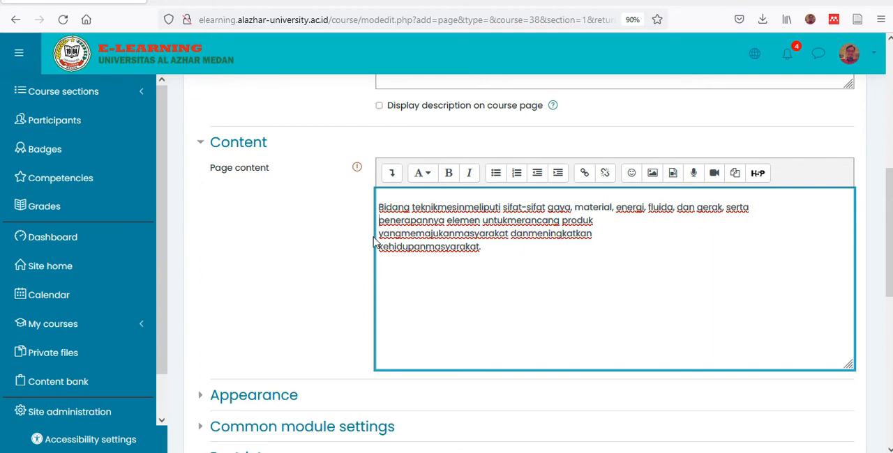
pyautogui.press('BackSpace')
pyautogui.click(378, 234)
pyautogui.press('BackSpace')
pyautogui.click(380, 233)
pyautogui.press('BackSpace')
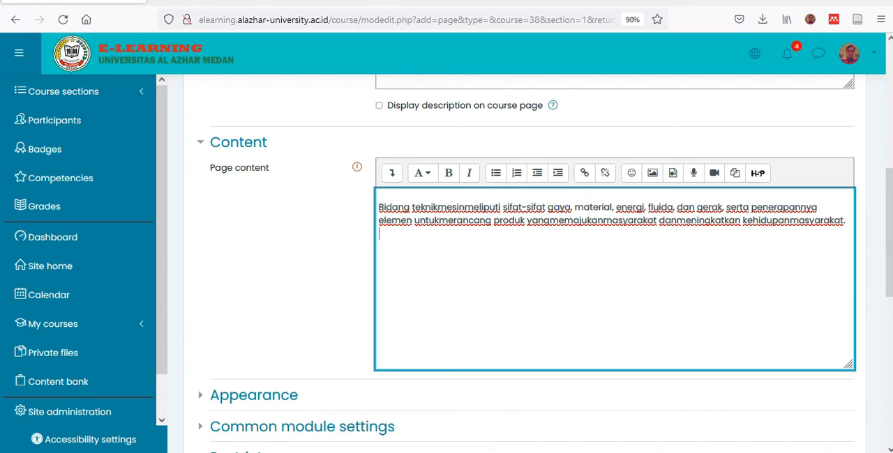
# - Capture the picture of the thinking man from the PDF slide with Snipping Tool and paste it below the paragraph in Page content
pyautogui.click(379, 452)
pyautogui.click(401, 452)
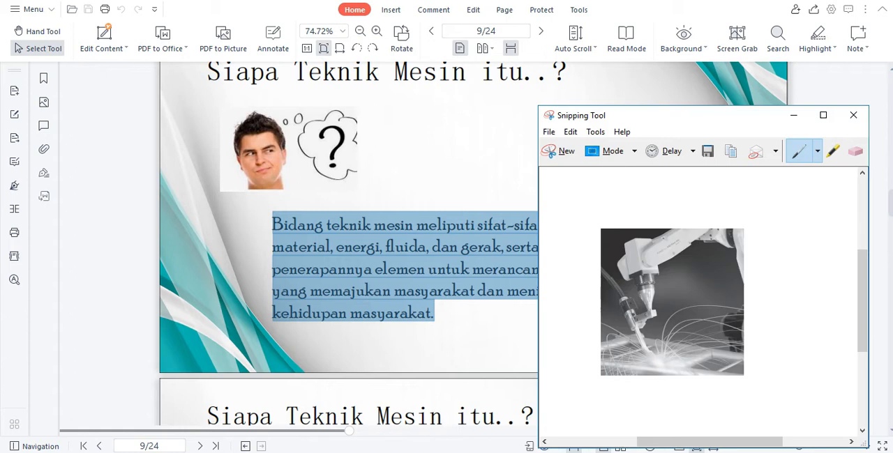
pyautogui.click(557, 150)
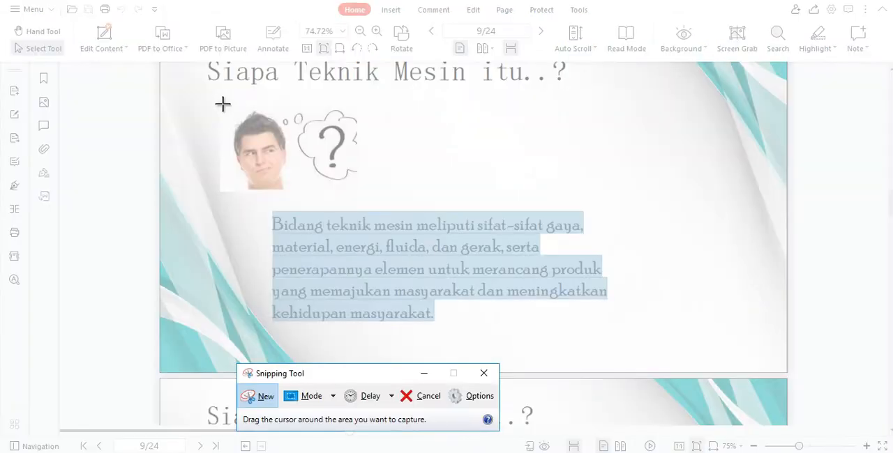
pyautogui.moveTo(223, 104); pyautogui.dragTo(357, 175)
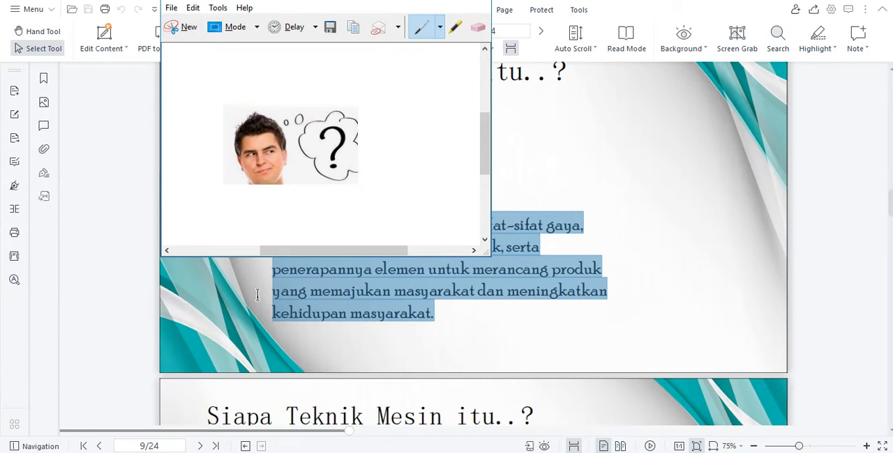
pyautogui.click(391, 452)
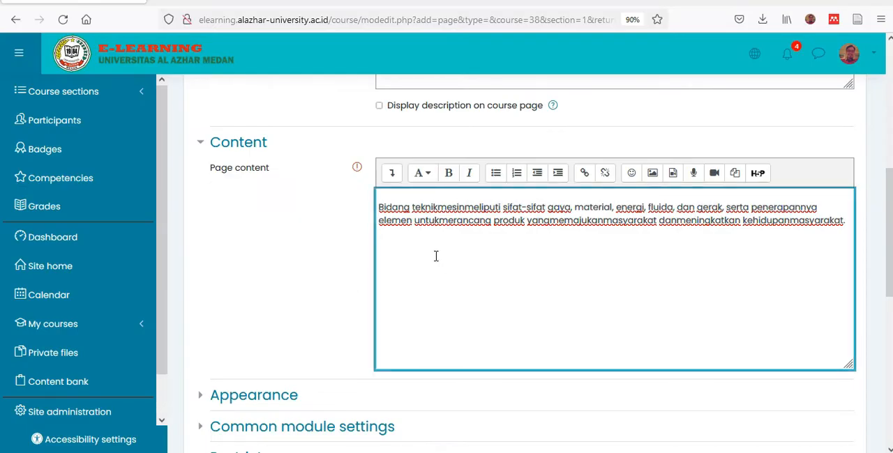
pyautogui.hotkey('ctrl', 'v')
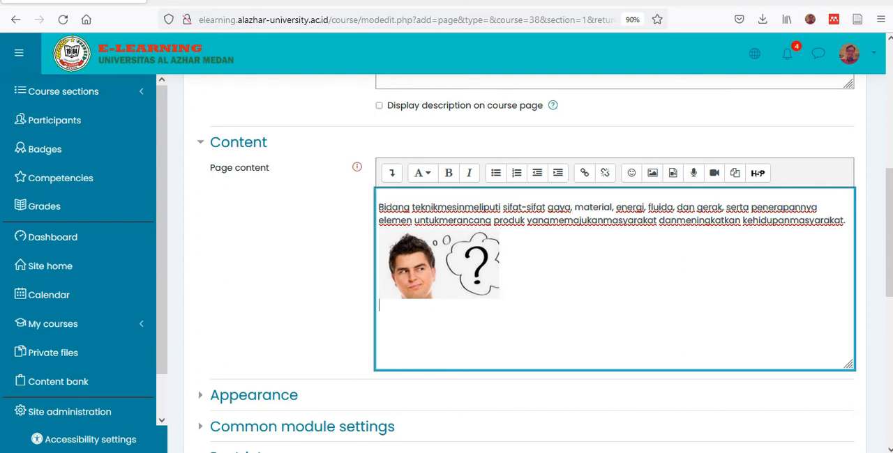
# - Copy the "Insinyur mesin meneliti" paragraph from slide 10 of the lecture PDF and paste it below the picture in Page content
pyautogui.click(382, 452)
pyautogui.scroll(-5, 413, 295)
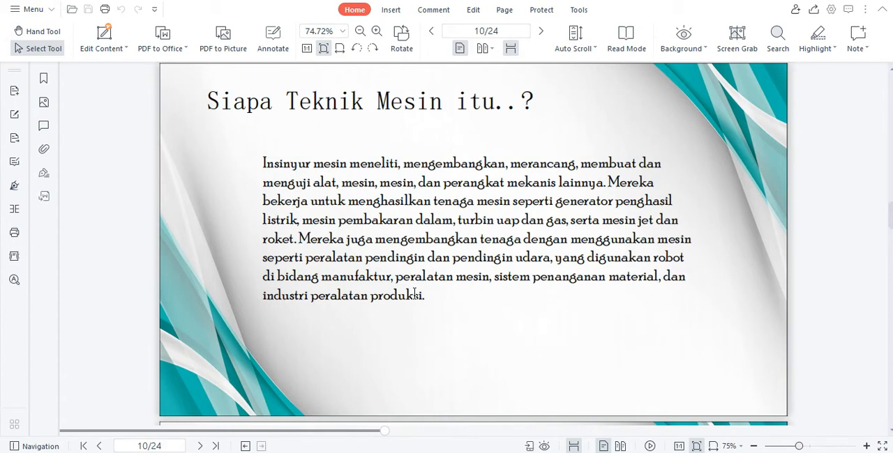
pyautogui.moveTo(261, 162); pyautogui.dragTo(427, 293)
pyautogui.hotkey('ctrl', 'c')
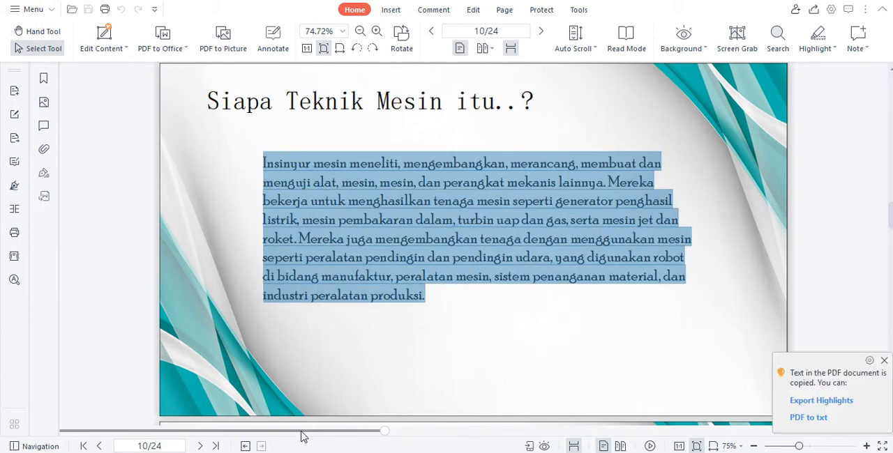
pyautogui.hotkey('alt', 'Tab')
pyautogui.click(378, 339)
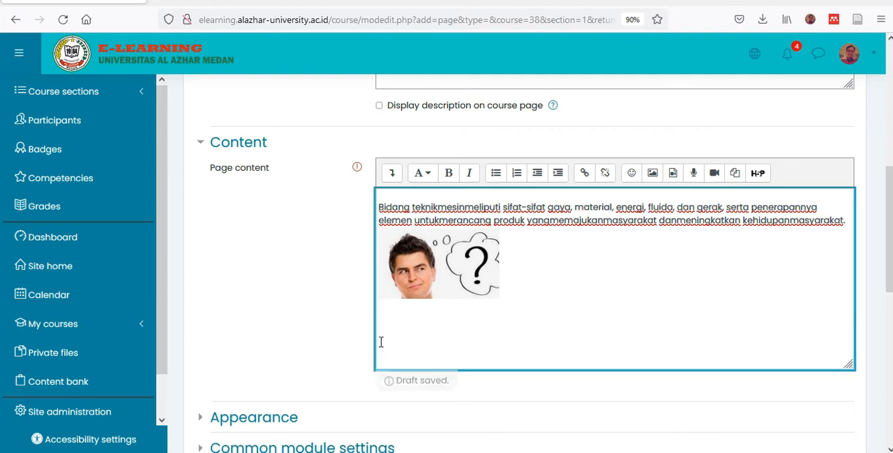
pyautogui.hotkey('ctrl', 'v')
pyautogui.scroll(-2, 466, 291)
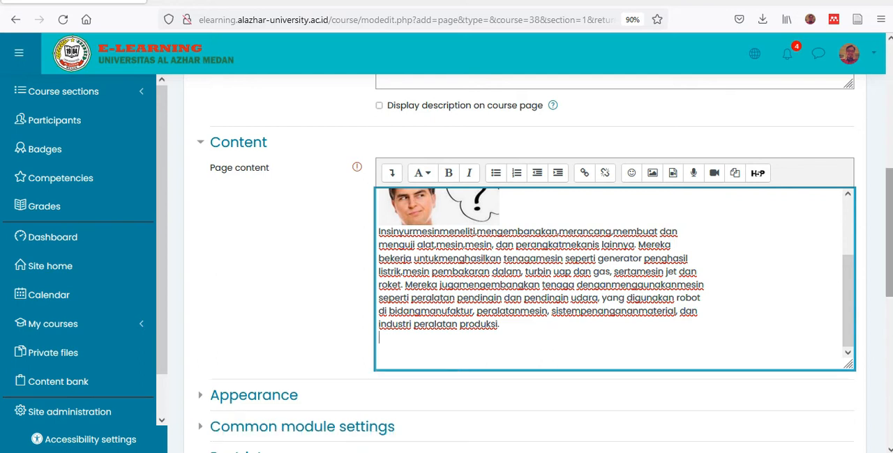
# - Restrict access to the page with an activity completion condition requiring "1.1 Apa itu Teknik.?" to be marked complete
pyautogui.moveTo(890, 218); pyautogui.dragTo(883, 281)
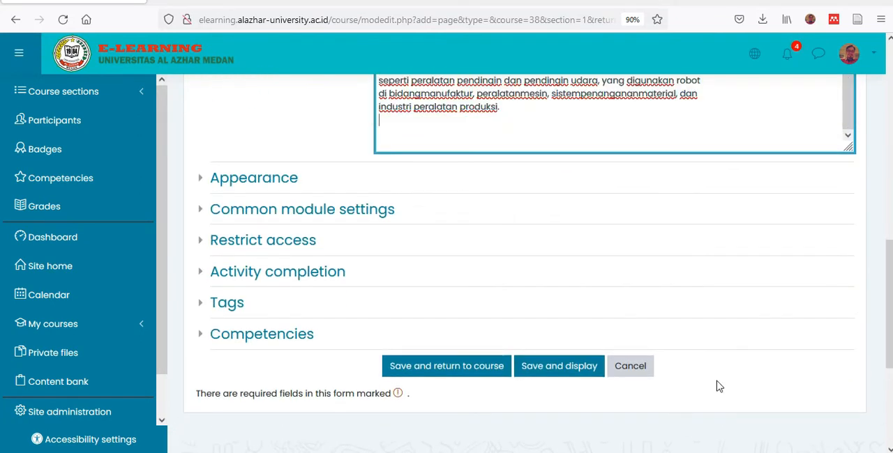
pyautogui.click(206, 248)
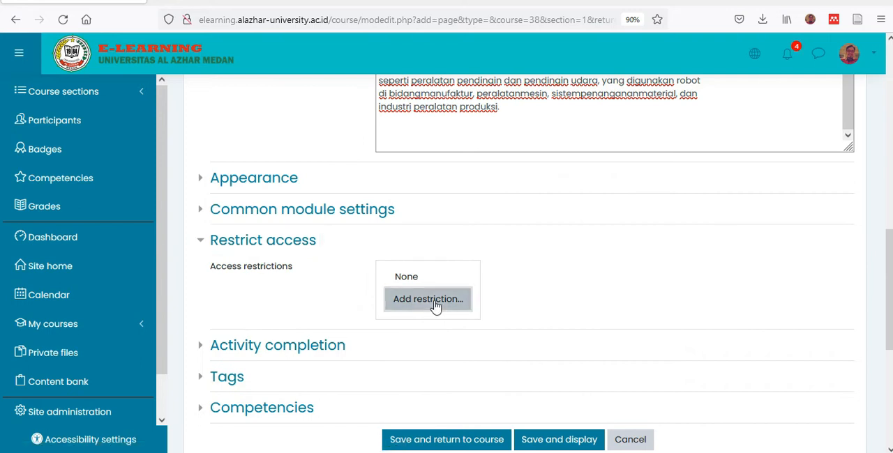
pyautogui.click(434, 305)
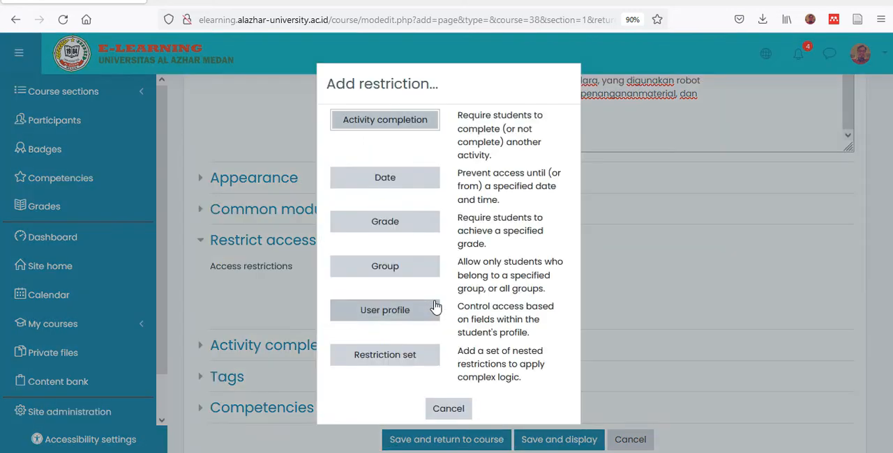
pyautogui.click(393, 129)
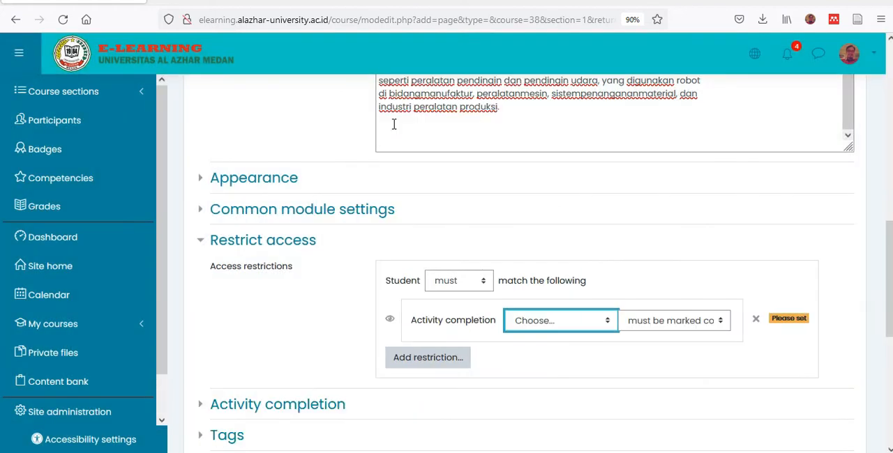
pyautogui.click(595, 323)
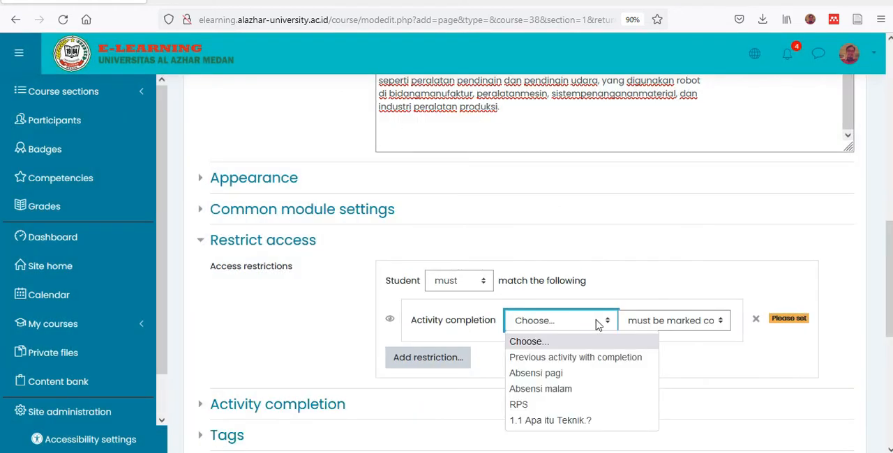
pyautogui.click(590, 421)
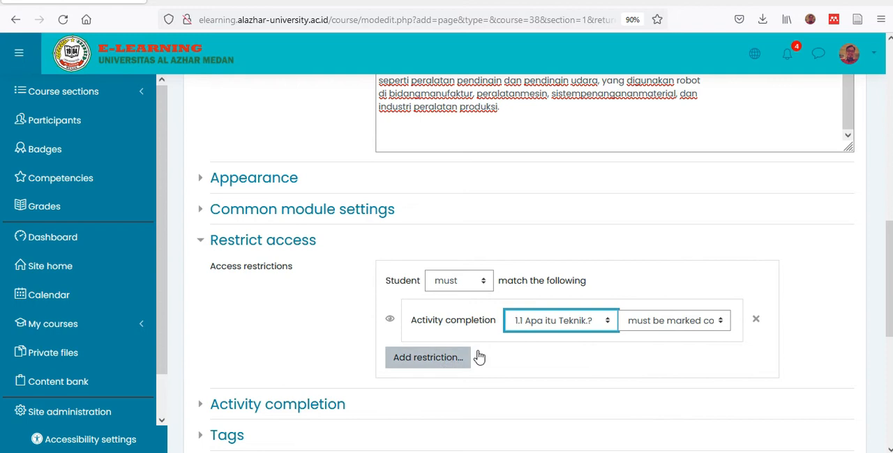
# - Save the "1.2 Siapa Teknik Mesin itu..?" page and return to the course
pyautogui.scroll(-3, 554, 317)
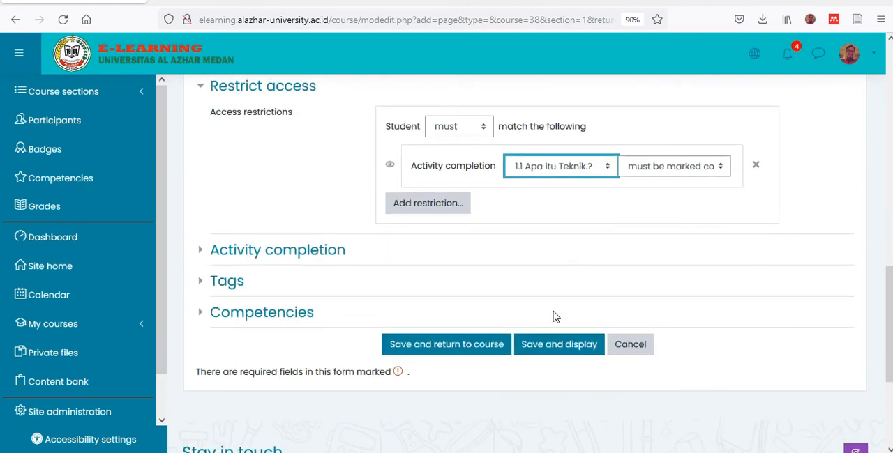
pyautogui.scroll(-1, 554, 316)
pyautogui.click(436, 302)
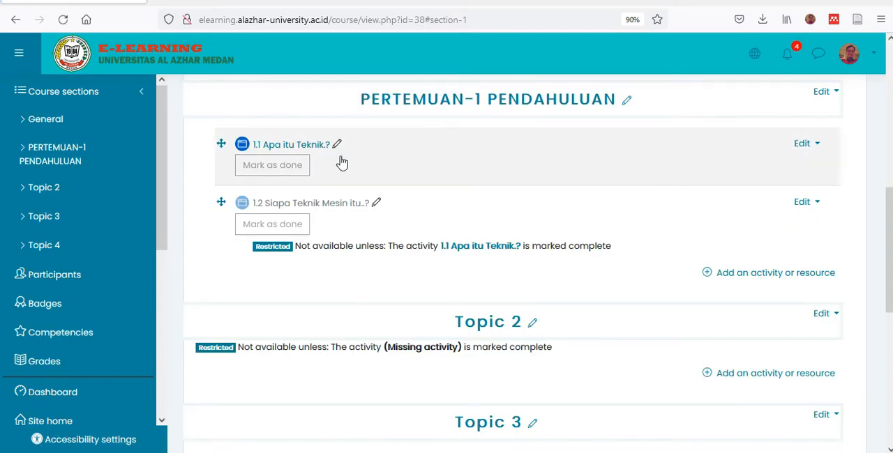
# - Add a date access restriction that students must match to the PERTEMUAN-1 PENDAHULUAN topic
pyautogui.scroll(2, 548, 153)
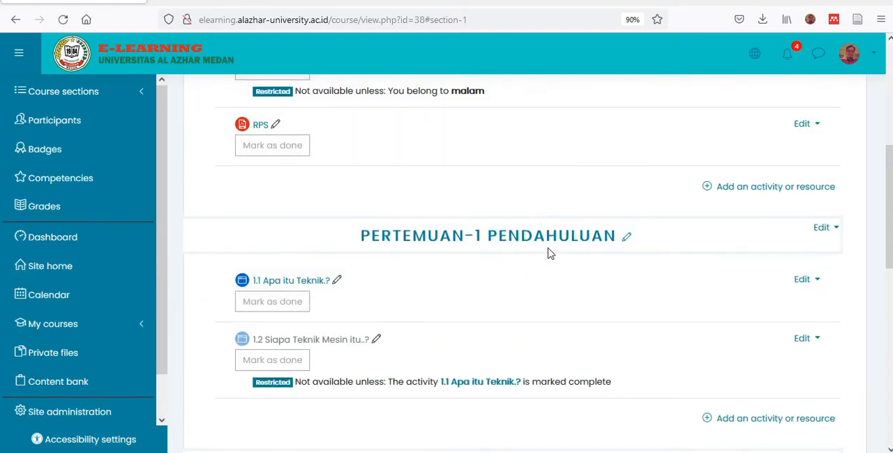
pyautogui.click(827, 233)
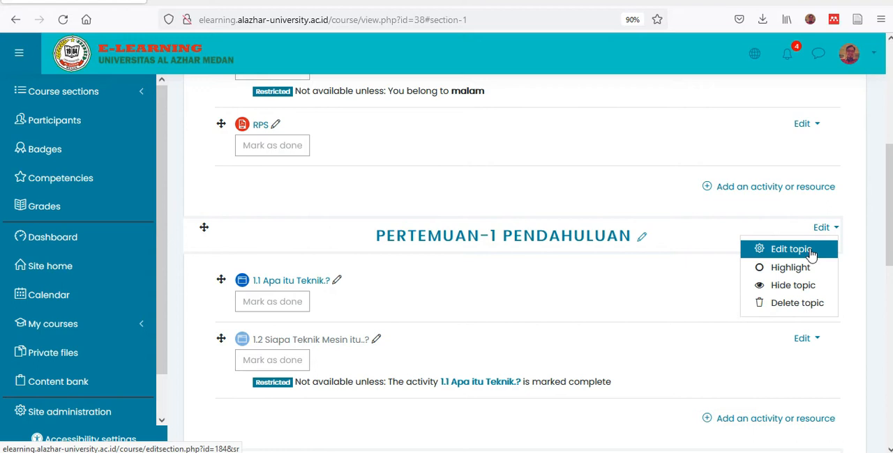
pyautogui.click(786, 256)
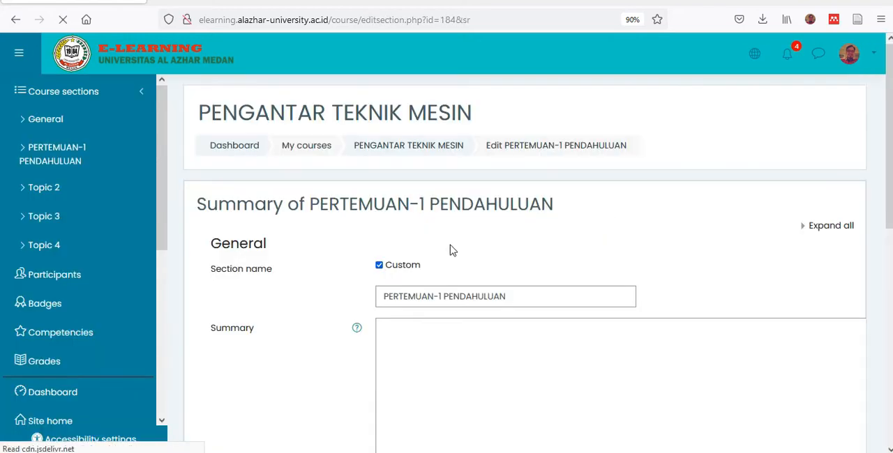
pyautogui.scroll(-10, 451, 249)
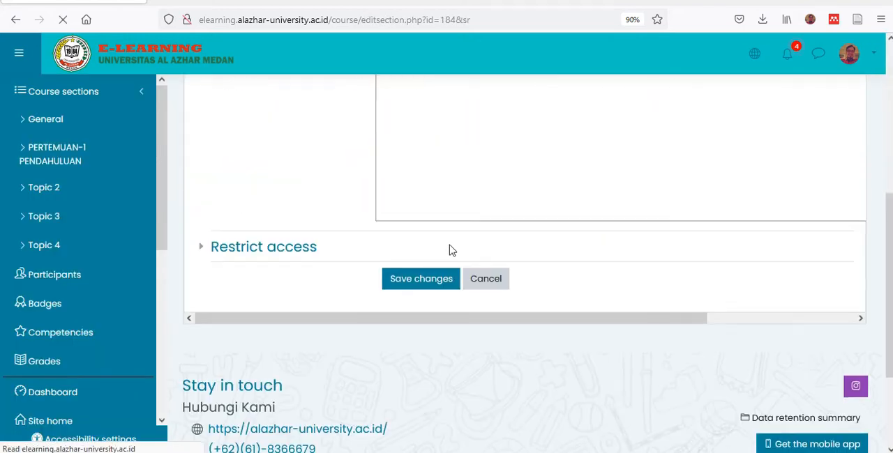
pyautogui.click(201, 241)
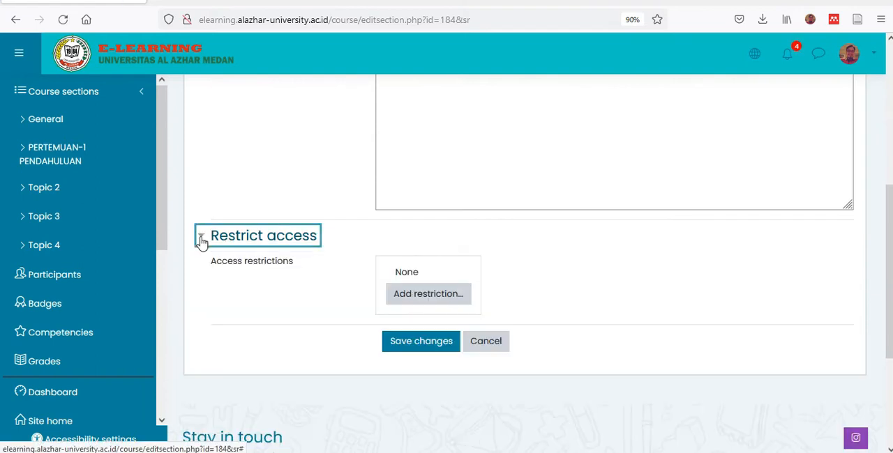
pyautogui.click(431, 296)
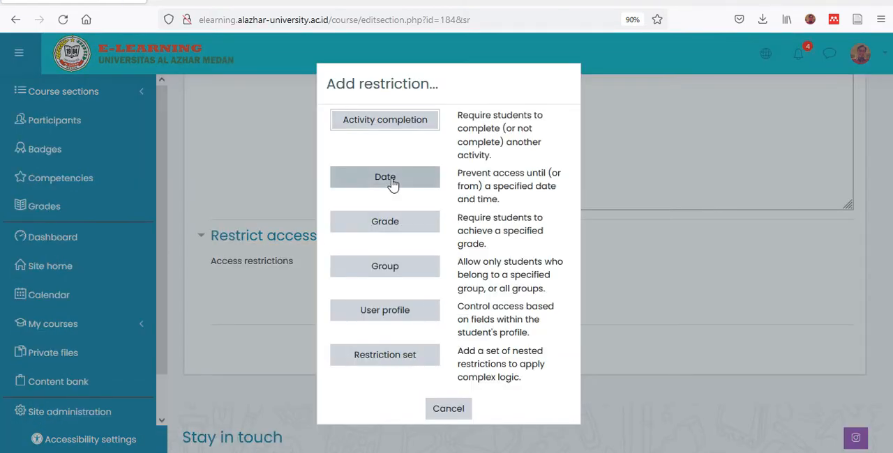
pyautogui.click(392, 183)
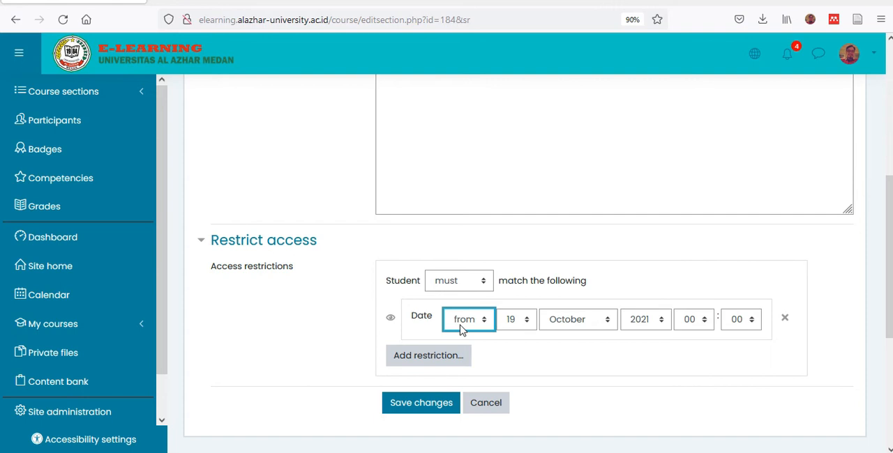
pyautogui.click(472, 287)
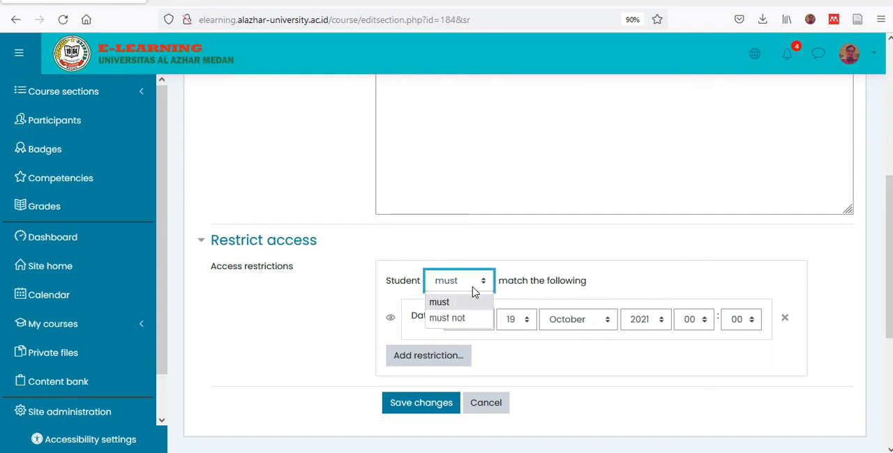
pyautogui.click(472, 289)
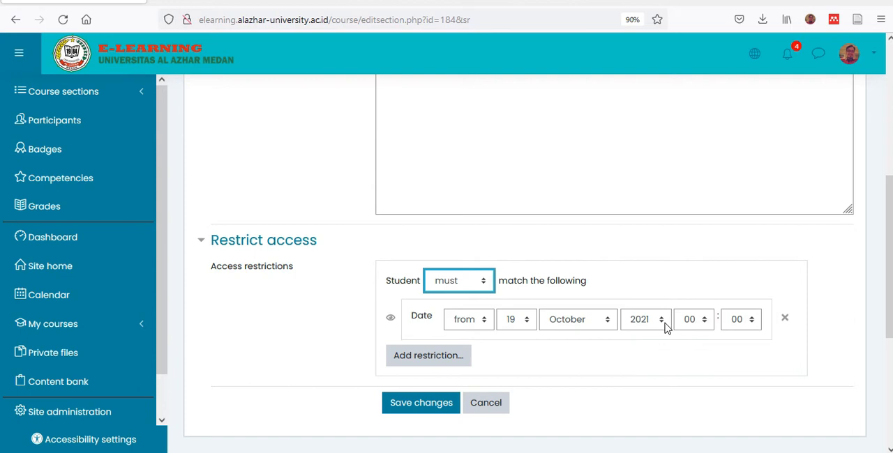
# - Set the restriction's start time to 01:05 on 19 October 2021 and save the topic changes
pyautogui.click(707, 327)
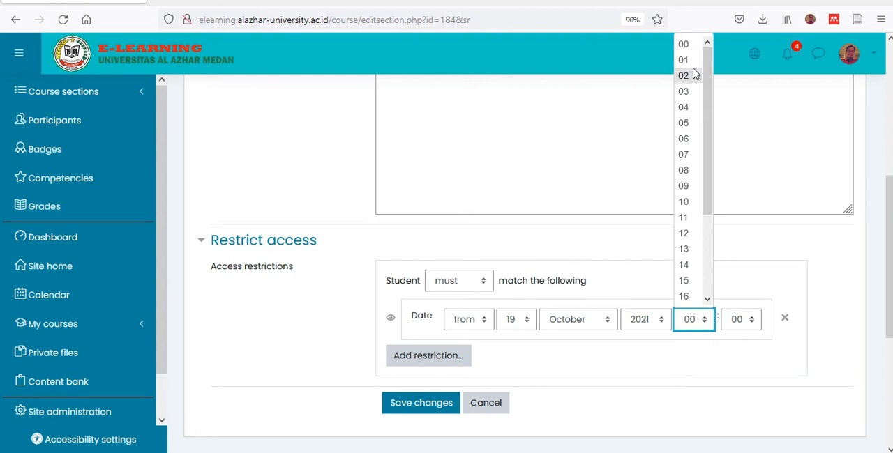
pyautogui.click(761, 355)
pyautogui.click(747, 327)
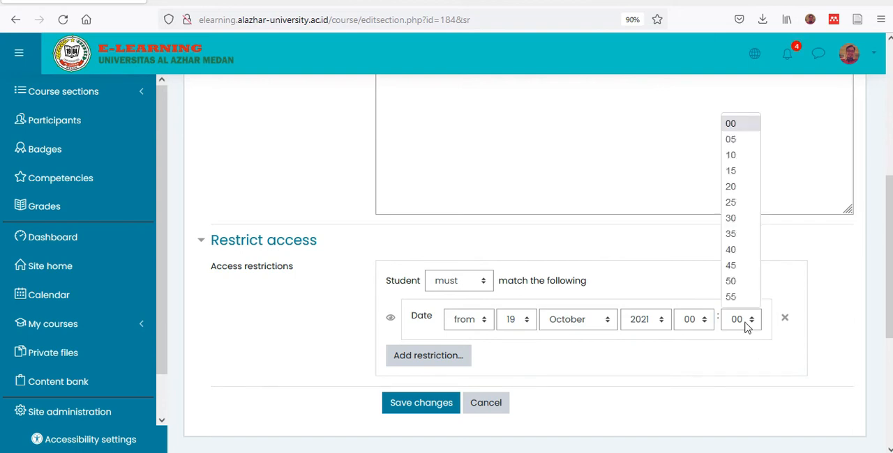
pyautogui.click(694, 328)
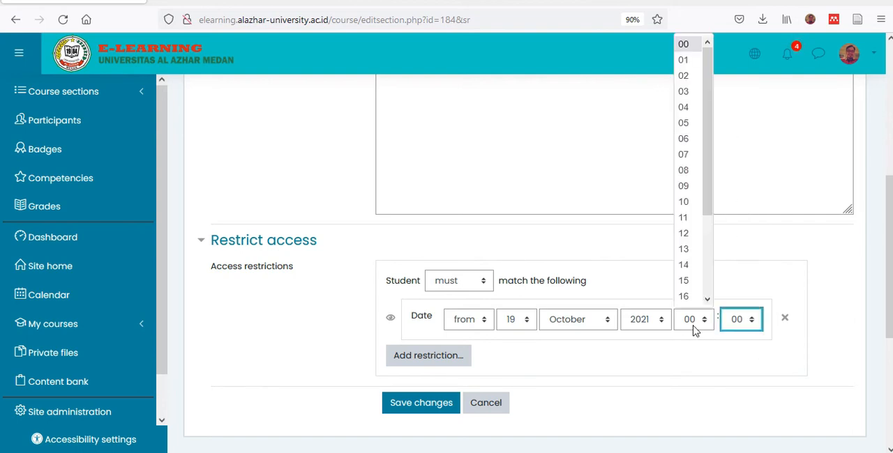
pyautogui.click(688, 61)
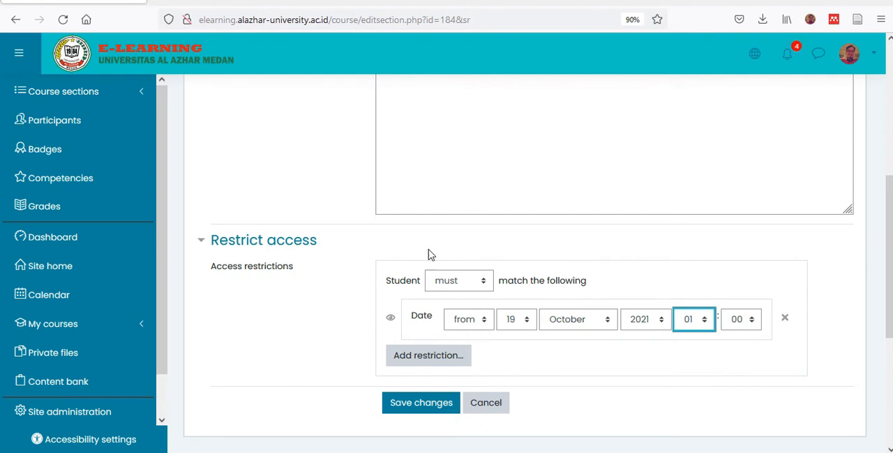
pyautogui.click(741, 320)
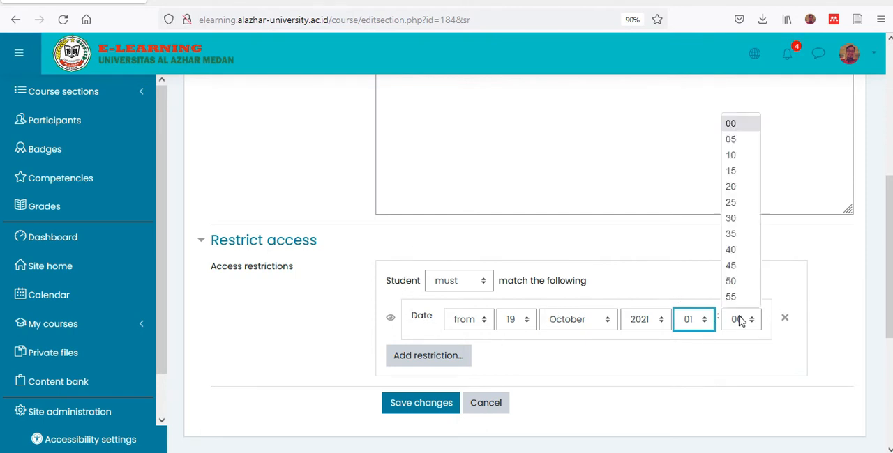
pyautogui.click(731, 141)
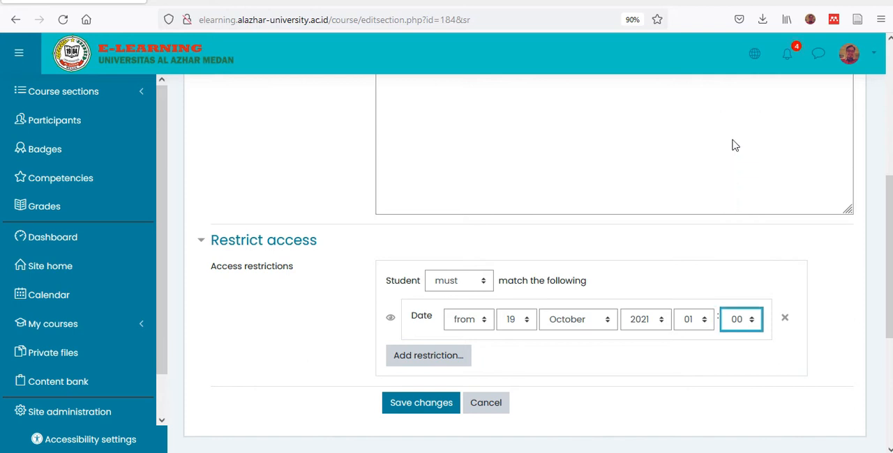
pyautogui.click(549, 361)
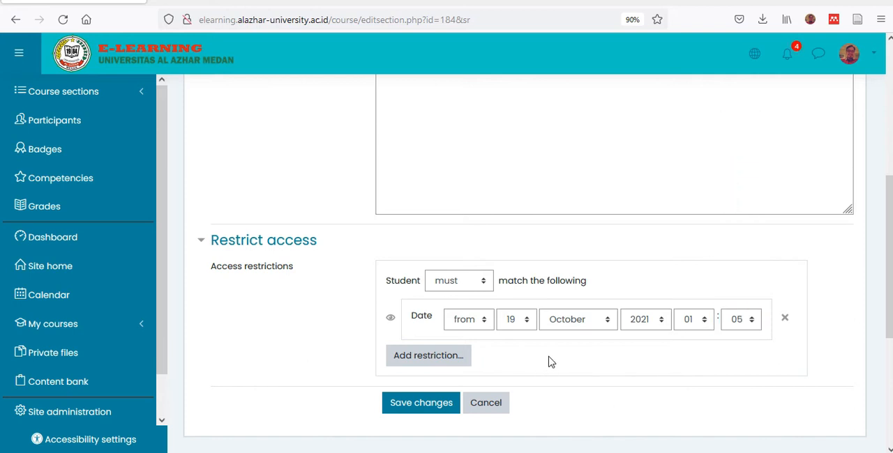
pyautogui.click(420, 413)
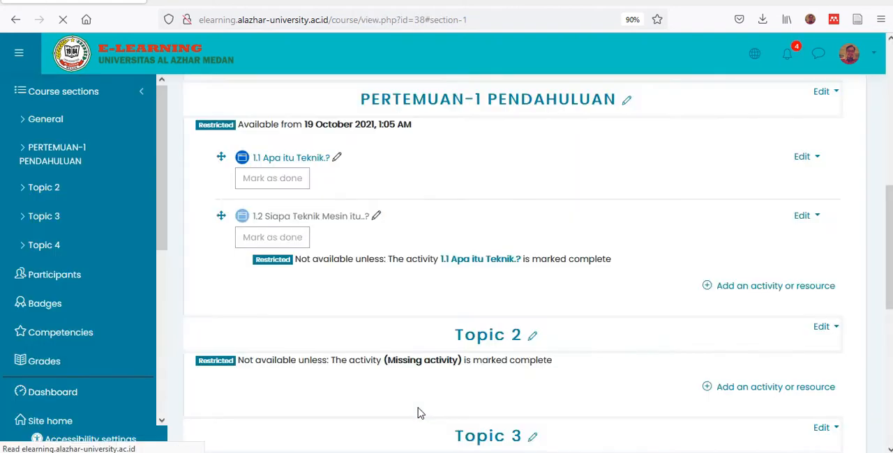
# - Hide the PERTEMUAN-1 PENDAHULUAN topic from students and make it visible again
pyautogui.scroll(4, 492, 282)
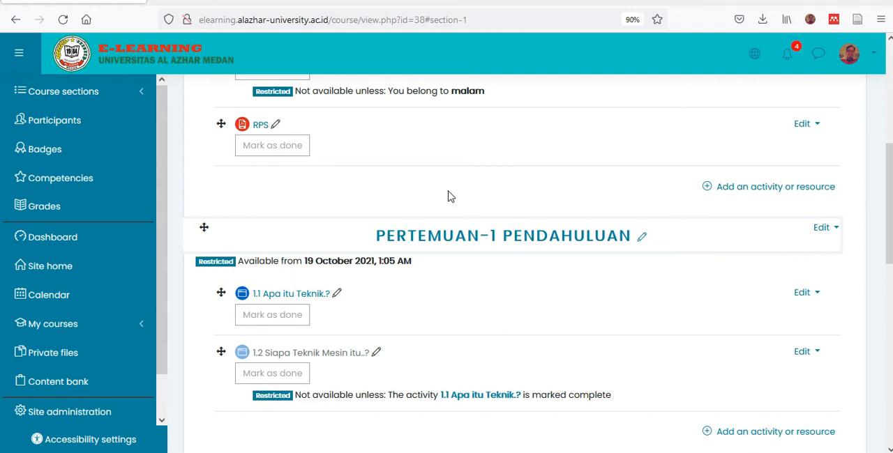
pyautogui.click(823, 231)
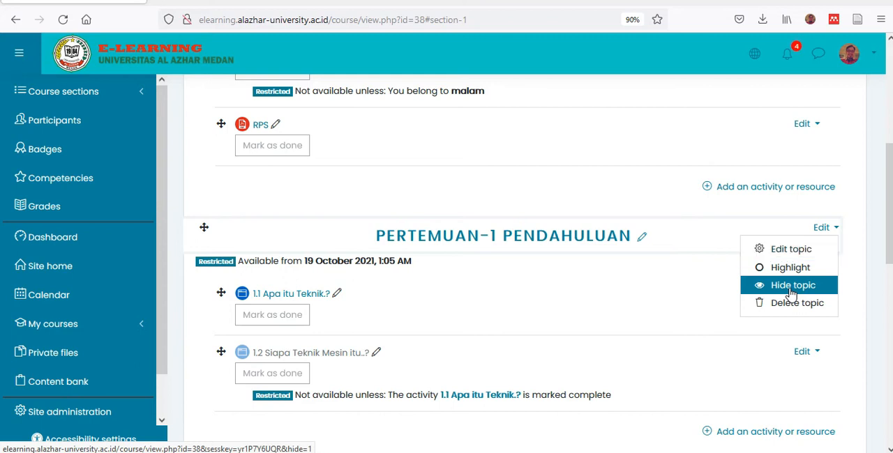
pyautogui.click(791, 294)
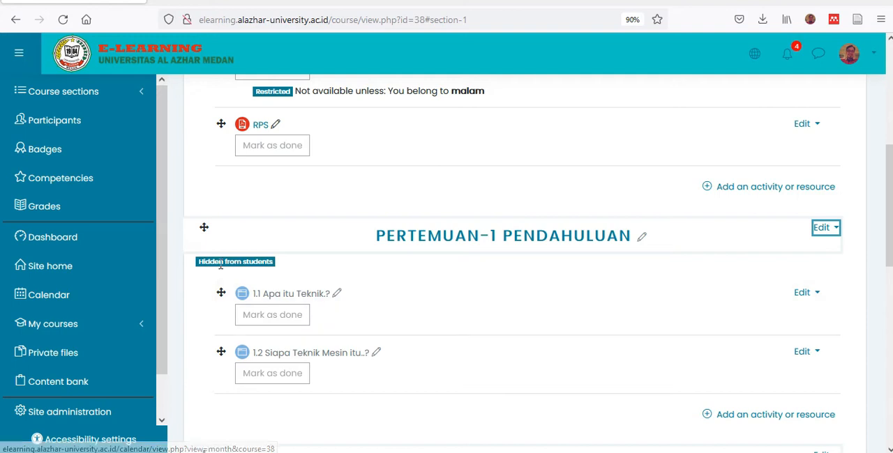
pyautogui.click(826, 230)
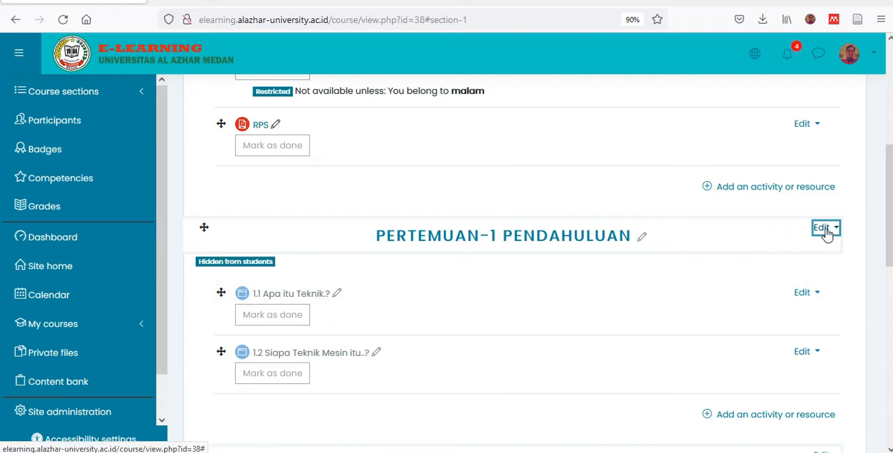
pyautogui.click(770, 287)
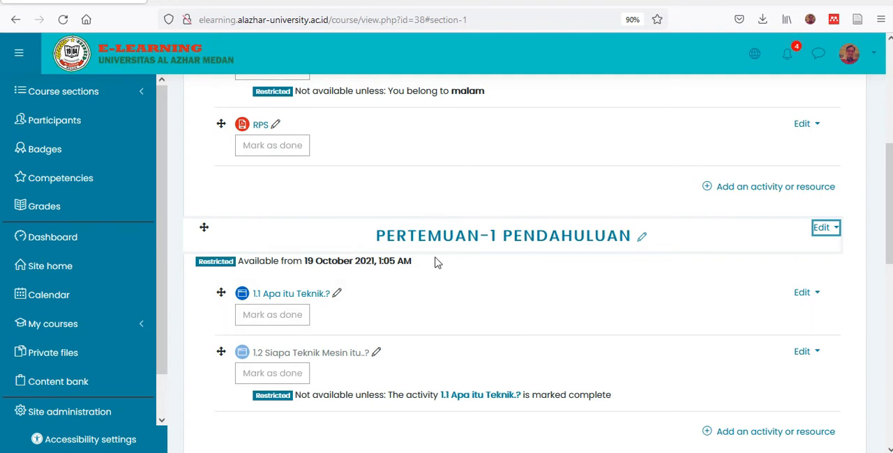
# - Add a new Page resource to the PERTEMUAN-1 PENDAHULUAN section and begin its name with "1.3"
pyautogui.scroll(-2, 450, 263)
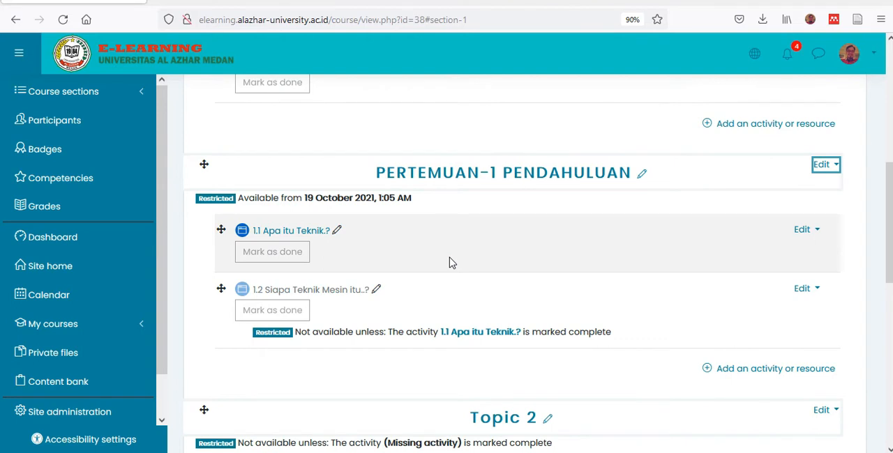
pyautogui.scroll(-2, 450, 262)
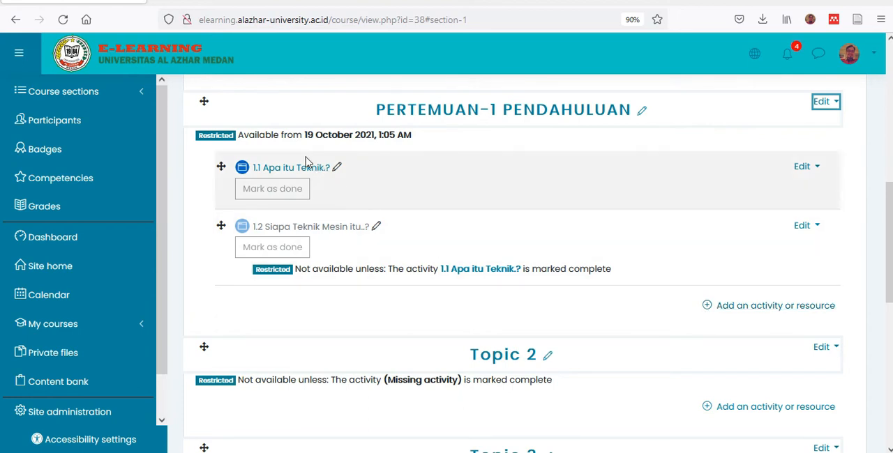
pyautogui.click(709, 312)
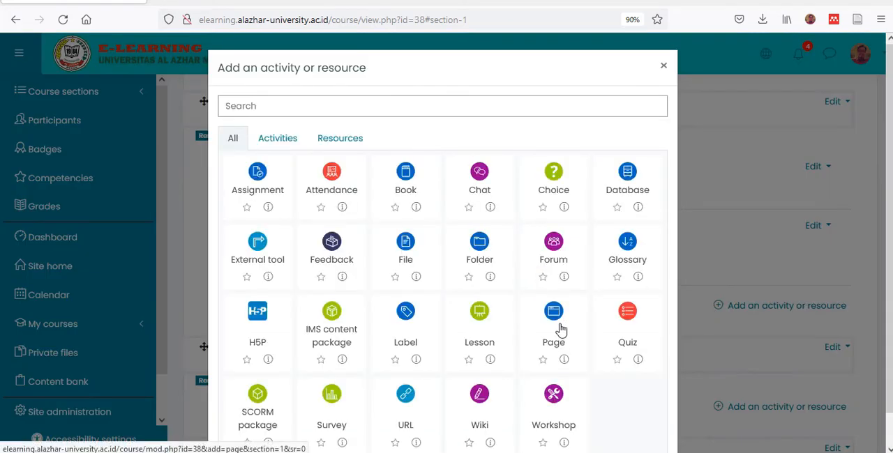
pyautogui.click(561, 329)
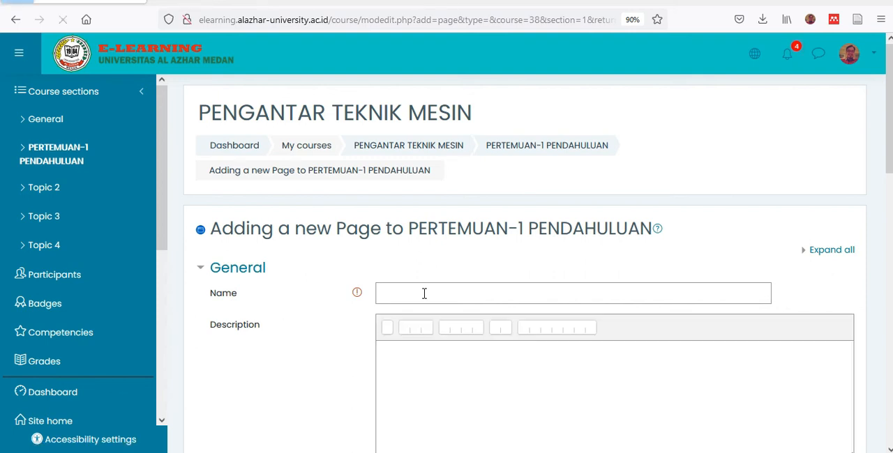
pyautogui.click(424, 294)
pyautogui.write('1.3')
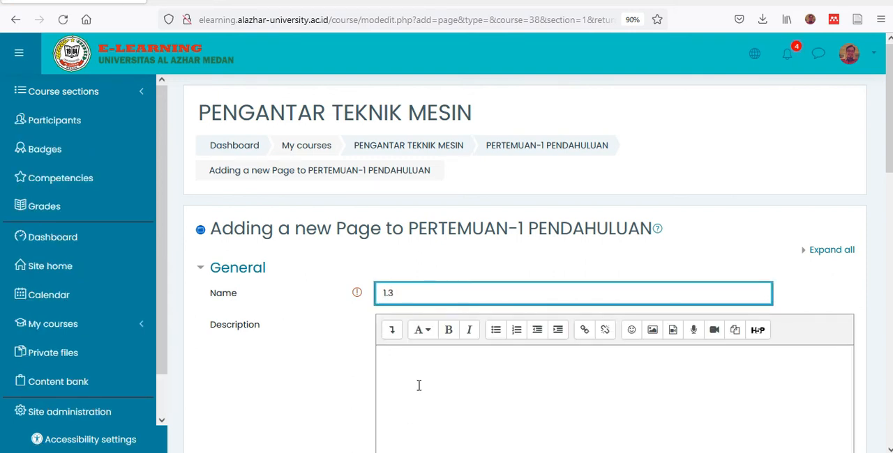
# - Copy the title "Jalur Karir" from slide 12 of the lecture PDF and paste it after "1.3" in the page name
pyautogui.hotkey('alt', 'Tab')
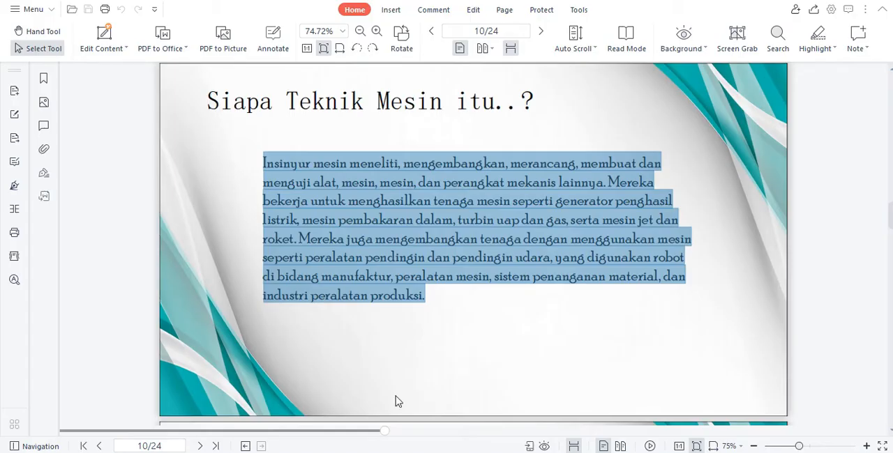
pyautogui.scroll(-5, 433, 250)
pyautogui.scroll(2, 434, 249)
pyautogui.scroll(-6, 433, 250)
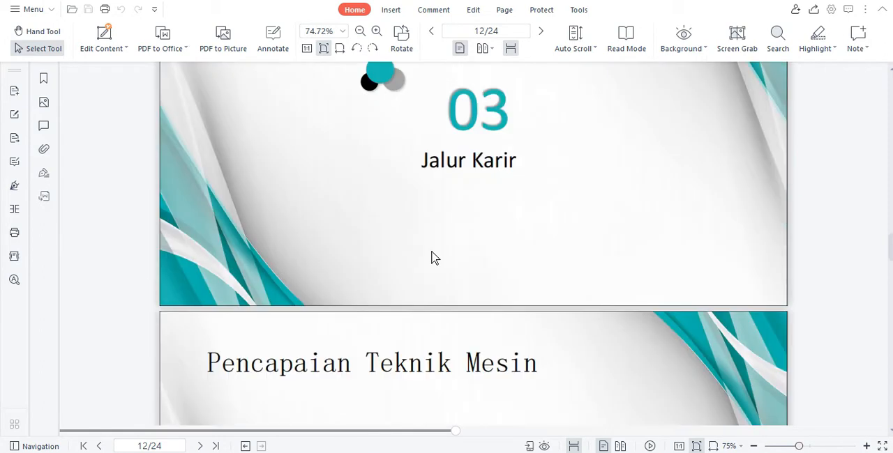
pyautogui.scroll(-1, 433, 258)
pyautogui.moveTo(426, 121); pyautogui.dragTo(528, 122)
pyautogui.moveTo(421, 121); pyautogui.dragTo(518, 119)
pyautogui.hotkey('ctrl', 'c')
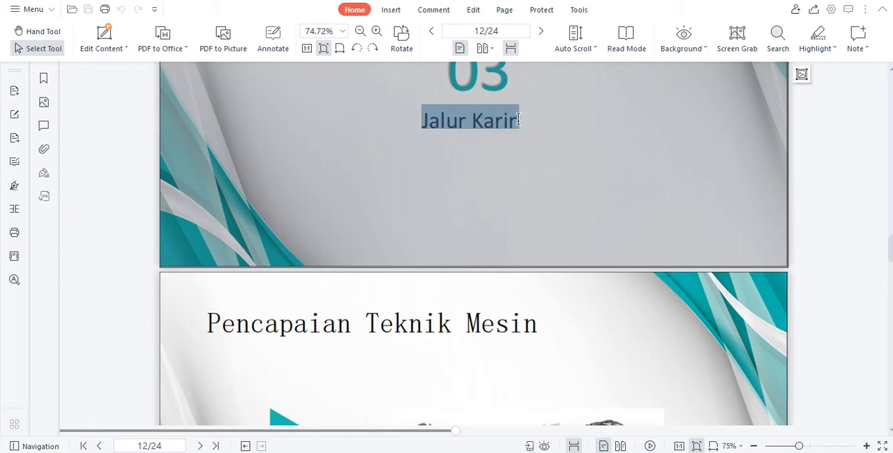
pyautogui.hotkey('alt', 'Tab')
pyautogui.click(445, 293)
pyautogui.write('1.3')
pyautogui.hotkey('ctrl', 'v')
# - Copy the heading "Automotif" from slide 13 of the lecture PDF and enter it in the page content as "1. Automotif"
pyautogui.scroll(-5, 451, 369)
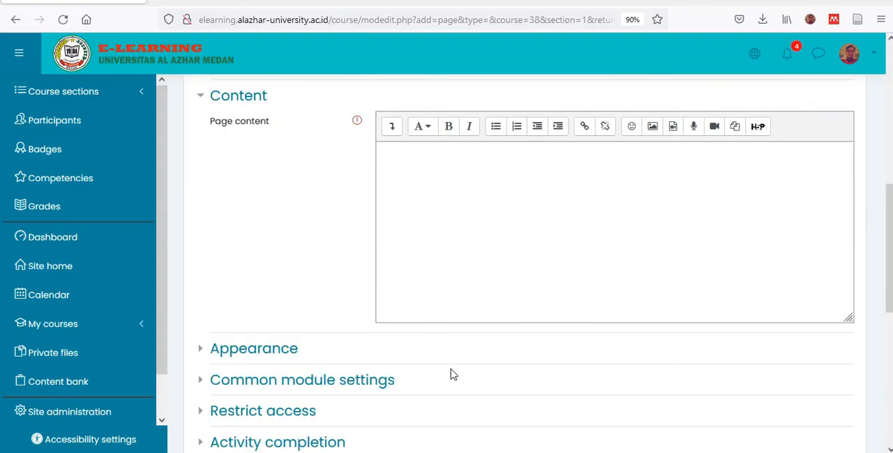
pyautogui.click(433, 251)
pyautogui.hotkey('alt', 'Tab')
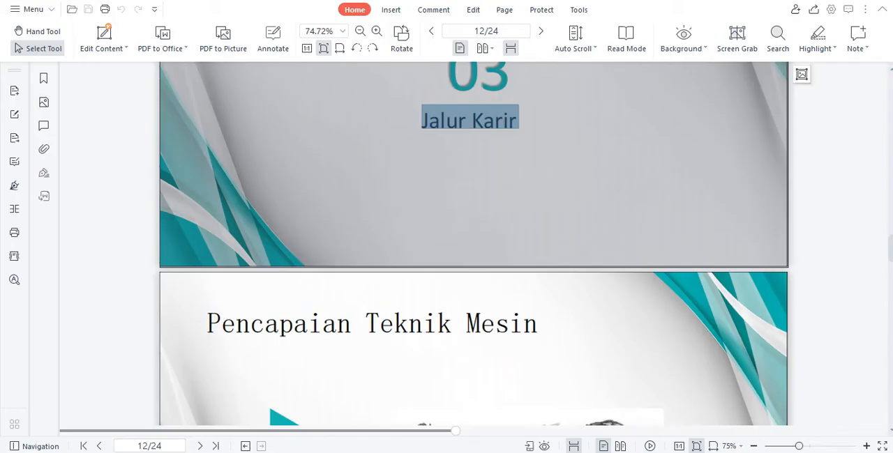
pyautogui.scroll(-6, 391, 388)
pyautogui.scroll(-1, 390, 388)
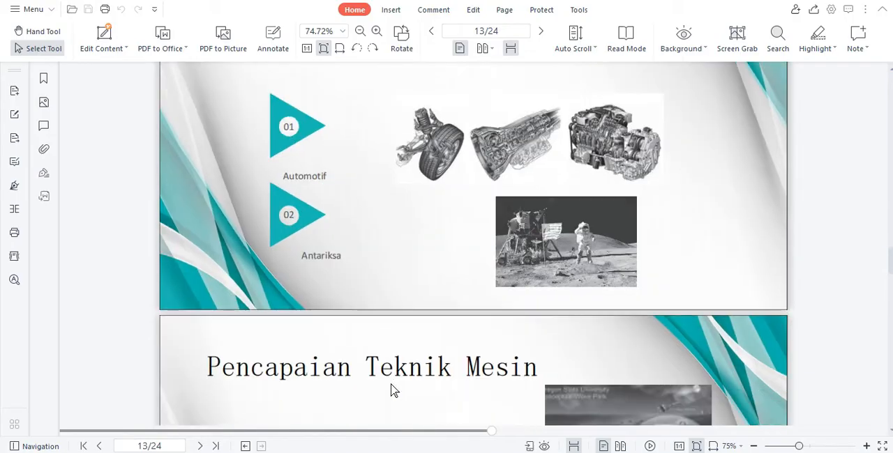
pyautogui.scroll(-4, 391, 389)
pyautogui.scroll(1, 391, 388)
pyautogui.scroll(3, 391, 389)
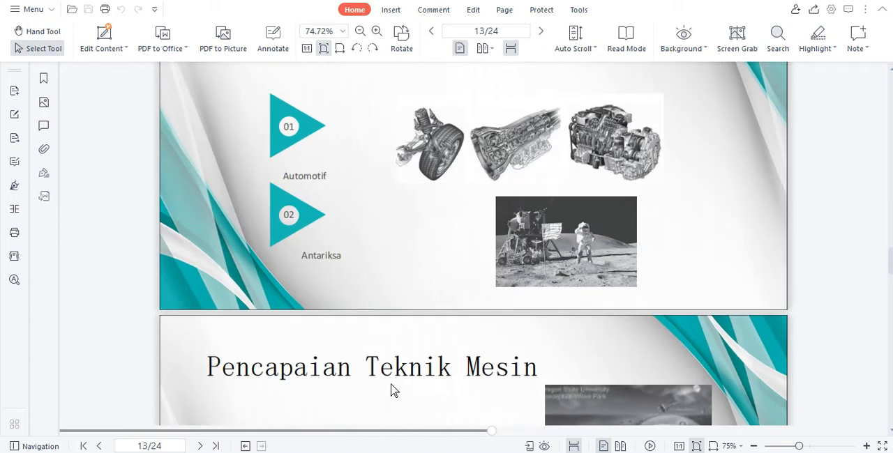
pyautogui.scroll(-8, 417, 360)
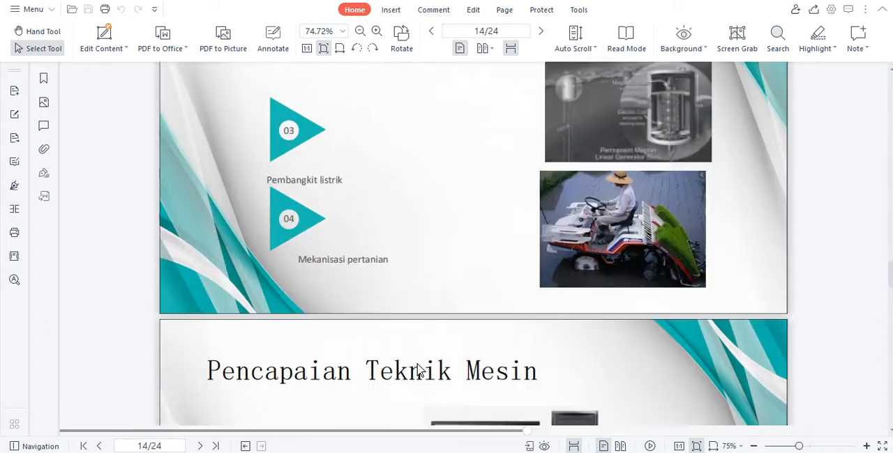
pyautogui.scroll(5, 418, 371)
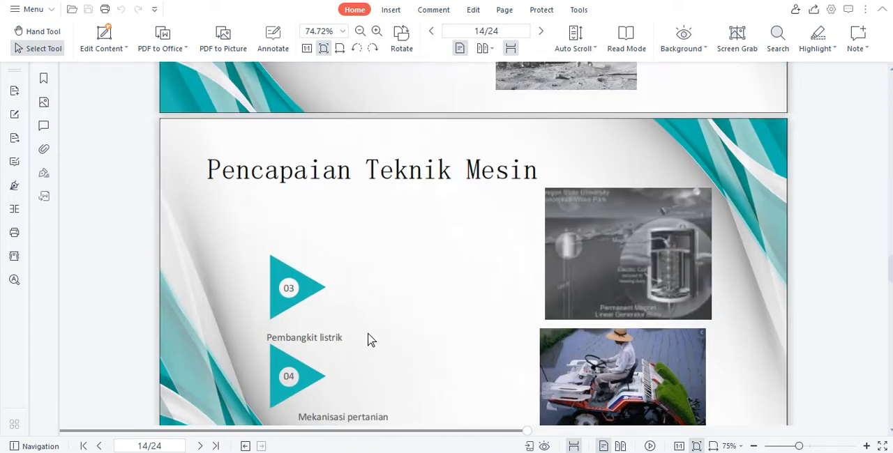
pyautogui.scroll(5, 268, 338)
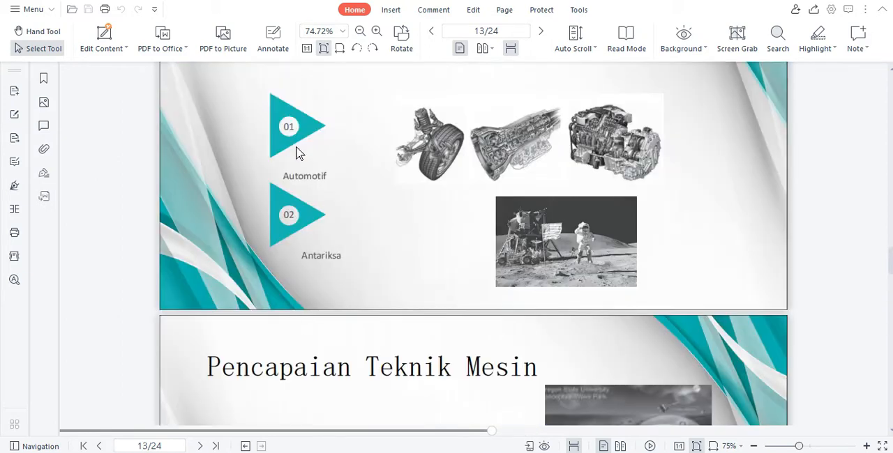
pyautogui.moveTo(283, 172); pyautogui.dragTo(339, 176)
pyautogui.hotkey('ctrl', 'c')
pyautogui.hotkey('alt', 'Tab')
pyautogui.click(414, 152)
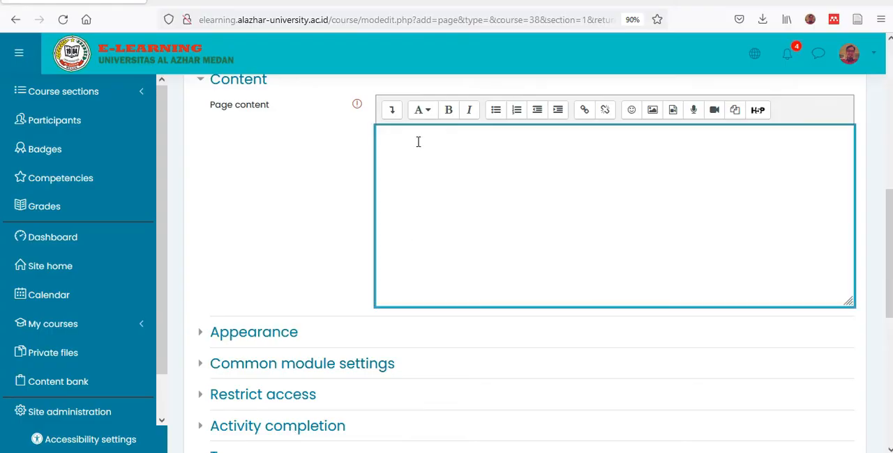
pyautogui.hotkey('ctrl', 'v')
pyautogui.press('BackSpace')
# - Capture the three automotive pictures on slide 13 with the Snipping Tool and insert them under "1. Automotif" in the page content
pyautogui.hotkey('alt', 'Tab')
pyautogui.hotkey('alt', 'Tab')
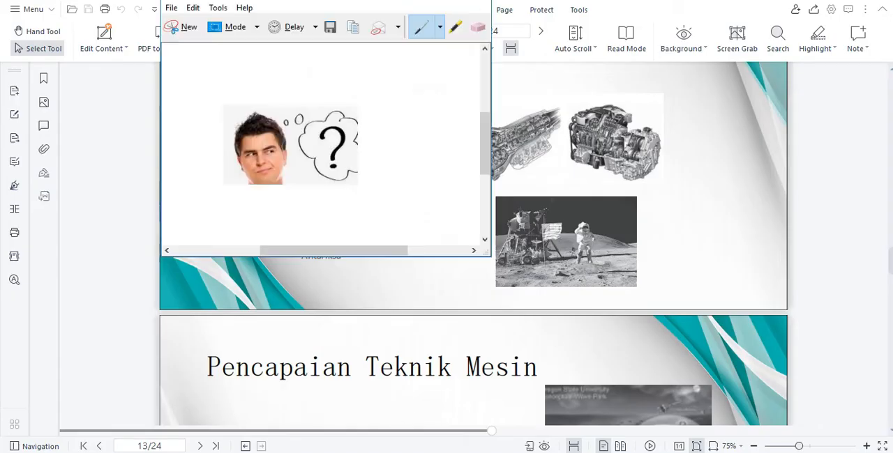
pyautogui.click(183, 28)
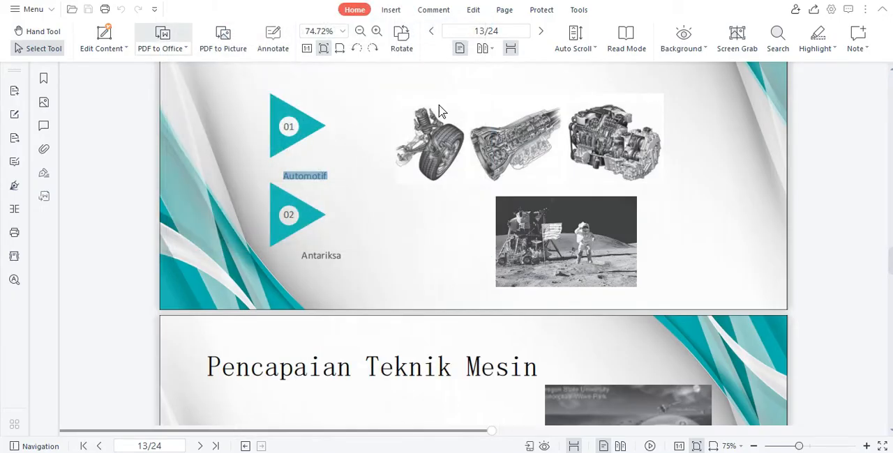
pyautogui.moveTo(402, 103); pyautogui.dragTo(663, 183)
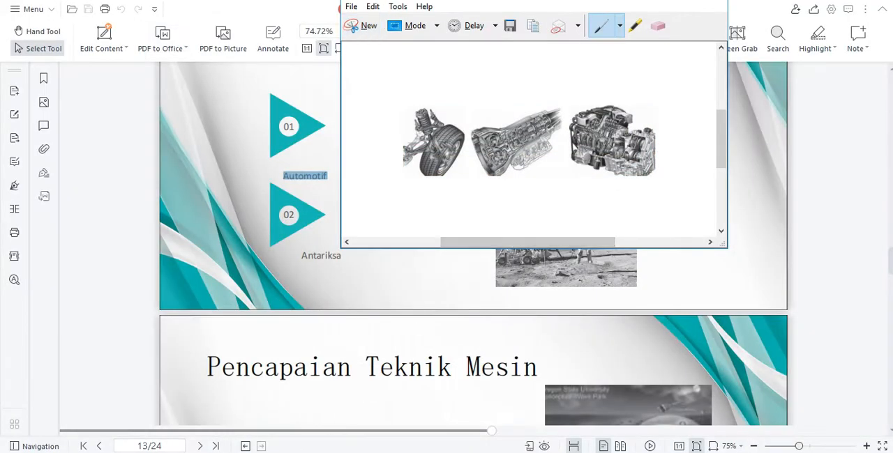
pyautogui.hotkey('alt', 'Tab')
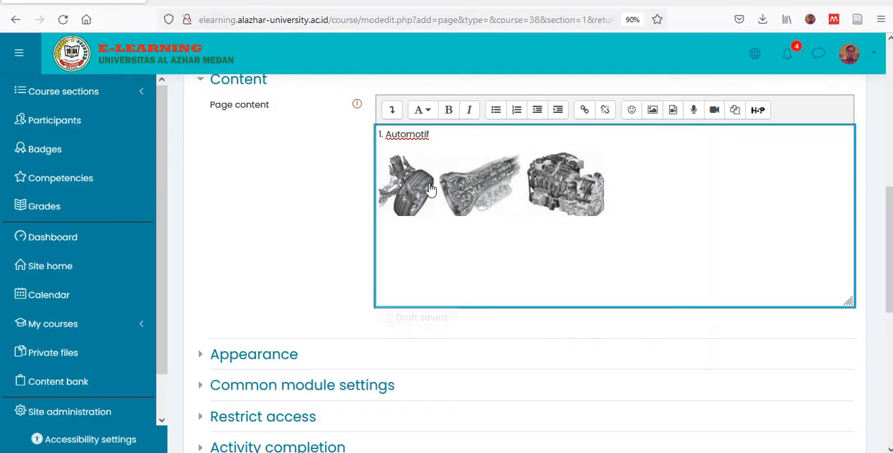
# - Add an activity completion restriction requiring the 1.2 Siapa Teknik Mesin page to be marked complete, and save the page, returning to the course
pyautogui.scroll(-4, 456, 281)
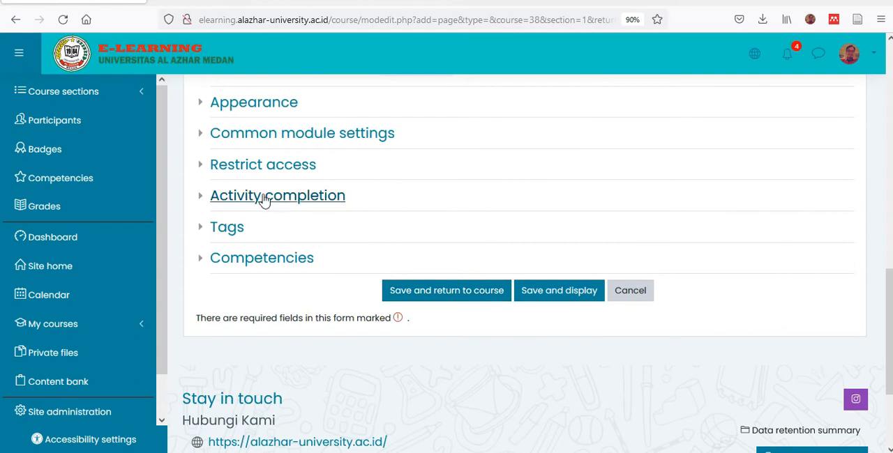
pyautogui.click(203, 167)
pyautogui.scroll(-1, 407, 225)
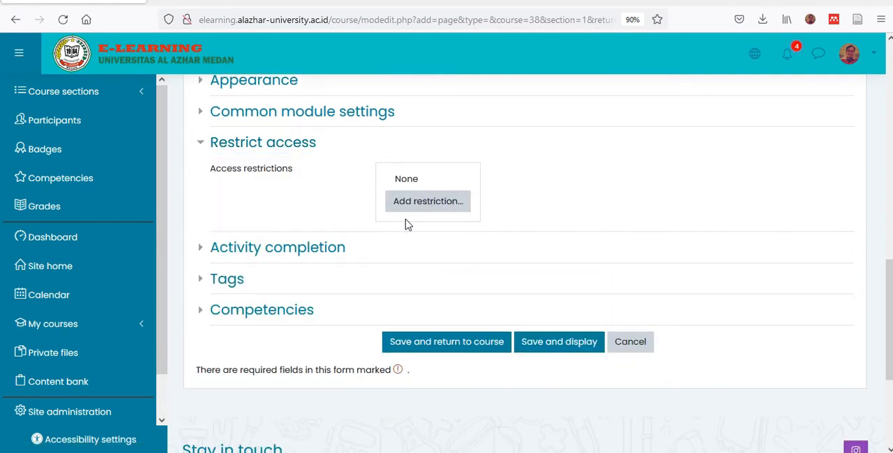
pyautogui.click(409, 215)
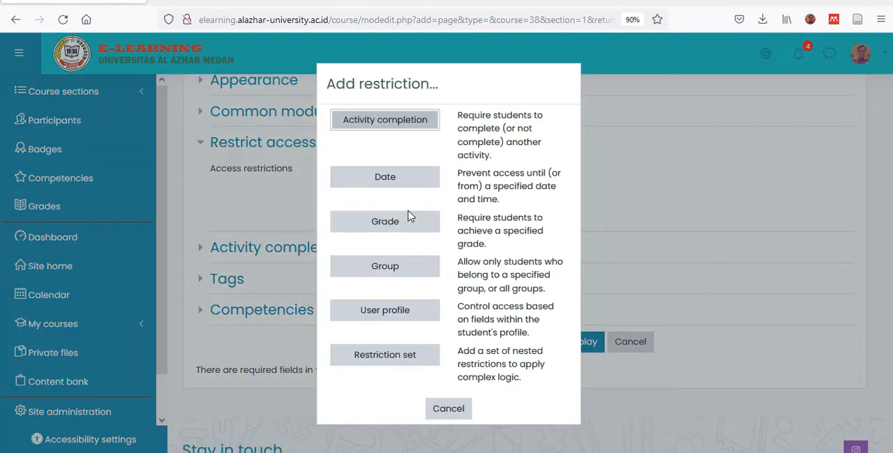
pyautogui.click(392, 127)
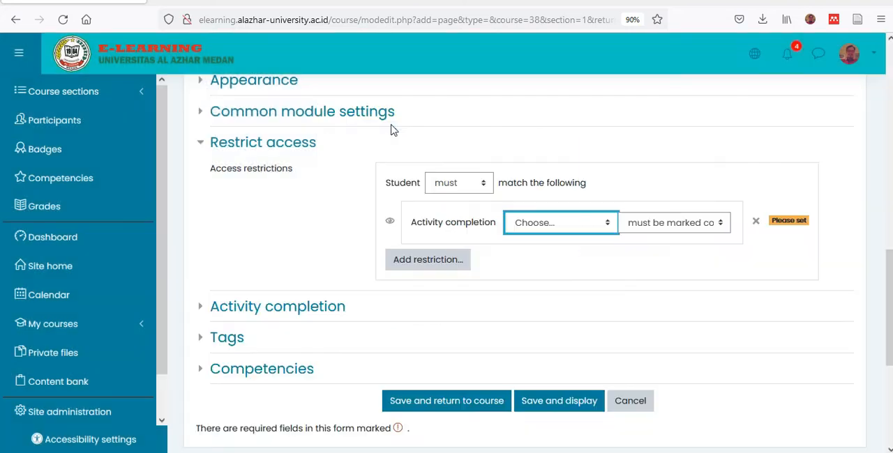
pyautogui.click(531, 231)
pyautogui.click(555, 339)
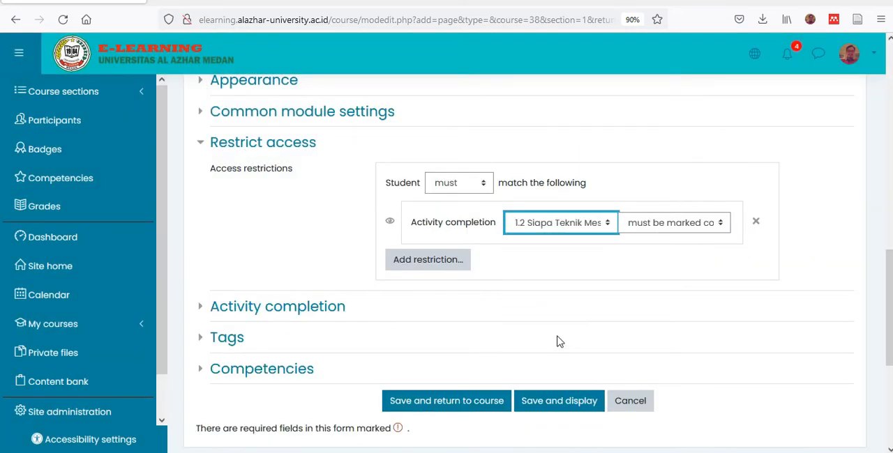
pyautogui.scroll(-2, 556, 277)
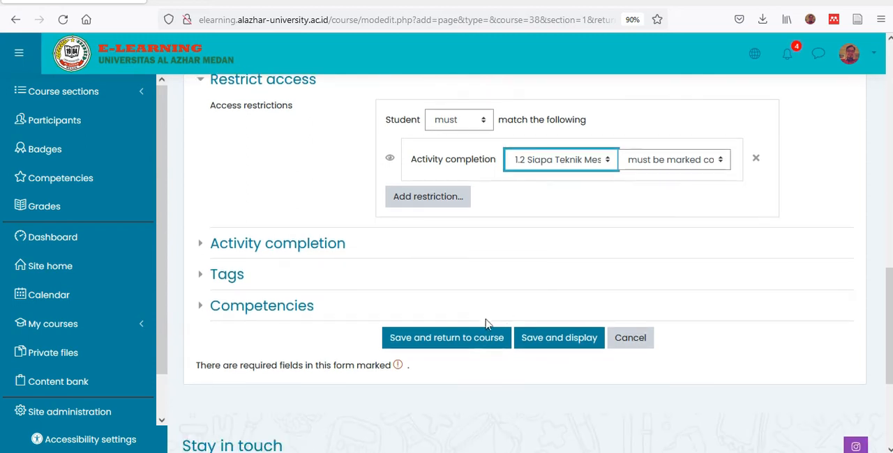
pyautogui.click(432, 339)
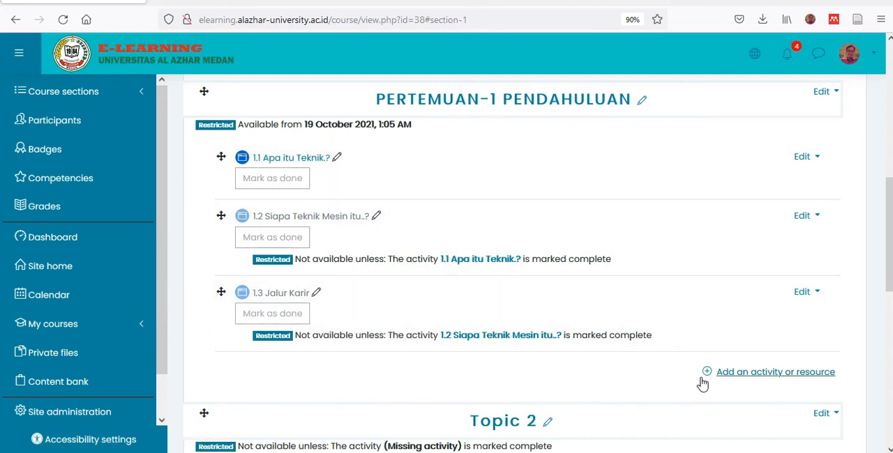
pyautogui.click(708, 377)
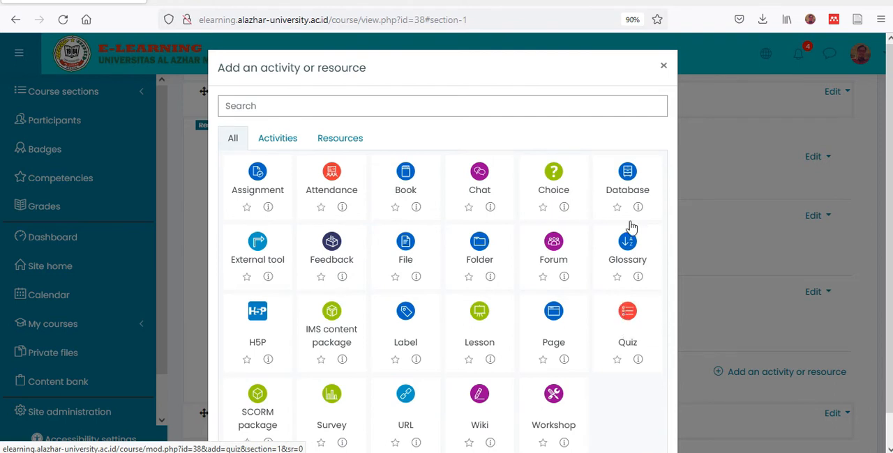
pyautogui.click(663, 69)
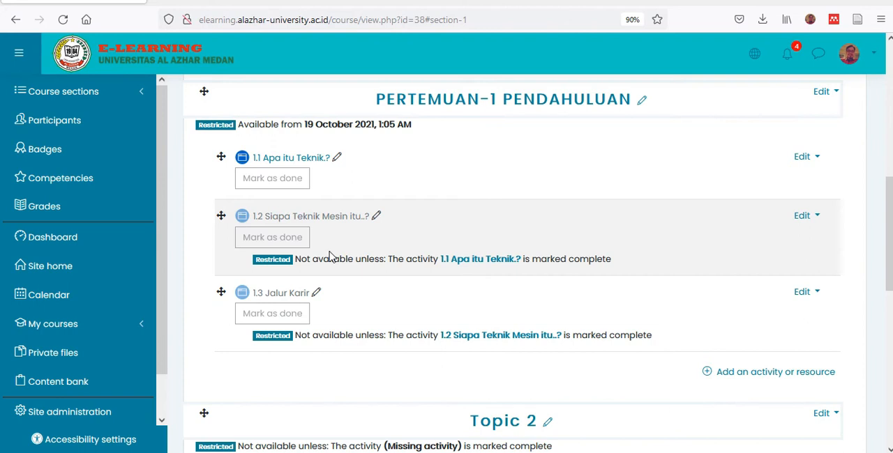
pyautogui.scroll(3, 663, 320)
pyautogui.scroll(-3, 663, 320)
pyautogui.scroll(3, 712, 256)
pyautogui.scroll(3, 712, 256)
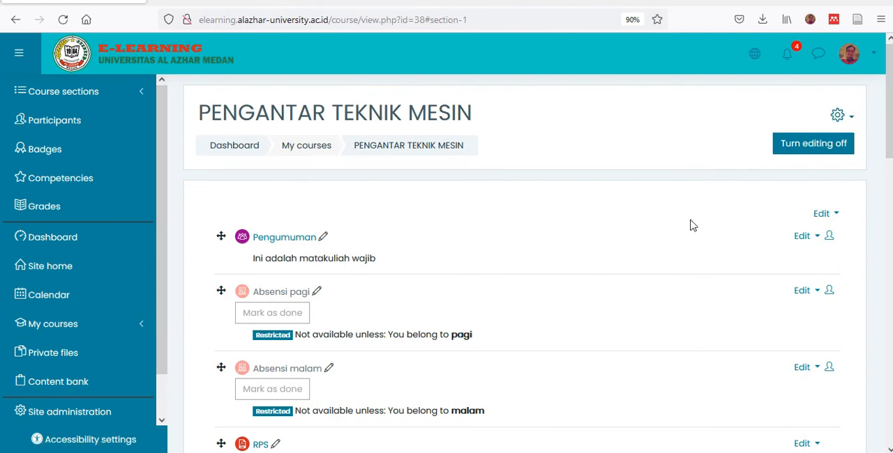
pyautogui.scroll(-5, 642, 283)
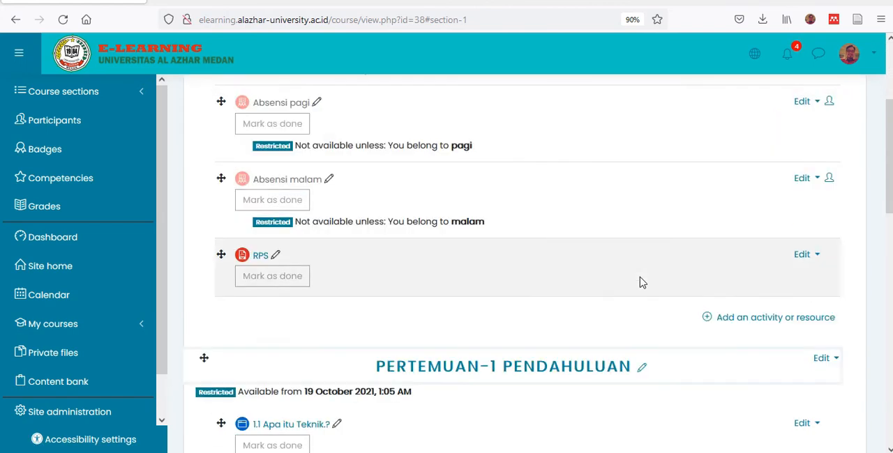
pyautogui.scroll(3, 642, 282)
pyautogui.scroll(3, 641, 282)
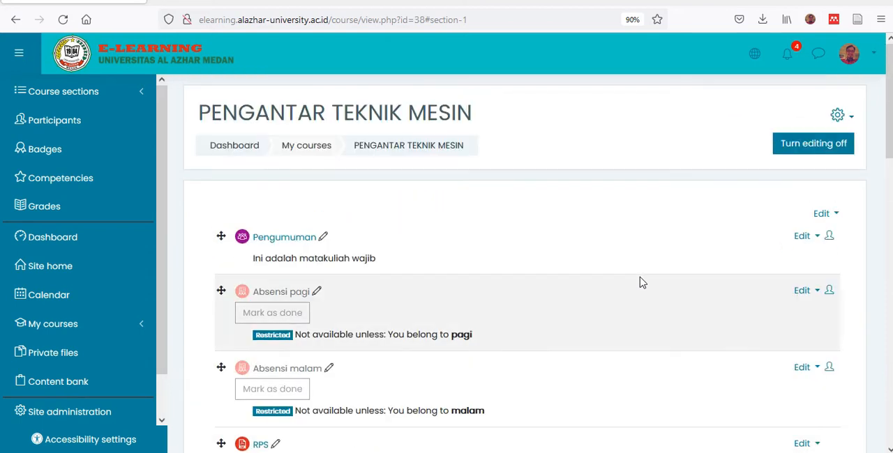
# - Open the question categories of the course's question bank through the full course administration page
pyautogui.click(837, 117)
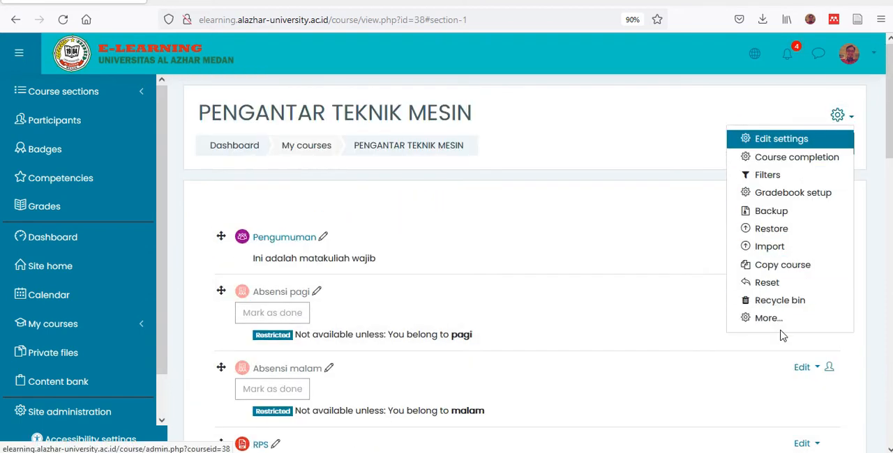
pyautogui.click(763, 322)
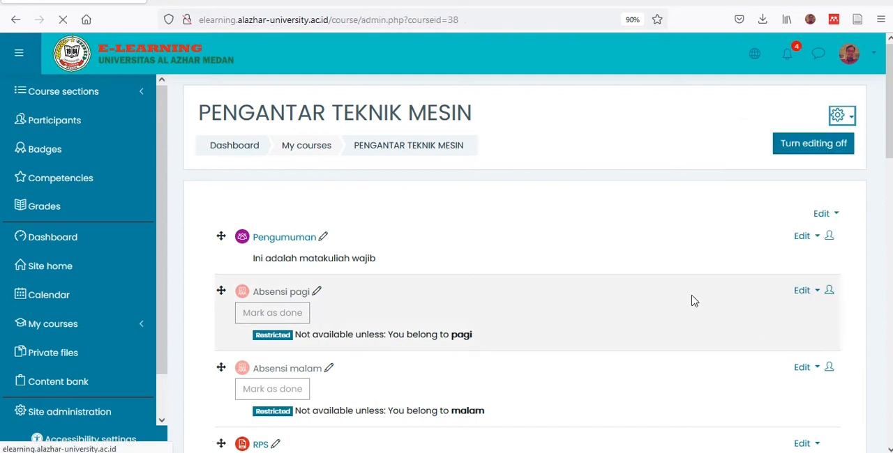
pyautogui.scroll(-5, 488, 276)
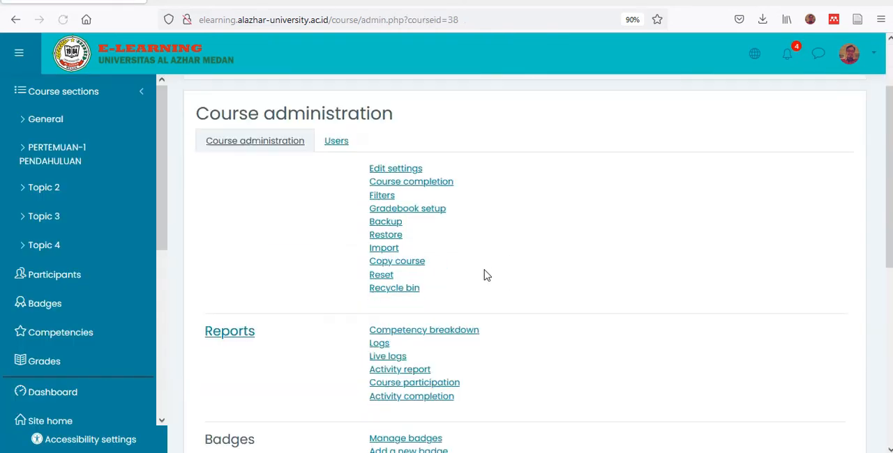
pyautogui.click(236, 210)
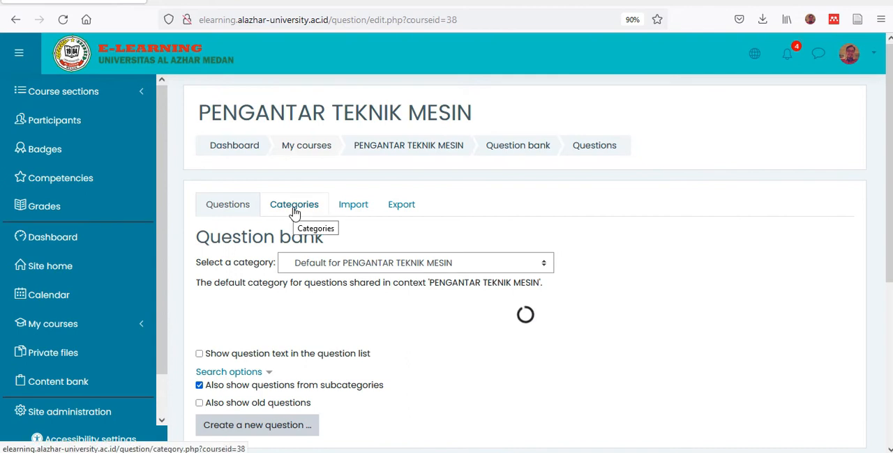
pyautogui.click(291, 207)
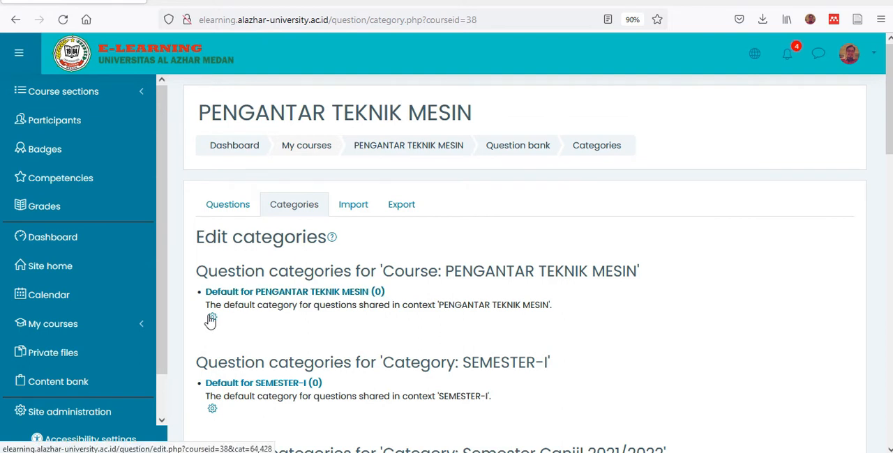
# - Rename the default question category for PENGANTAR TEKNIK MESIN as PERTEMUAN-1, save it, and open the question list
pyautogui.click(212, 320)
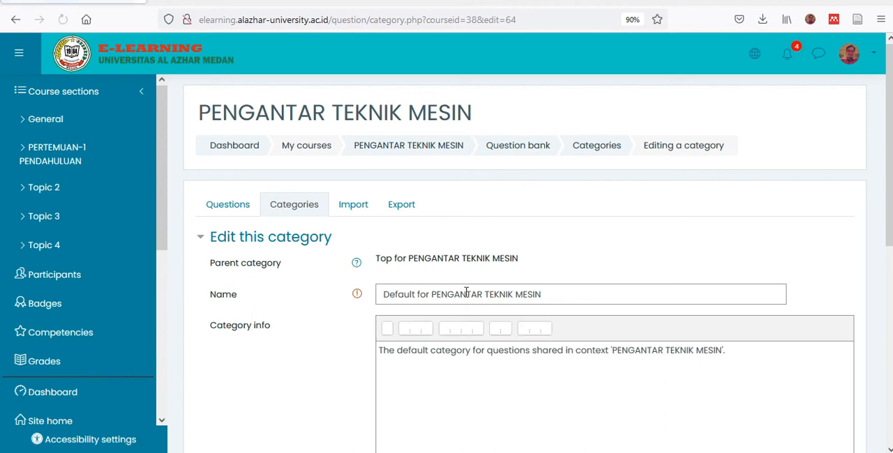
pyautogui.click(549, 295)
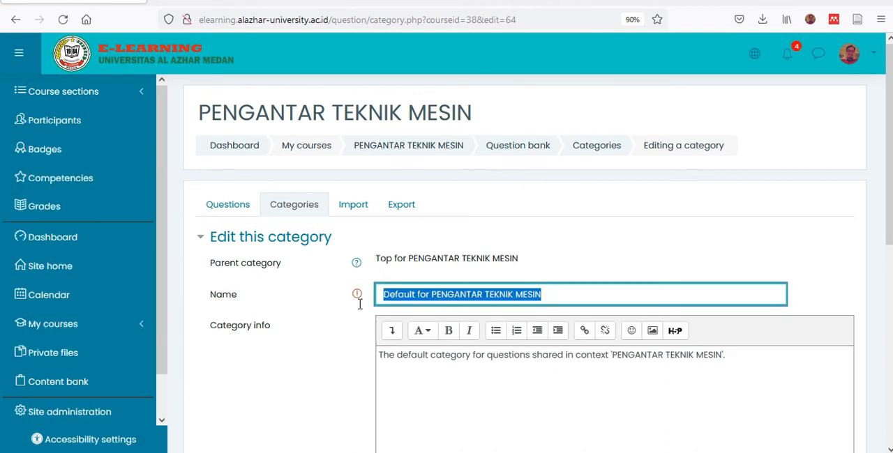
pyautogui.write('PERTEMUAN-1')
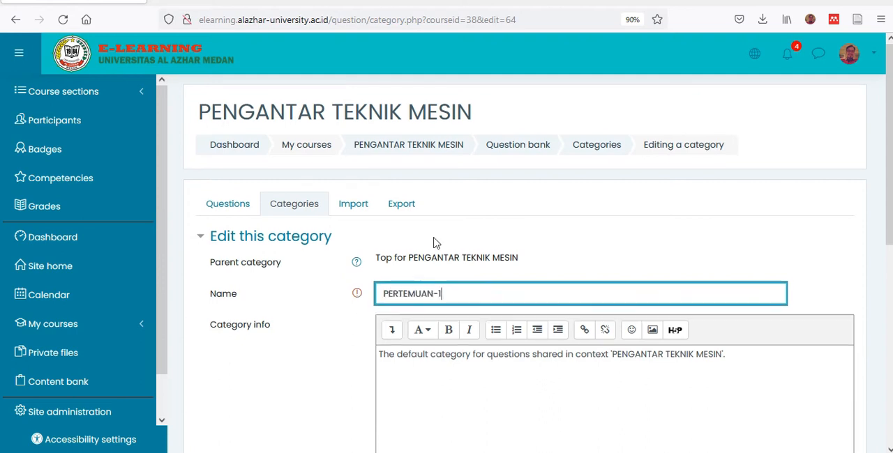
pyautogui.scroll(-3, 433, 242)
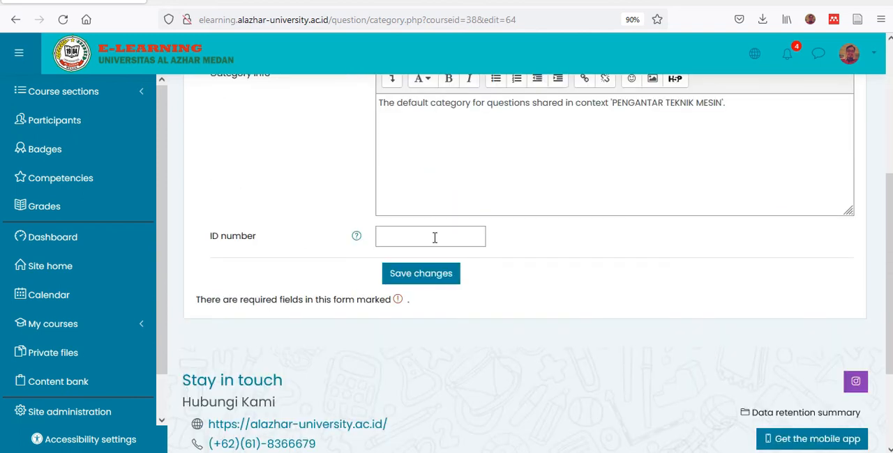
pyautogui.click(425, 280)
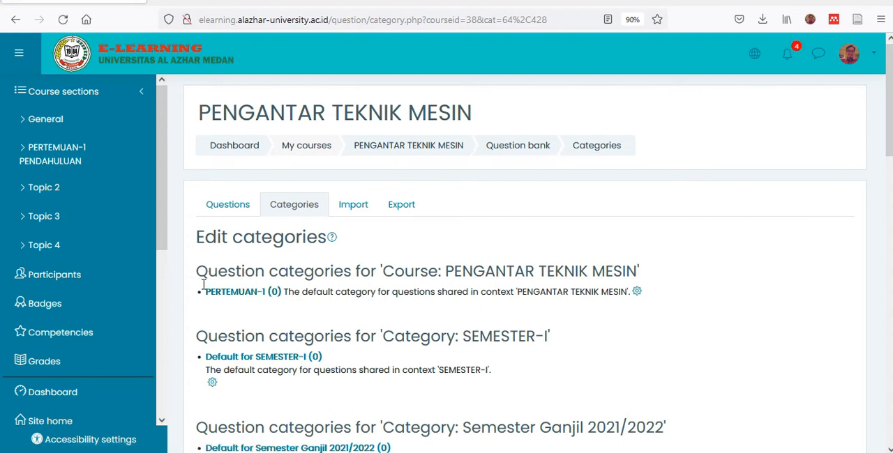
pyautogui.click(230, 209)
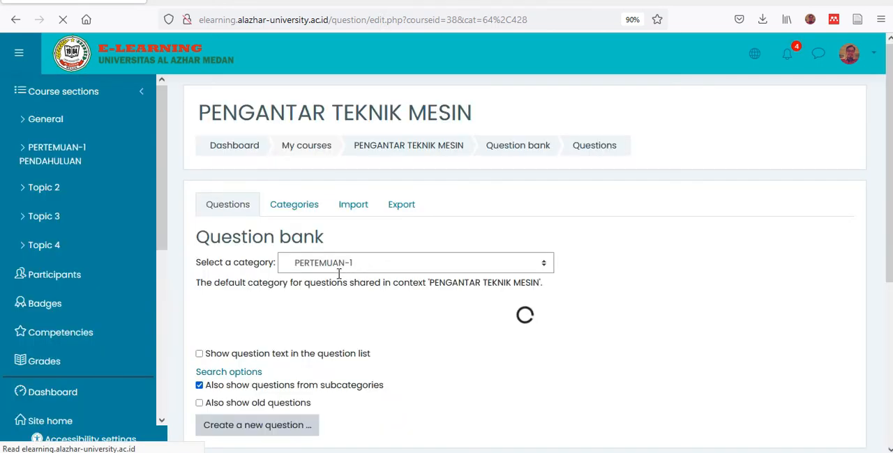
# - Select the PERTEMUAN-1 category in the question bank and start a new Multiple choice question in it
pyautogui.click(453, 264)
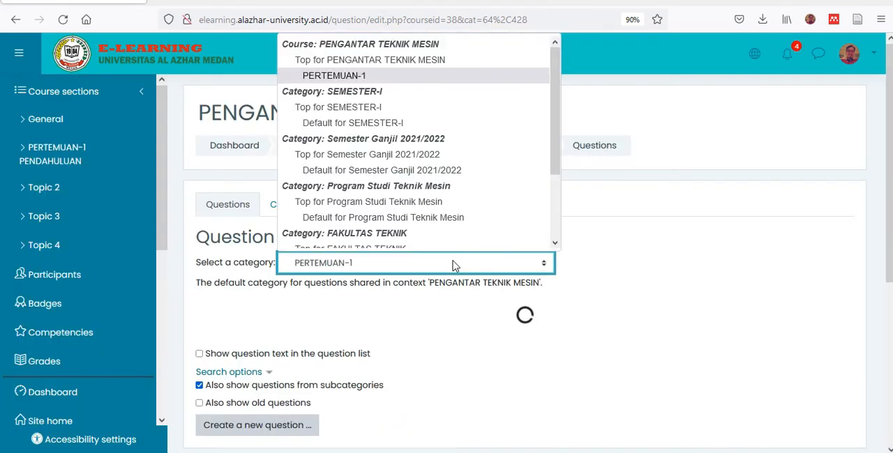
pyautogui.click(367, 76)
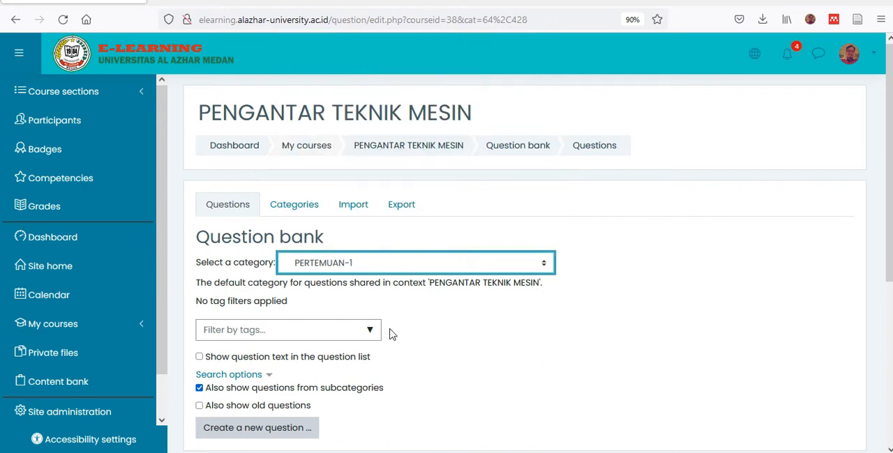
pyautogui.scroll(-2, 355, 324)
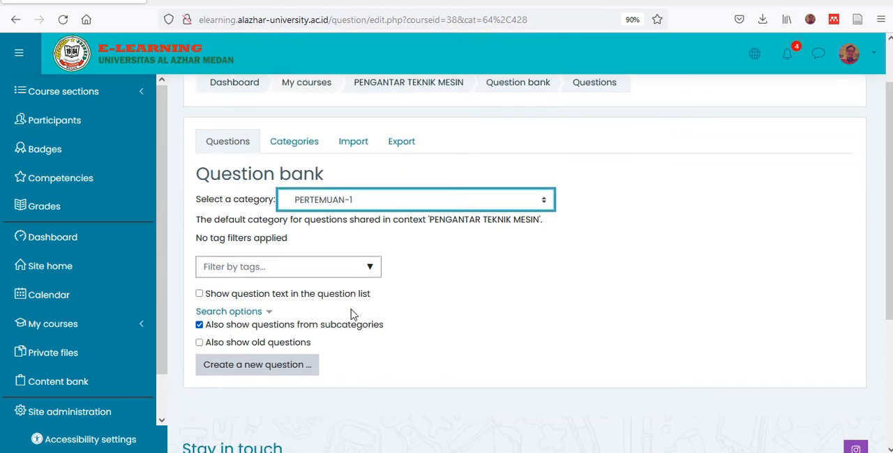
pyautogui.scroll(2, 352, 315)
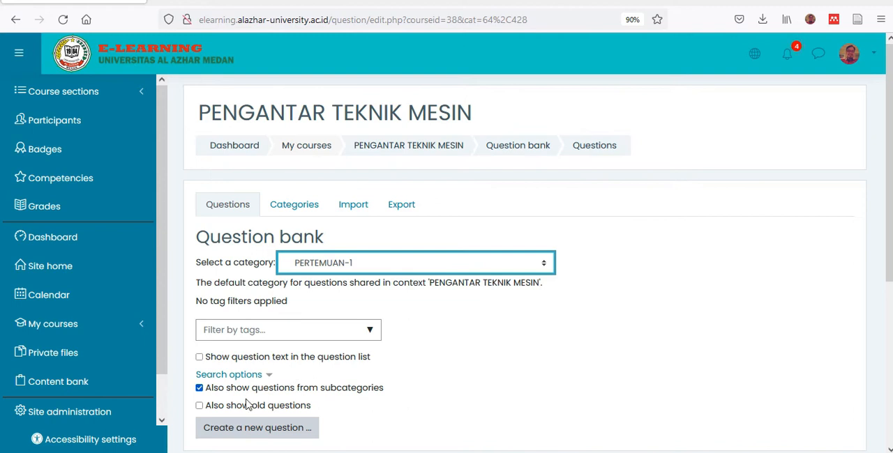
pyautogui.click(249, 431)
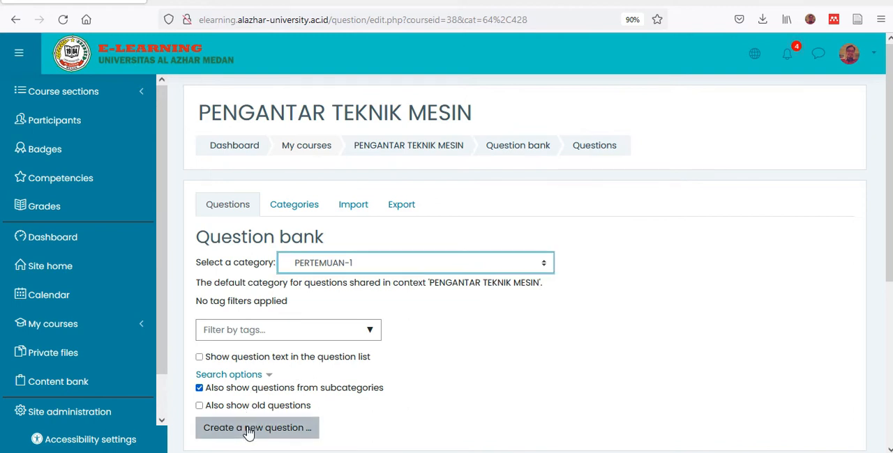
pyautogui.moveTo(425, 152); pyautogui.dragTo(427, 131)
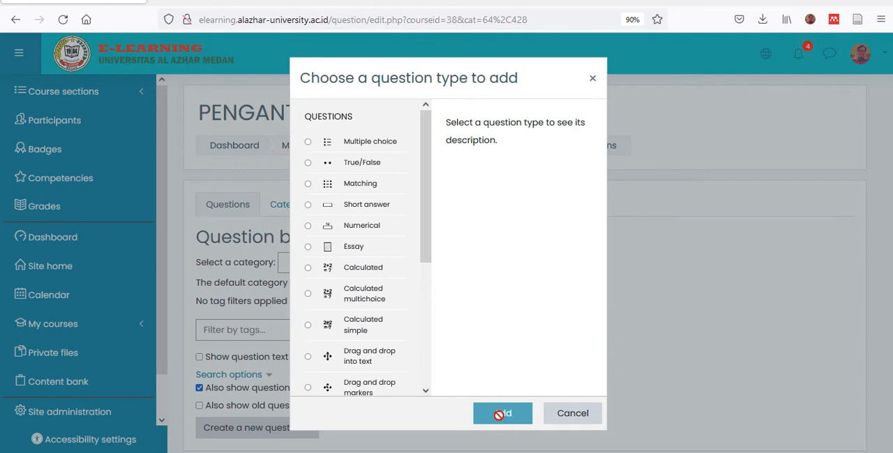
pyautogui.click(356, 141)
pyautogui.click(502, 413)
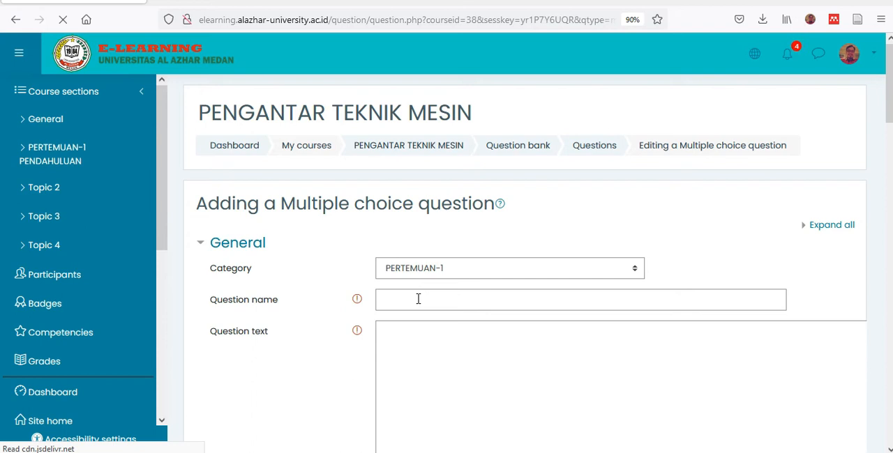
# - Name the multiple choice question MESIN and enter "APA ITU MESIN.?" as its question text
pyautogui.click(419, 299)
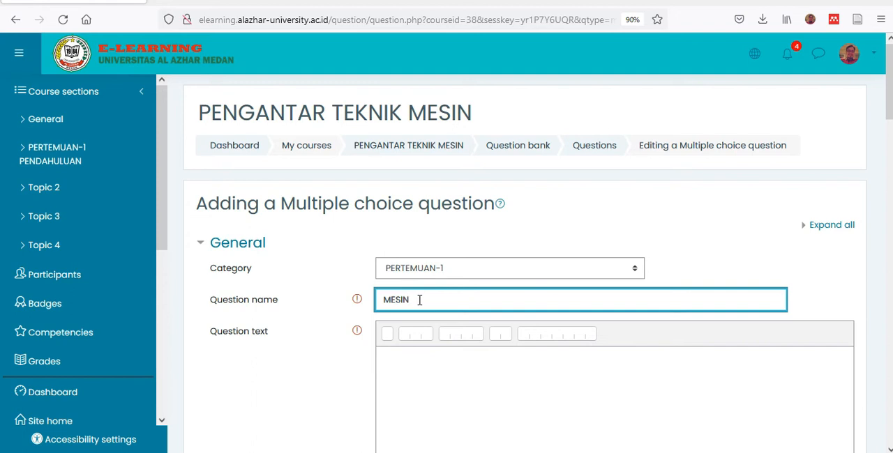
pyautogui.scroll(-2, 418, 335)
pyautogui.click(413, 248)
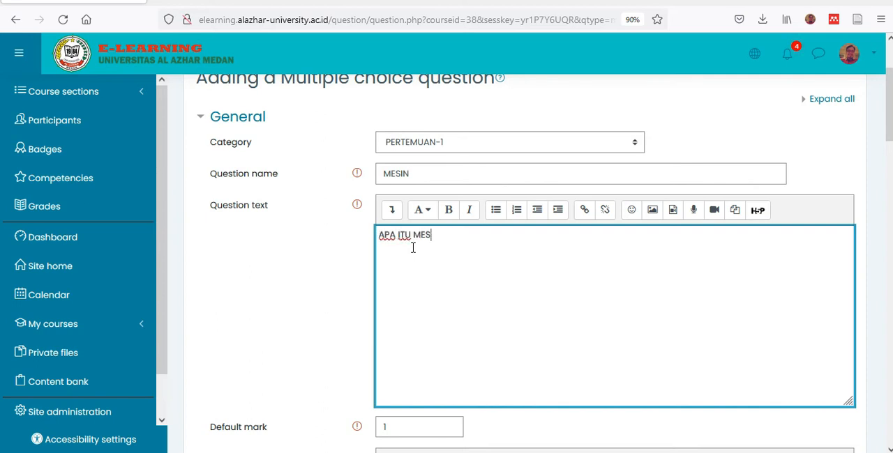
pyautogui.write('.?')
# - Enter CONTOH as answer choice 1 and set its grade to 100%
pyautogui.scroll(-5, 413, 247)
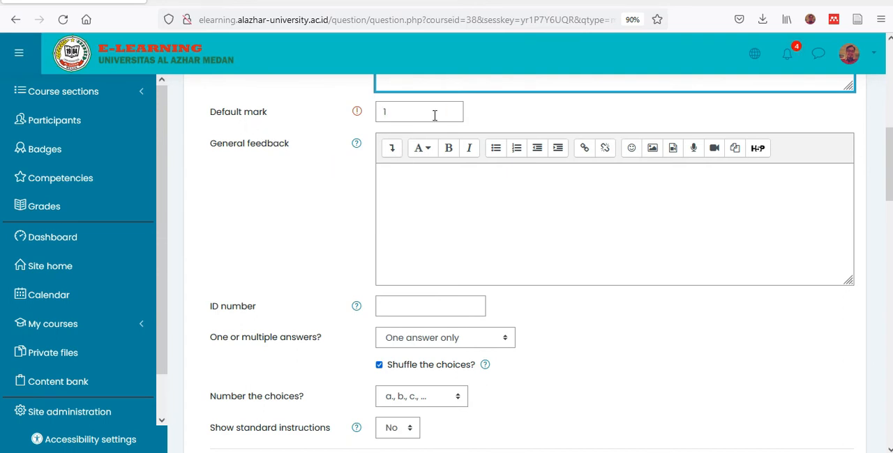
pyautogui.scroll(-3, 408, 245)
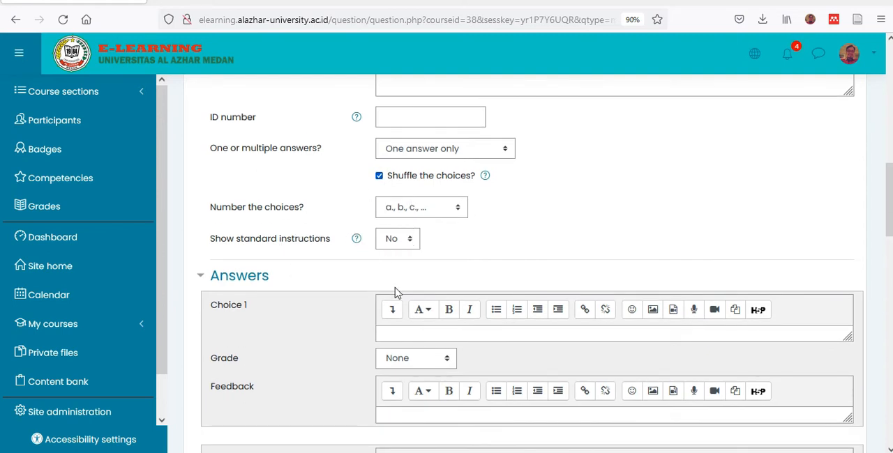
pyautogui.scroll(-1, 414, 270)
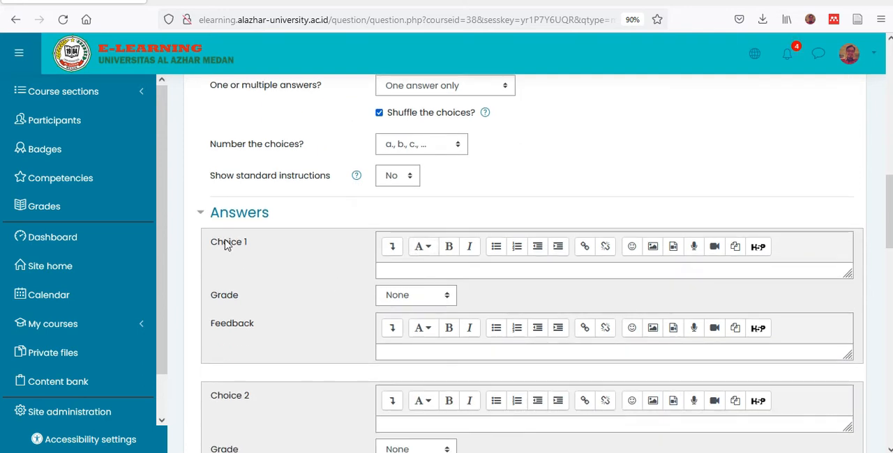
pyautogui.click(422, 272)
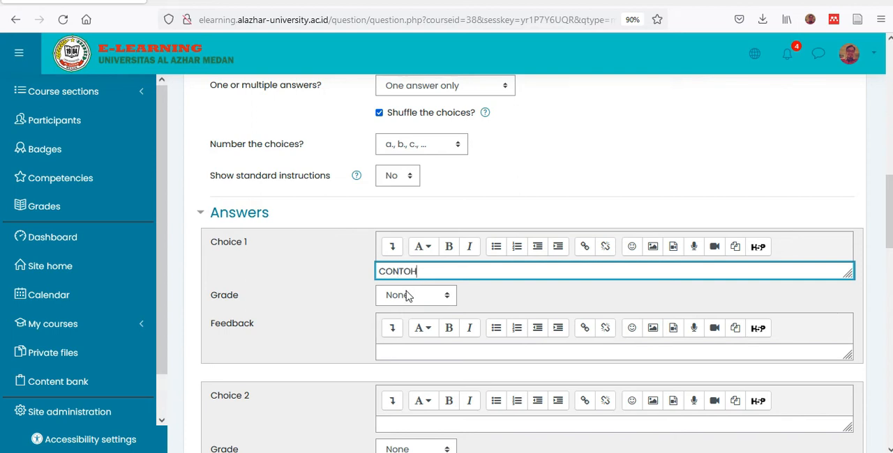
pyautogui.click(408, 296)
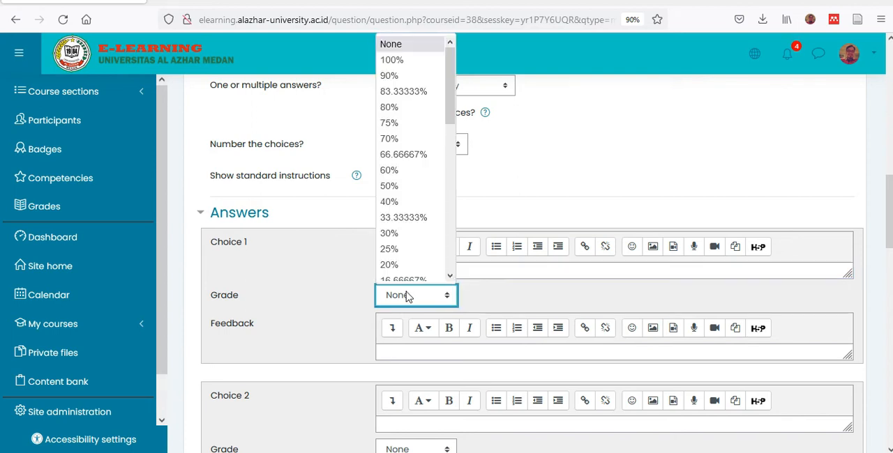
pyautogui.click(403, 54)
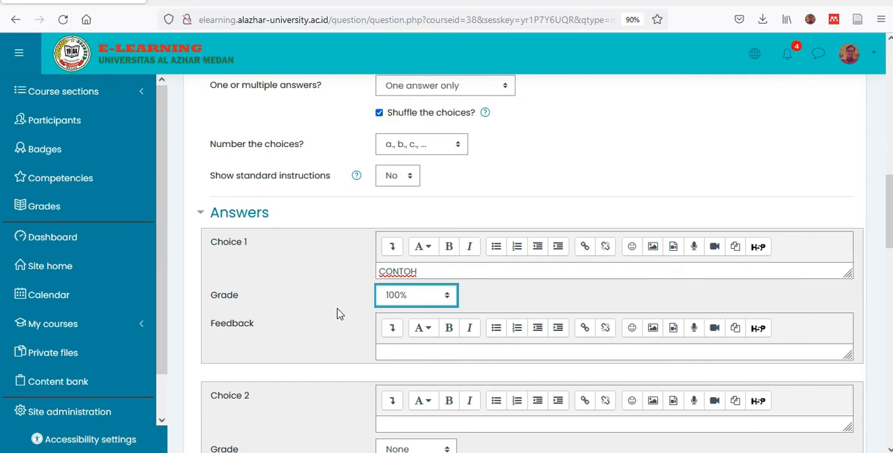
# - Fill in DASD as the answer text for both choice 2 and choice 3
pyautogui.scroll(-3, 338, 313)
pyautogui.click(395, 299)
pyautogui.write('DASD')
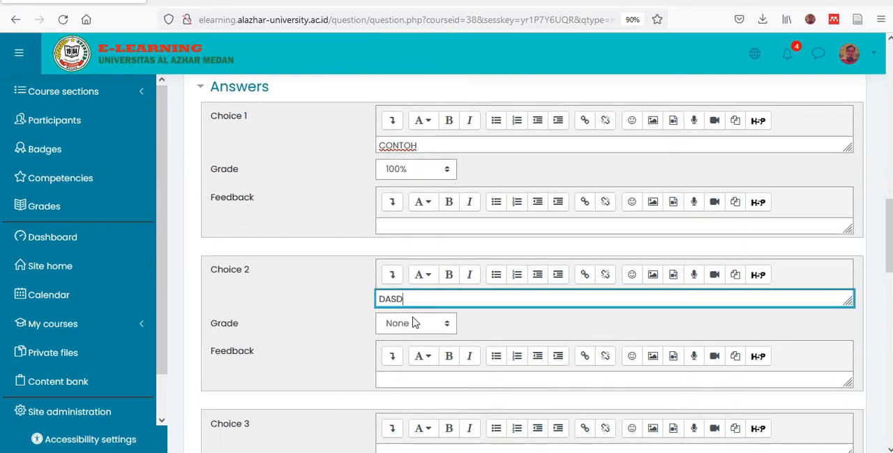
pyautogui.scroll(-4, 416, 321)
pyautogui.click(403, 324)
pyautogui.write('DASD')
pyautogui.press('Return')
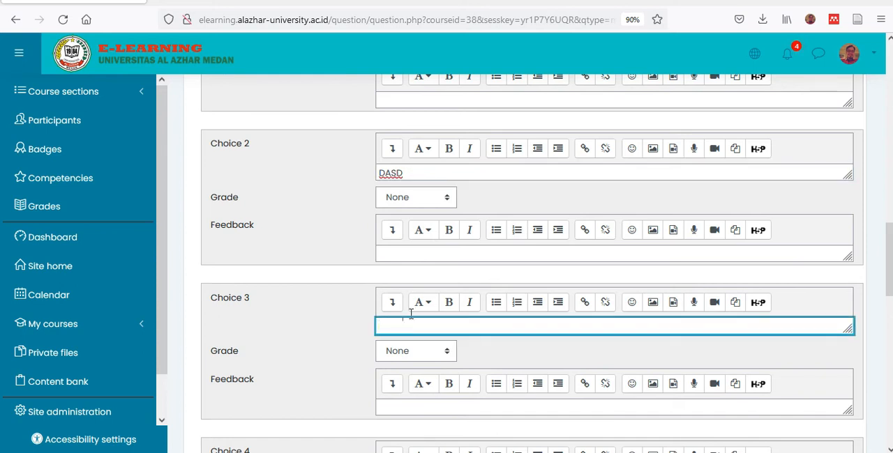
pyautogui.press('BackSpace')
# - Enter DASDAS as choice 4 and DASDA as choice 5, and save the question to the question bank
pyautogui.scroll(-5, 767, 347)
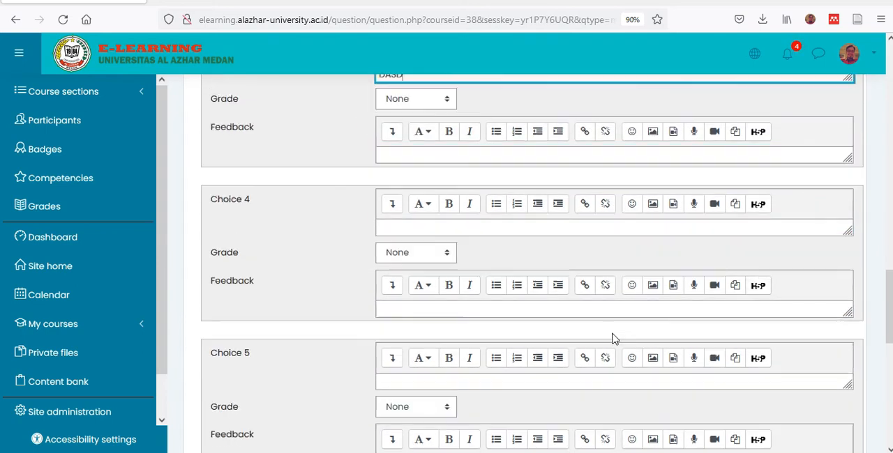
pyautogui.click(414, 225)
pyautogui.write('DASDAS')
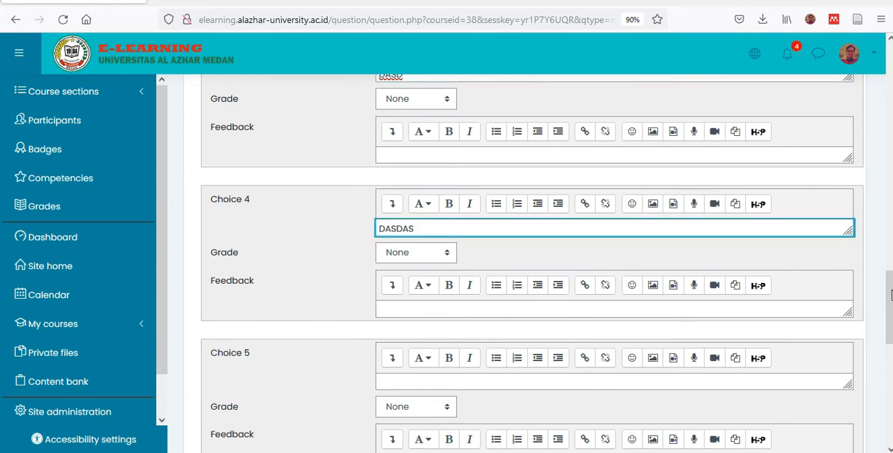
pyautogui.scroll(-3, 883, 320)
pyautogui.click(456, 298)
pyautogui.write('DASDA')
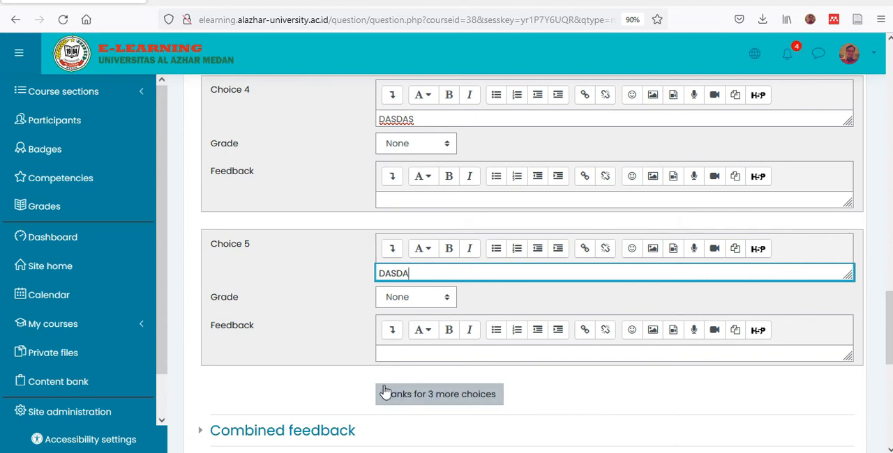
pyautogui.scroll(-3, 472, 381)
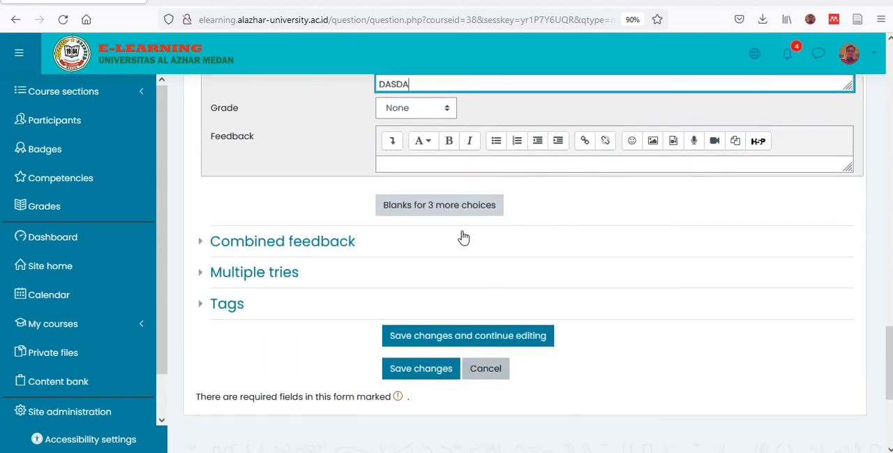
pyautogui.click(415, 368)
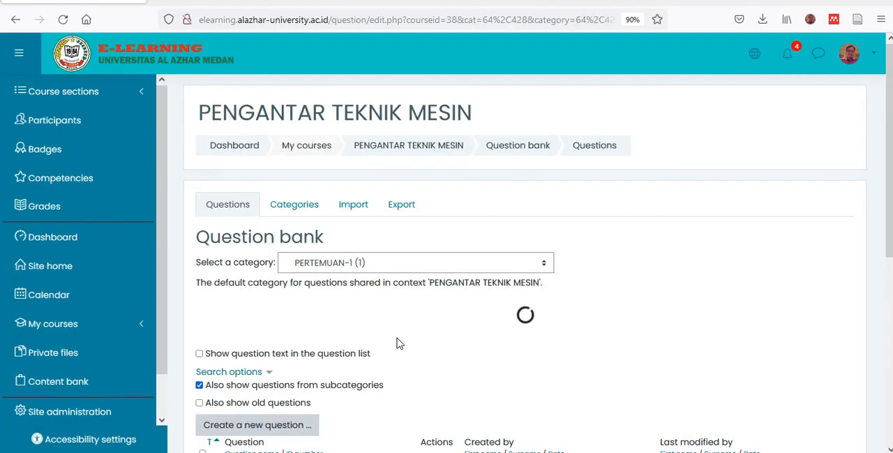
# - Start a new True/False question in the PERTEMUAN-1 category
pyautogui.scroll(-3, 410, 331)
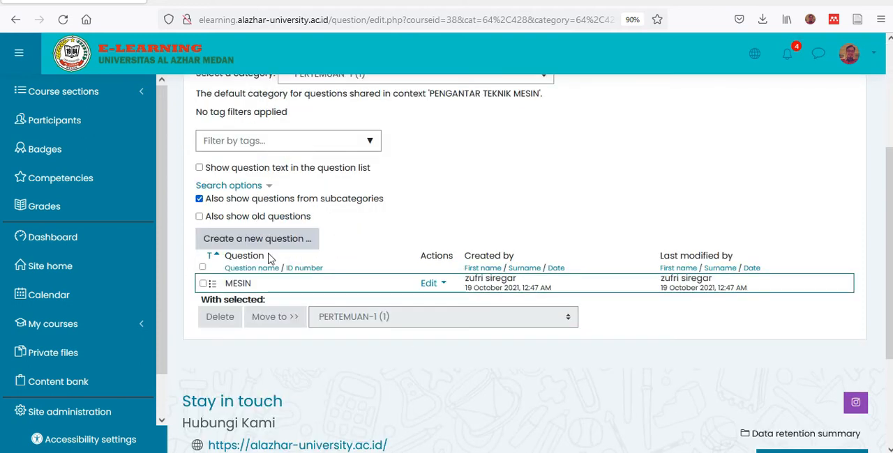
pyautogui.scroll(2, 293, 201)
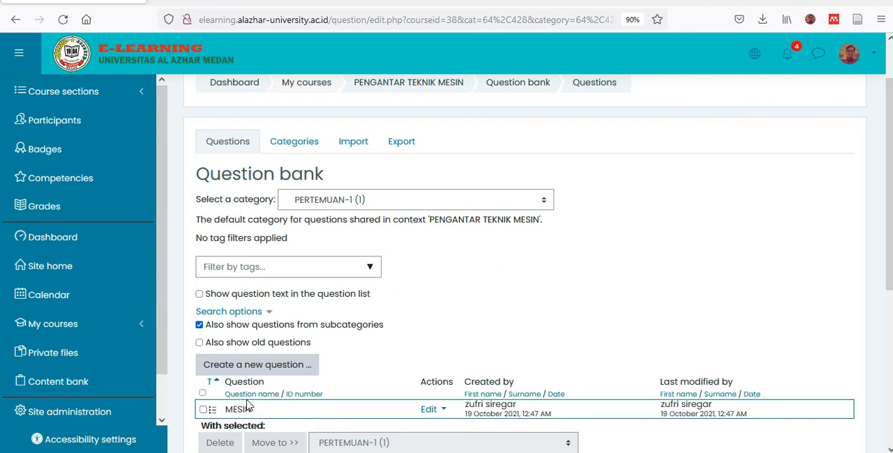
pyautogui.scroll(-1, 441, 322)
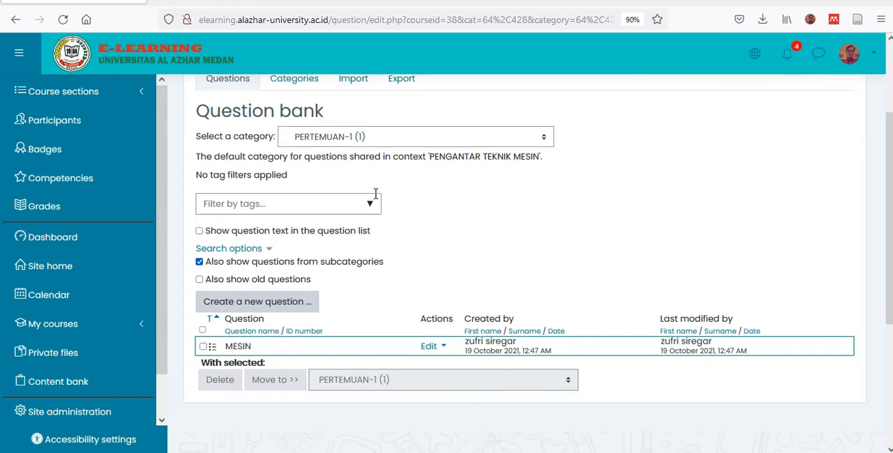
pyautogui.click(258, 307)
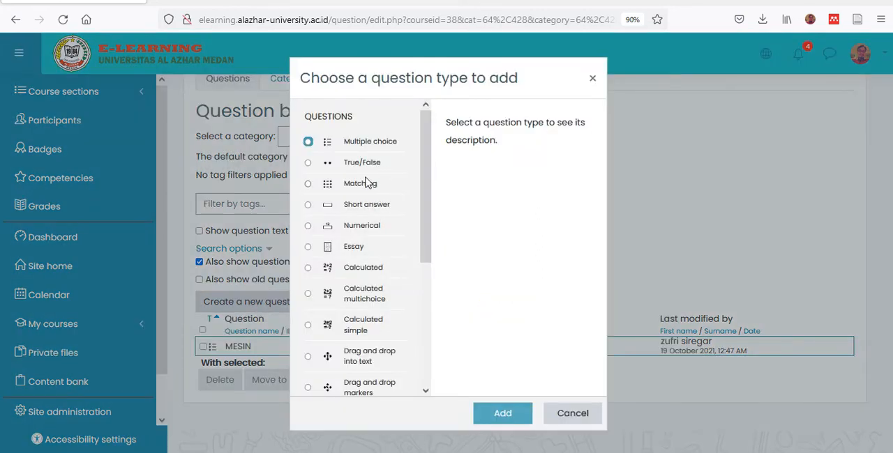
pyautogui.click(354, 171)
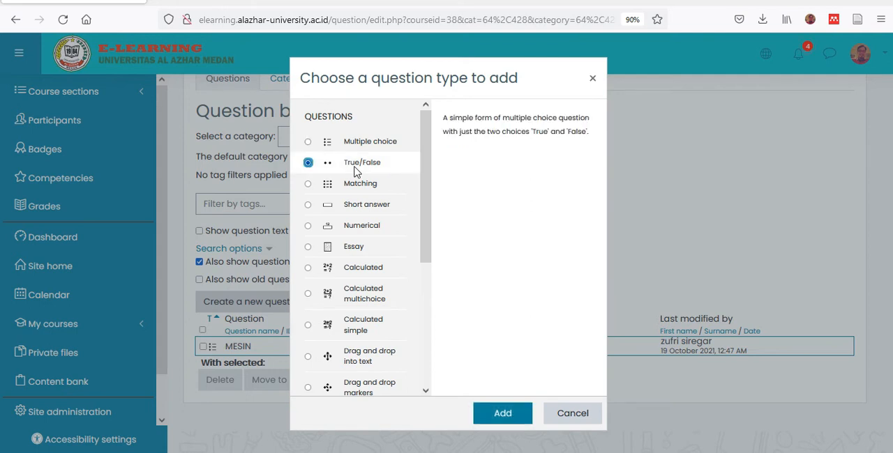
pyautogui.click(503, 415)
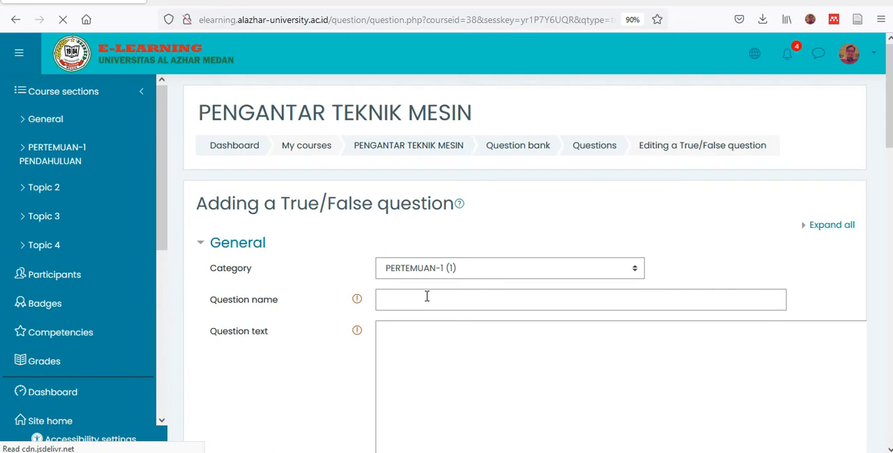
# - Name the True/False question FLUIDA and enter "DASDASDA.." as its question text
pyautogui.click(426, 298)
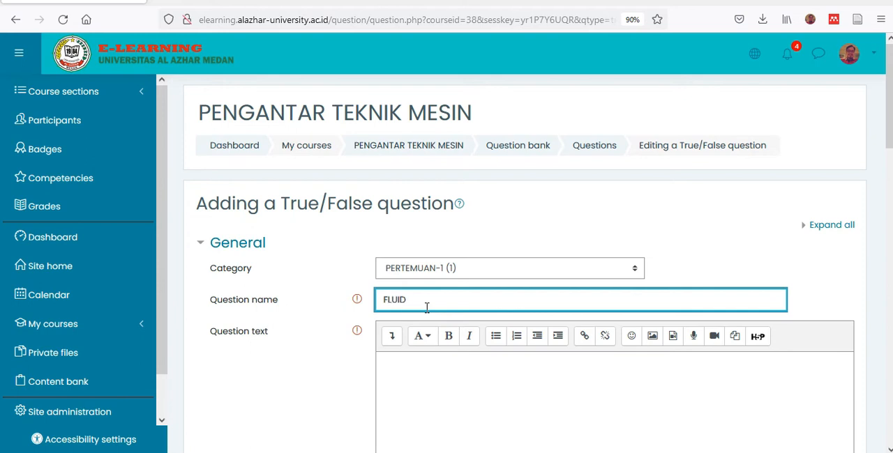
pyautogui.scroll(-3, 427, 308)
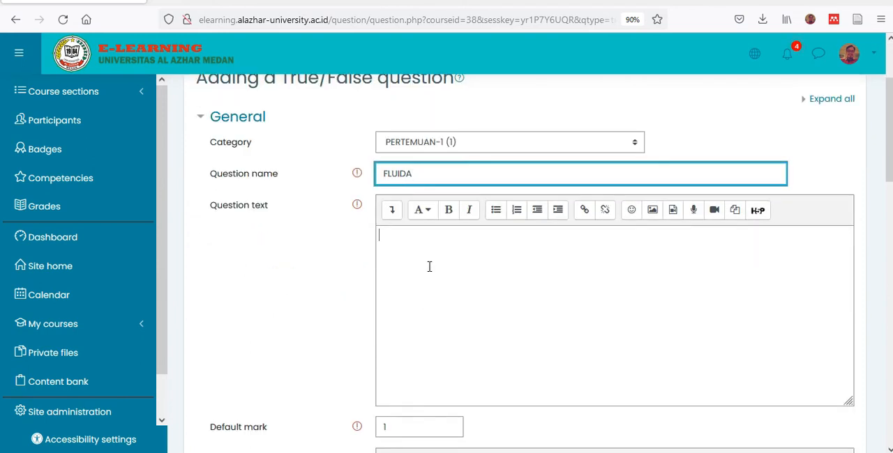
pyautogui.click(429, 267)
pyautogui.write('DASDASDA')
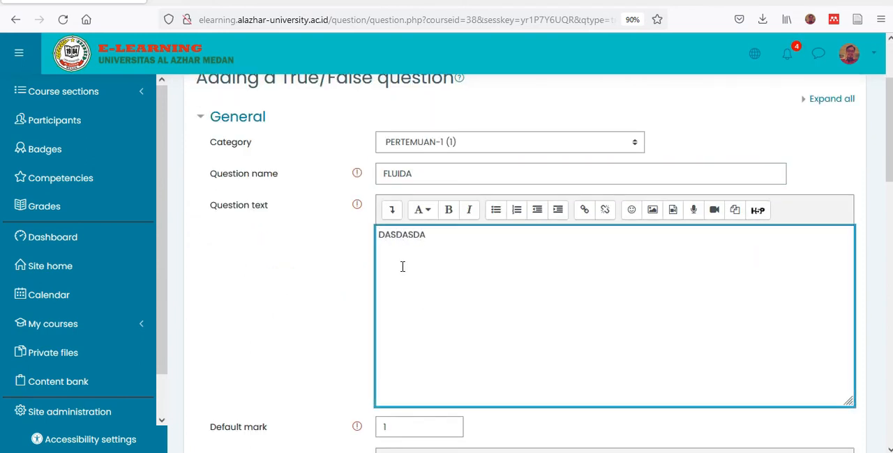
pyautogui.write('..')
# - Enter DSADASDA as the feedback for the response 'False' of the True/False question
pyautogui.scroll(-4, 432, 259)
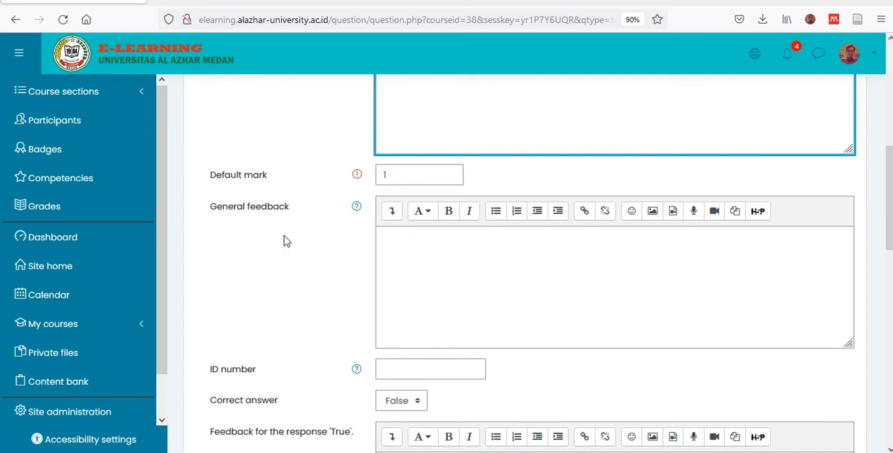
pyautogui.scroll(-2, 420, 312)
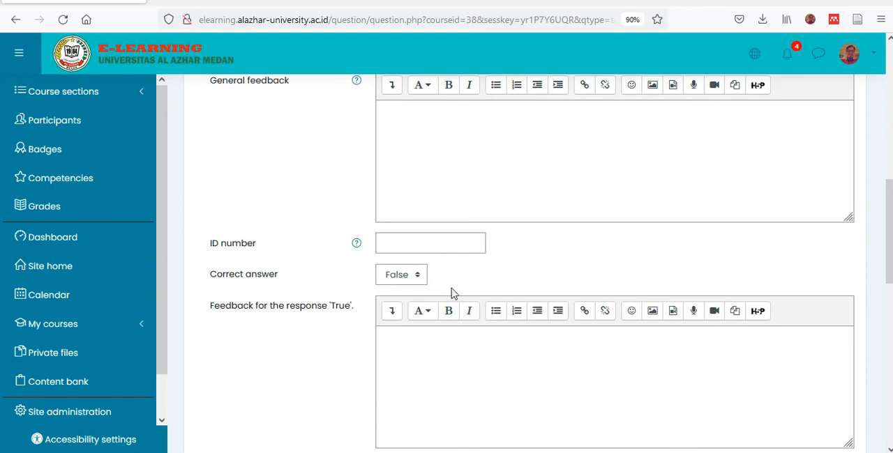
pyautogui.scroll(-2, 458, 293)
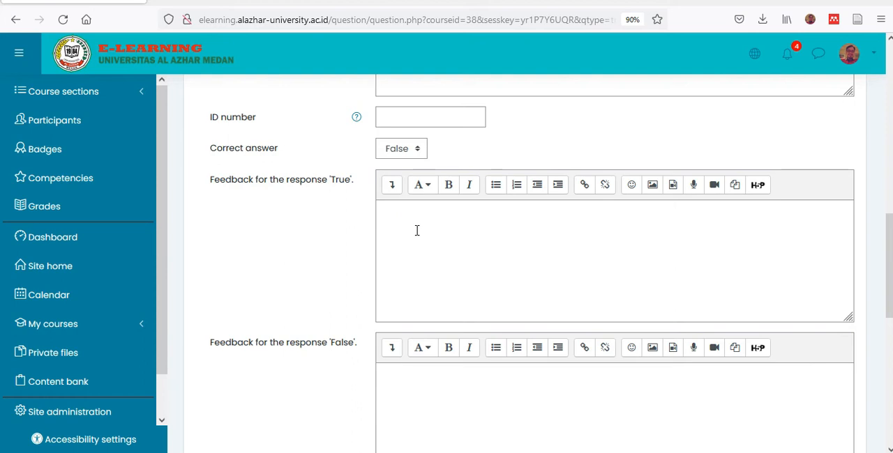
pyautogui.scroll(-1, 416, 230)
pyautogui.click(401, 320)
pyautogui.write('DSADASDAS')
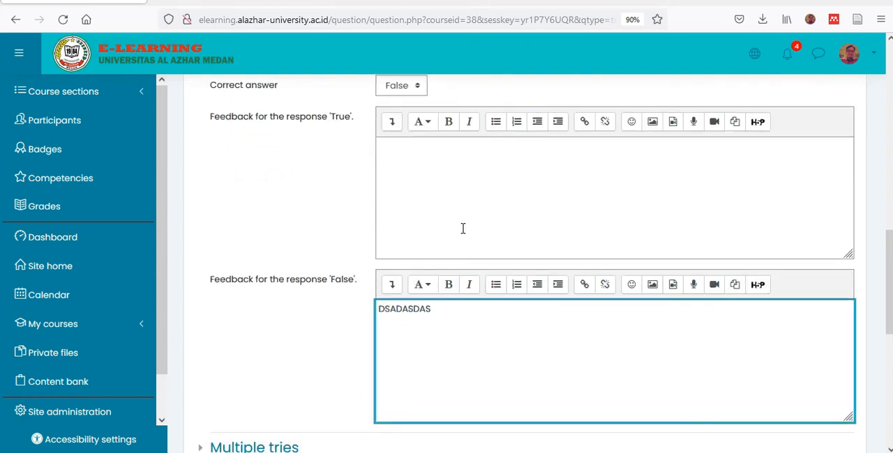
# - Check the True/False question's entries and save the FLUIDA question to the question bank
pyautogui.scroll(6, 463, 228)
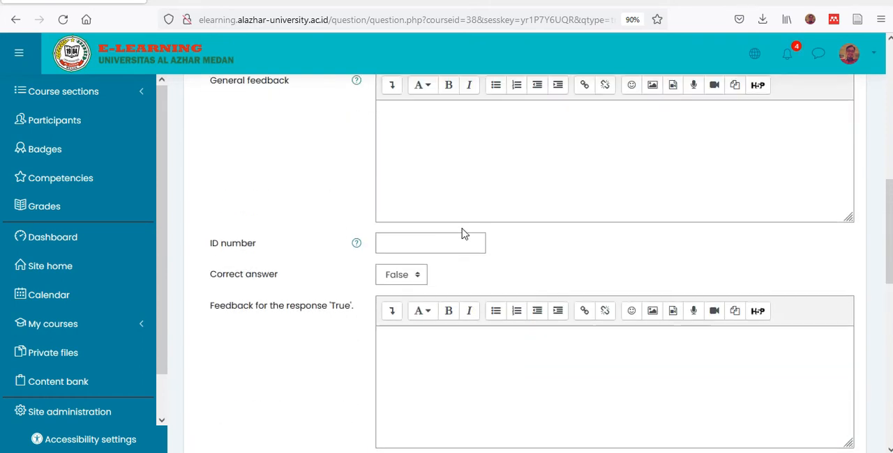
pyautogui.scroll(1, 457, 231)
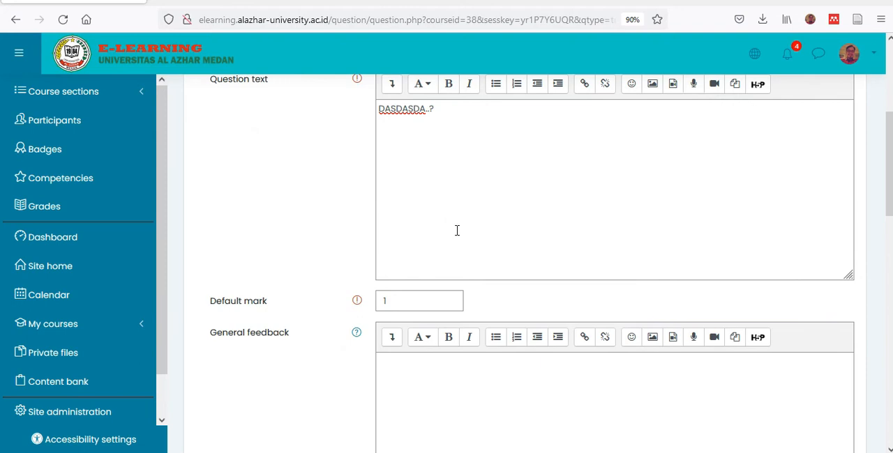
pyautogui.scroll(-3, 456, 230)
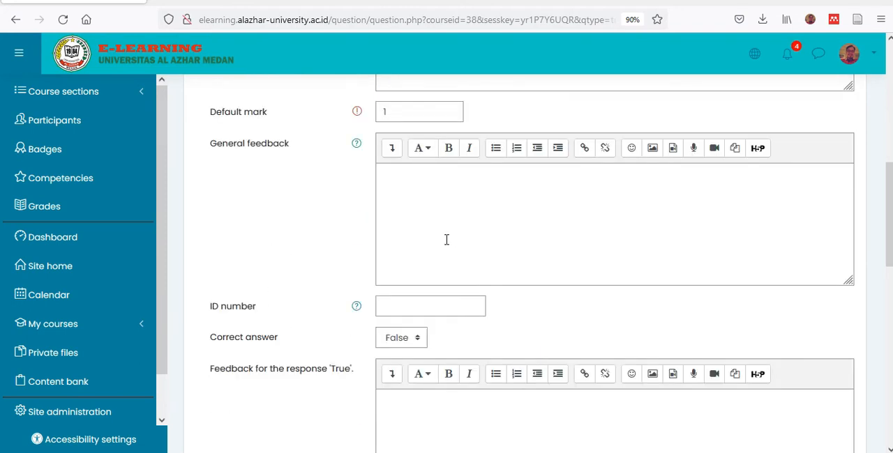
pyautogui.scroll(2, 454, 247)
pyautogui.scroll(-5, 463, 224)
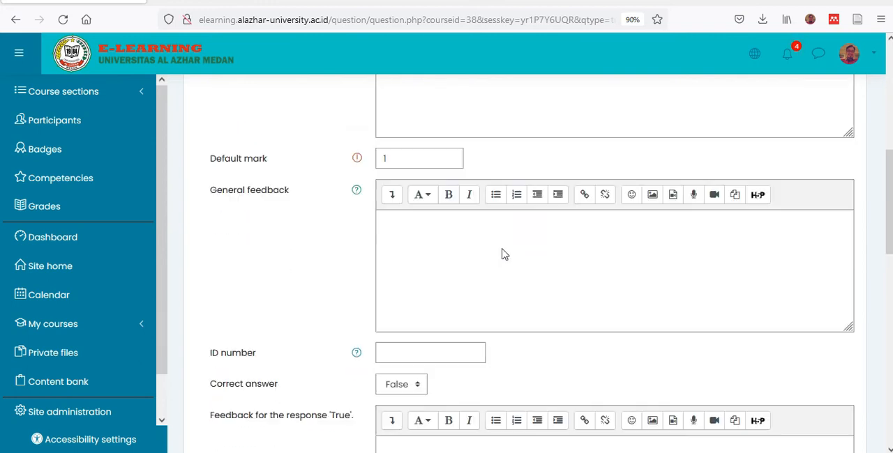
pyautogui.scroll(-3, 502, 249)
pyautogui.click(412, 421)
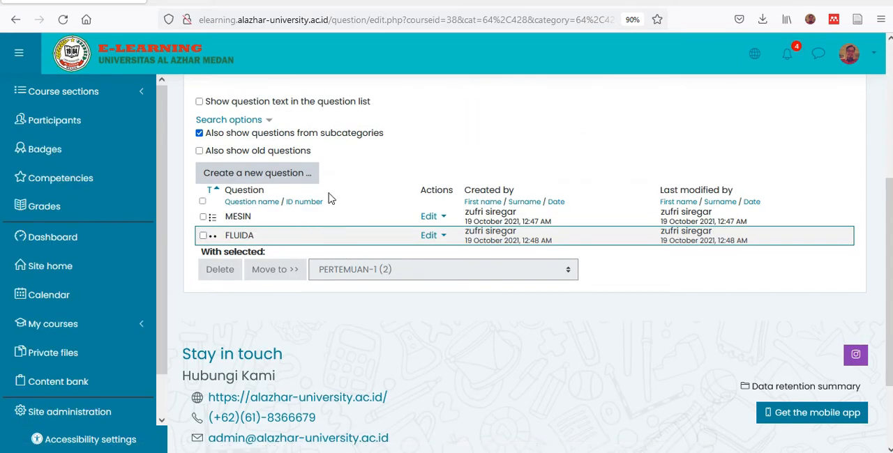
# - Return to the PENGANTAR TEKNIK MESIN course page and start adding a Quiz to the PERTEMUAN-1 PENDAHULUAN section
pyautogui.scroll(1, 360, 220)
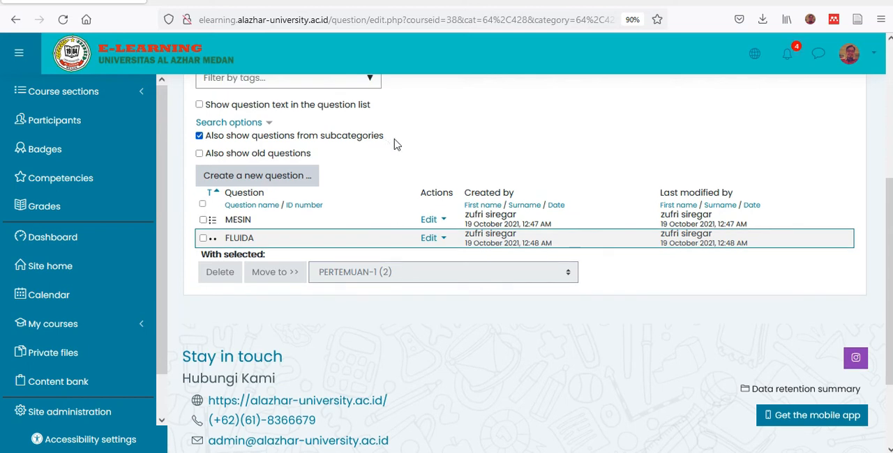
pyautogui.scroll(5, 420, 152)
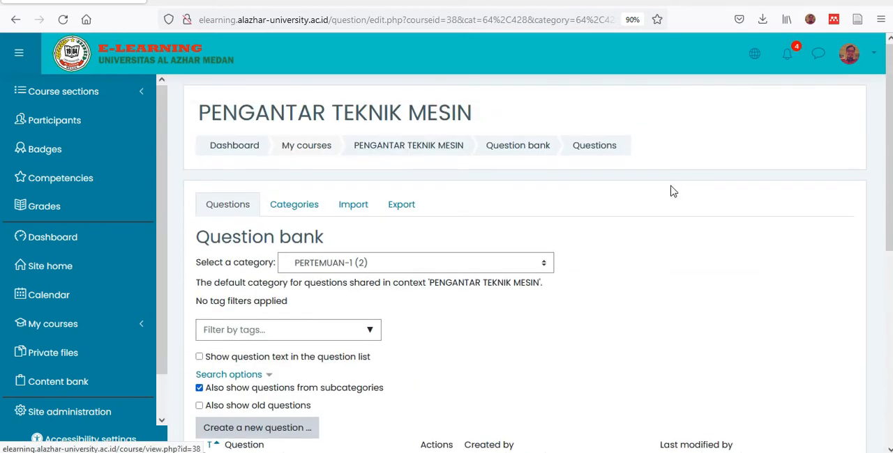
pyautogui.click(397, 159)
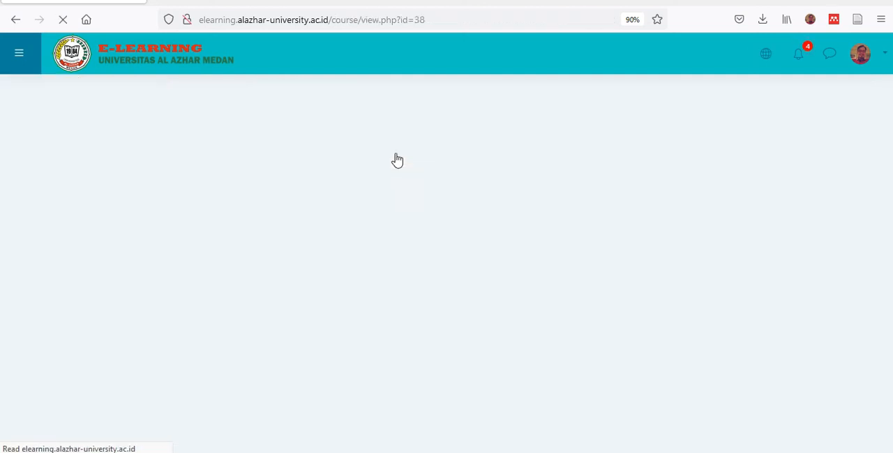
pyautogui.scroll(-8, 520, 261)
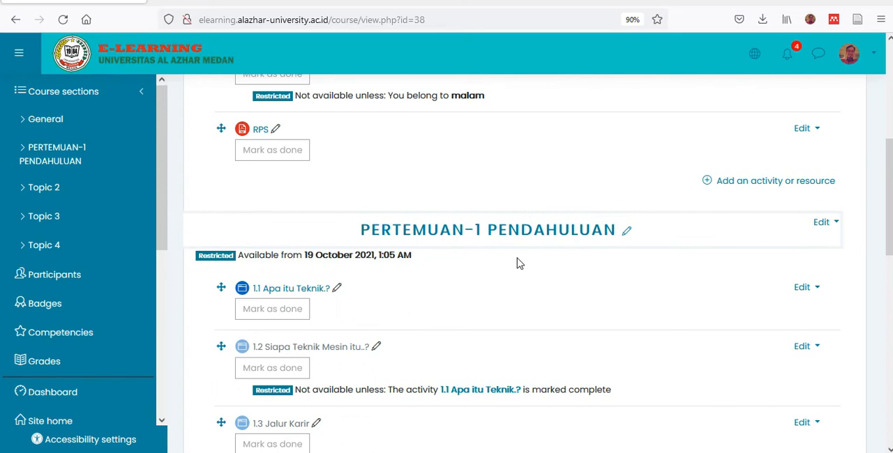
pyautogui.scroll(2, 516, 263)
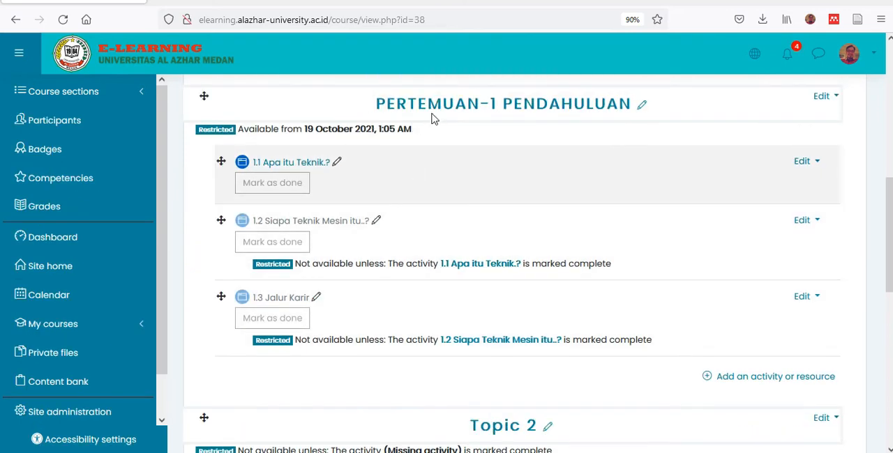
pyautogui.click(708, 380)
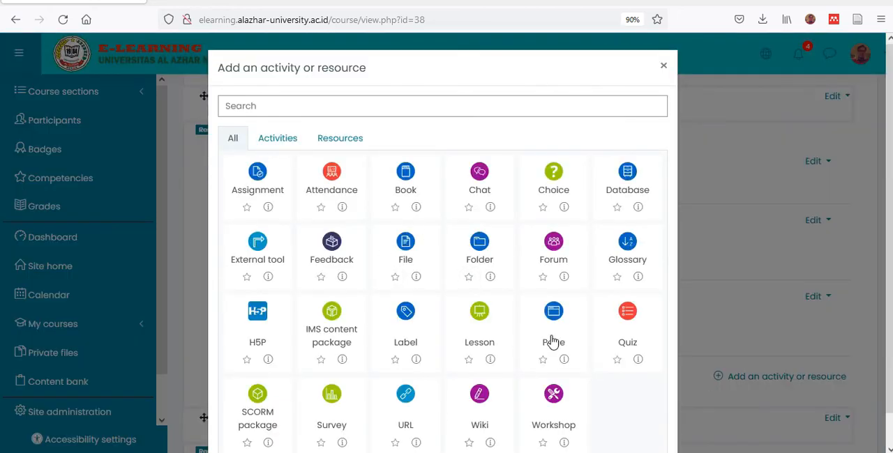
pyautogui.click(626, 329)
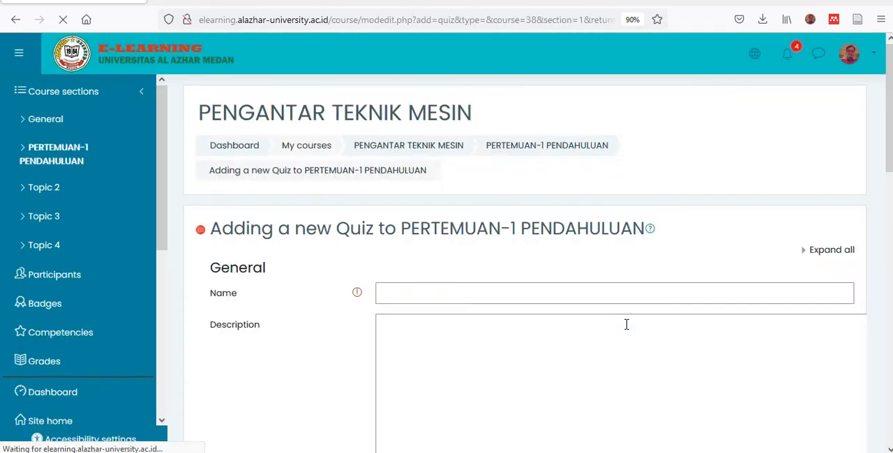
# - Name the new quiz PRE-TEST
pyautogui.click(449, 297)
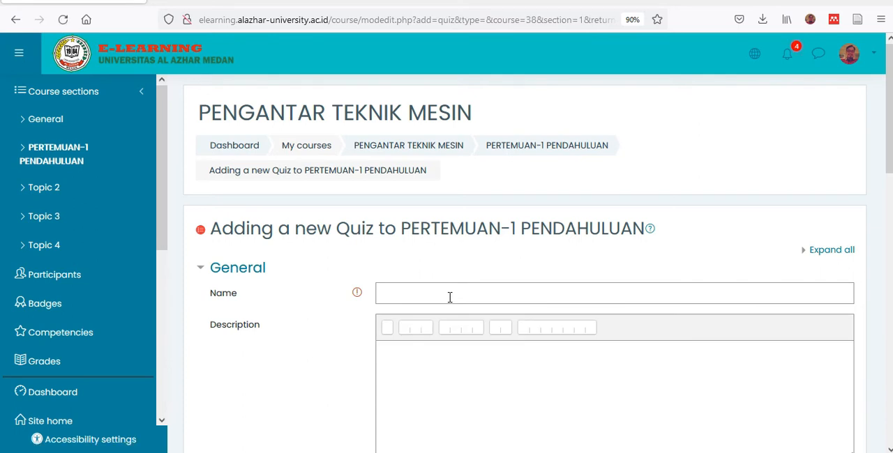
pyautogui.click(450, 297)
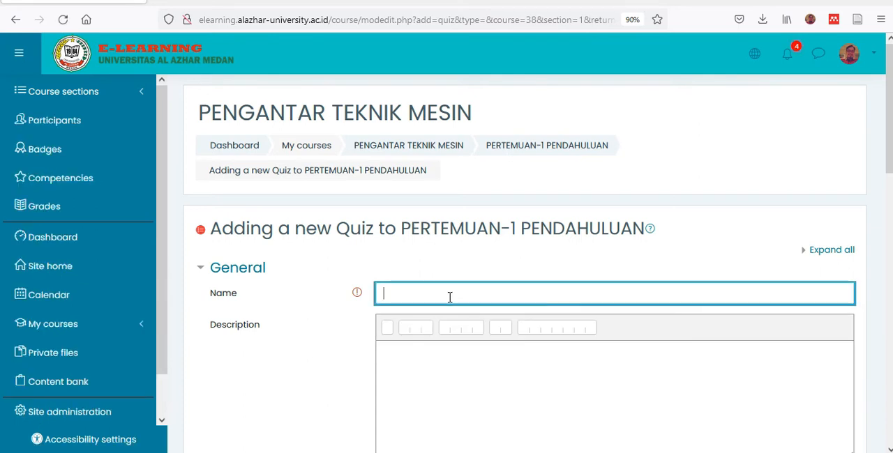
pyautogui.write('PRE-TEST')
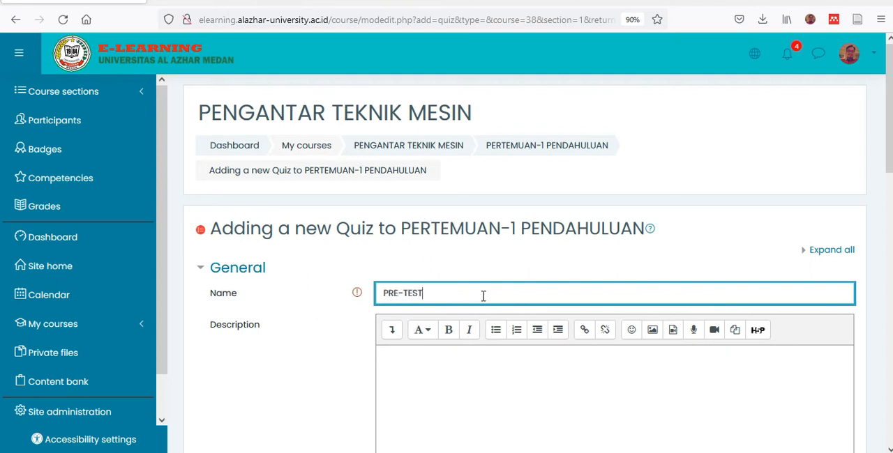
pyautogui.scroll(-4, 483, 296)
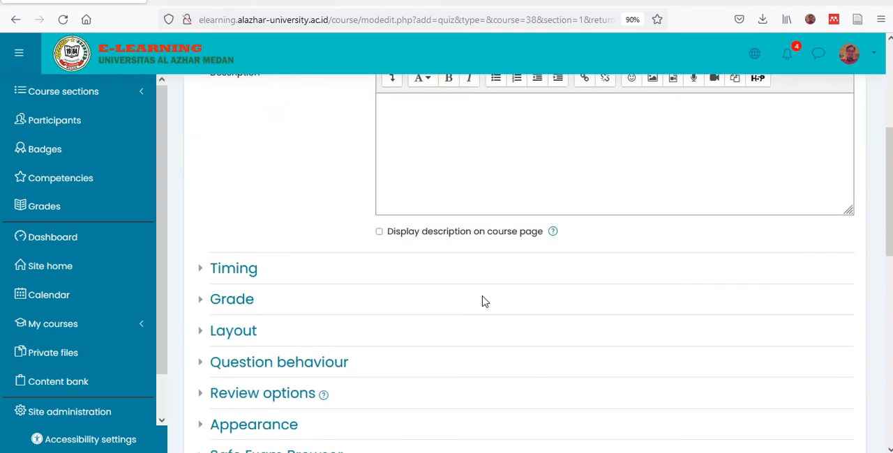
pyautogui.scroll(3, 483, 300)
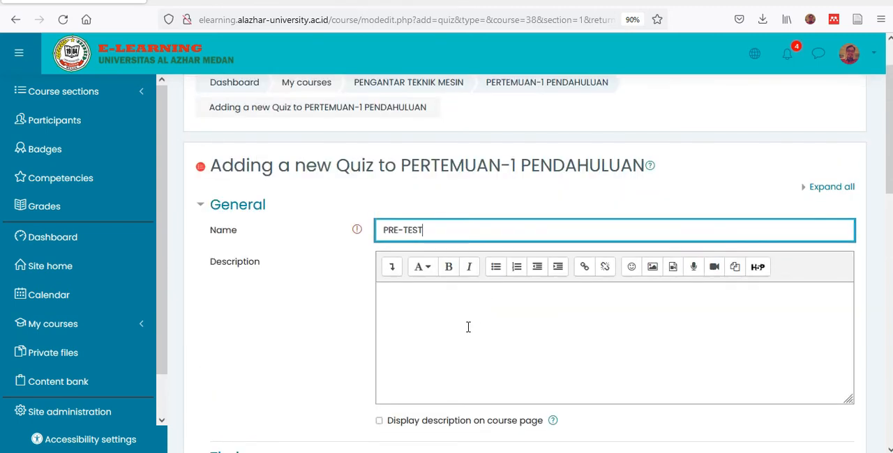
pyautogui.scroll(-1, 461, 319)
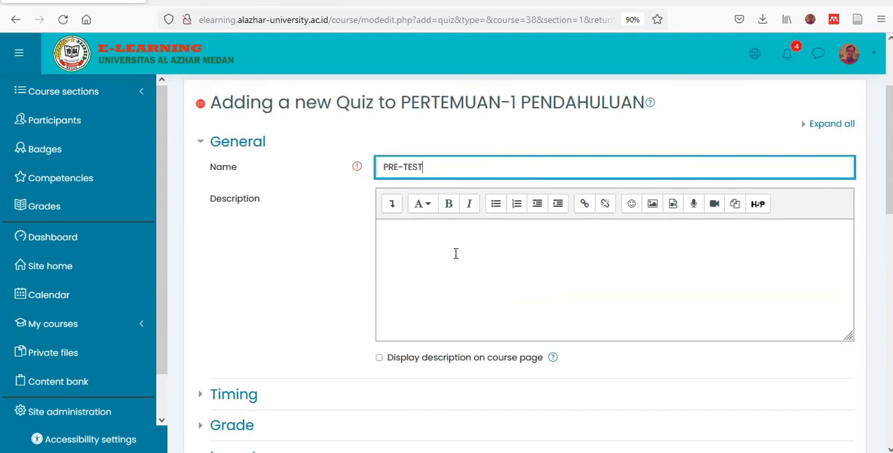
# - Look over the quiz's timing settings and set its grading method to Last attempt
pyautogui.scroll(-2, 457, 253)
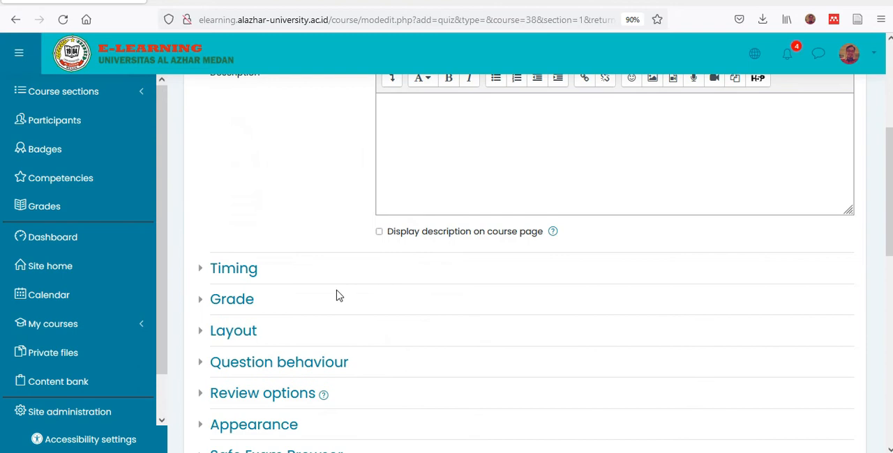
pyautogui.scroll(-1, 254, 275)
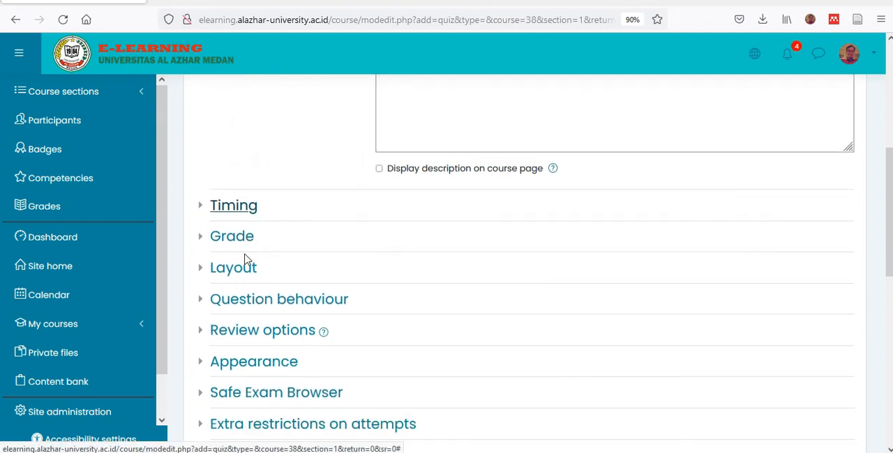
pyautogui.click(205, 209)
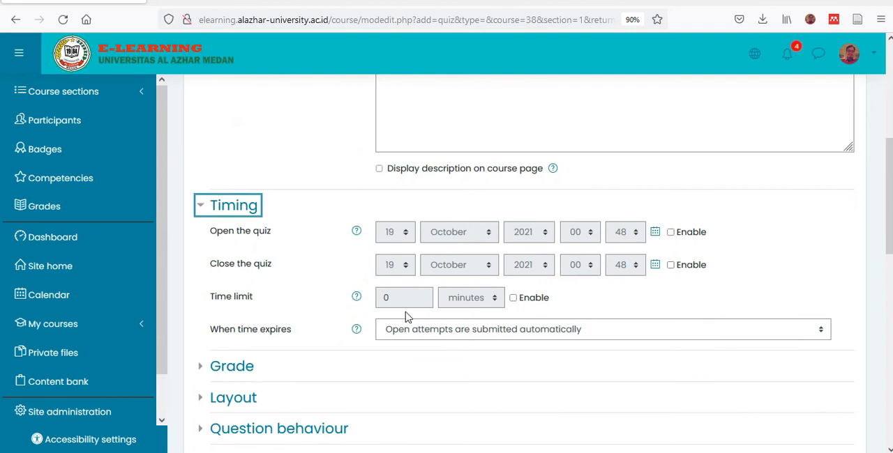
pyautogui.scroll(-3, 311, 302)
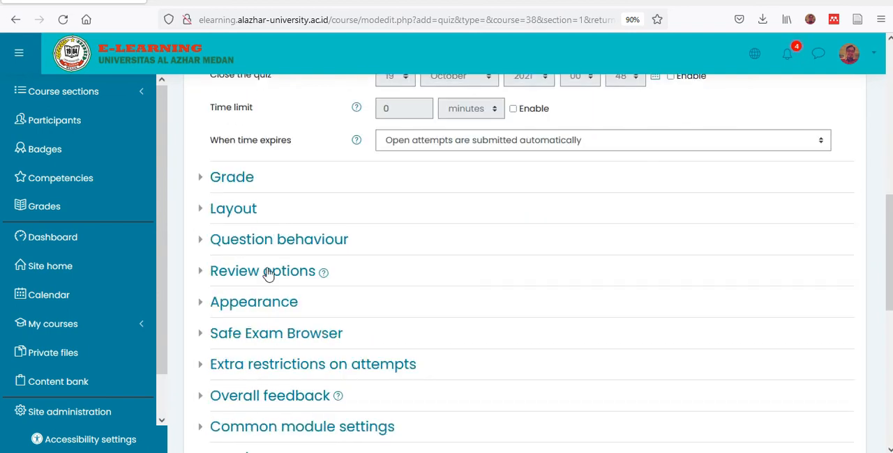
pyautogui.click(202, 184)
pyautogui.click(203, 184)
pyautogui.click(202, 184)
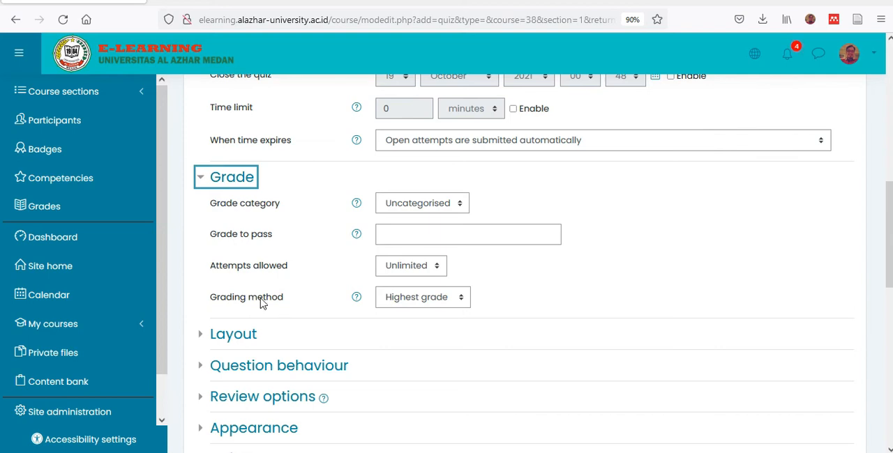
pyautogui.click(408, 305)
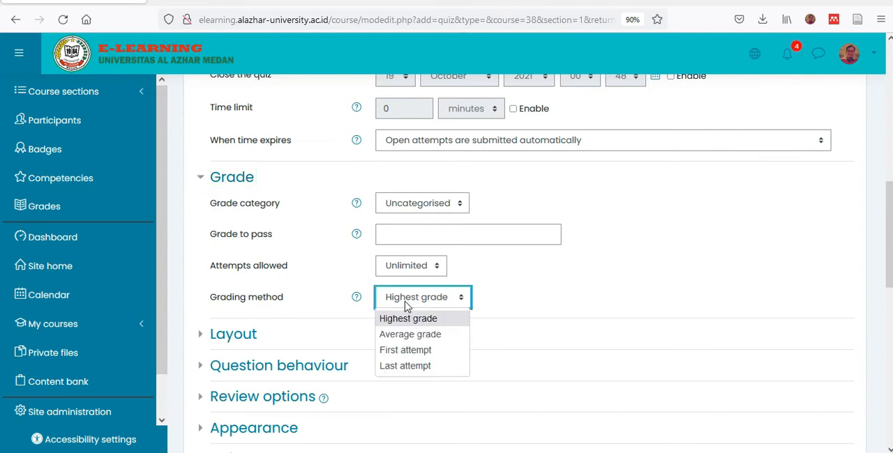
pyautogui.click(423, 368)
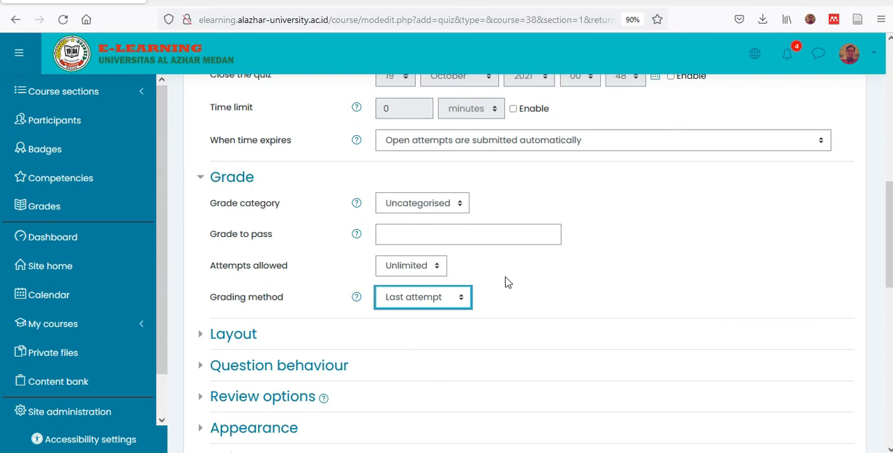
# - In the review options for immediately after the attempt, turn off Whether correct, Specific feedback, General feedback and Right answer
pyautogui.scroll(-3, 512, 271)
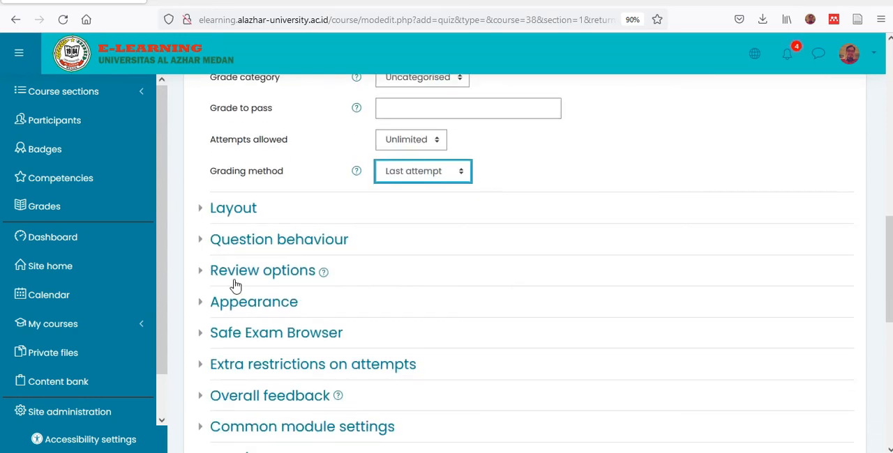
pyautogui.click(203, 277)
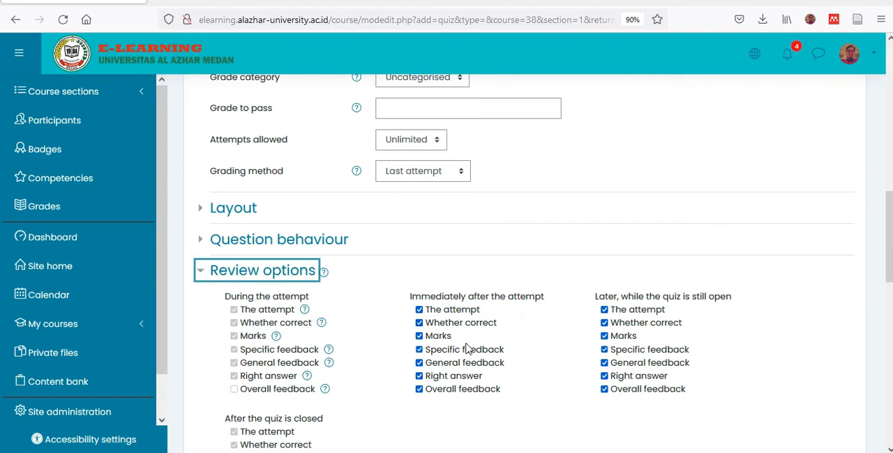
pyautogui.scroll(-3, 457, 331)
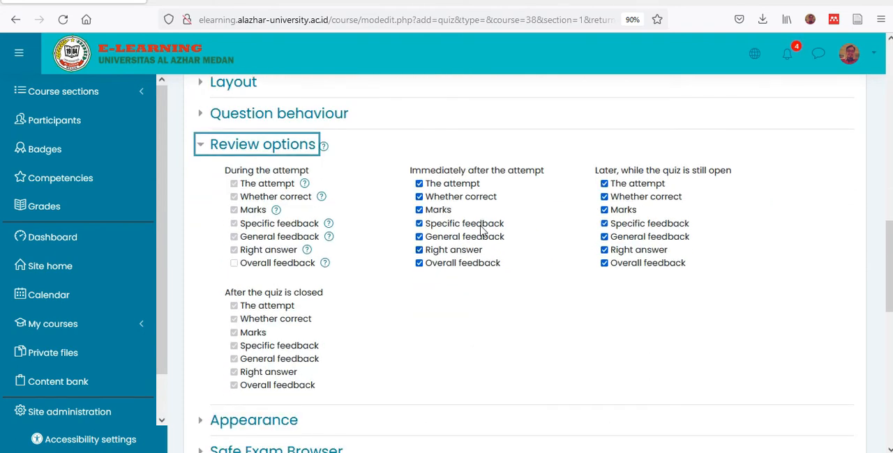
pyautogui.click(420, 198)
pyautogui.click(419, 224)
pyautogui.click(419, 236)
pyautogui.click(419, 250)
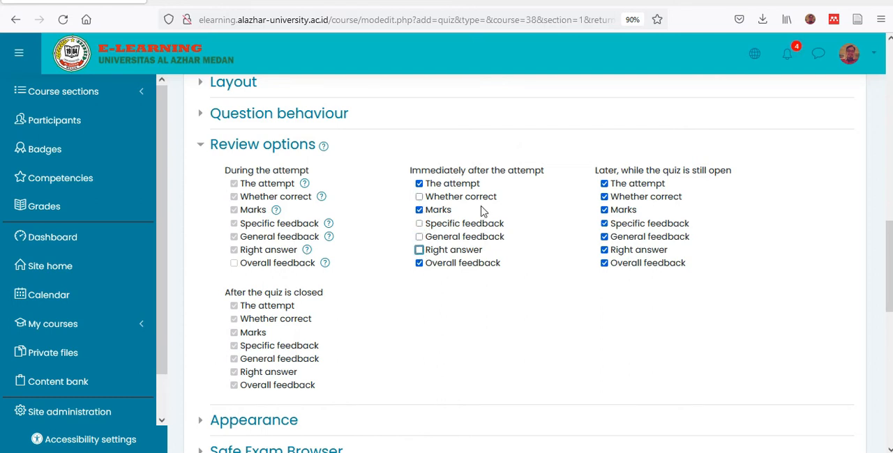
# - In the review options for later while the quiz is open, turn off Whether correct, Marks, Specific feedback, General feedback and Right answer
pyautogui.click(604, 197)
pyautogui.click(604, 210)
pyautogui.click(604, 223)
pyautogui.click(604, 238)
pyautogui.click(605, 251)
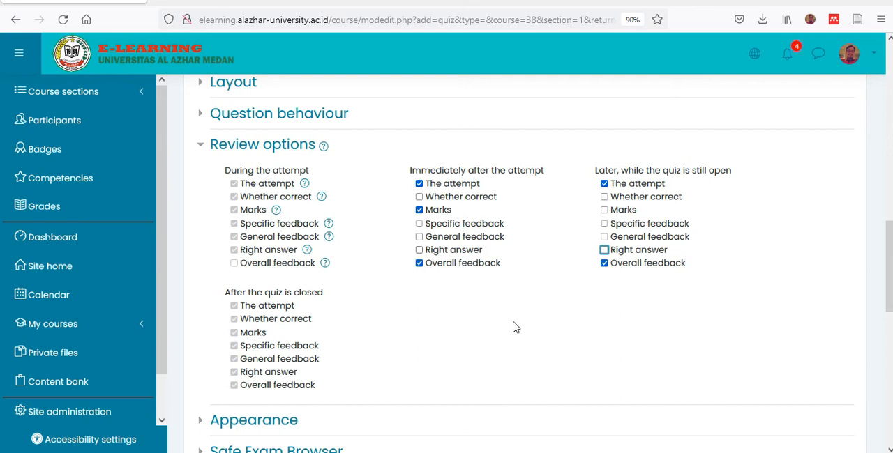
# - Save the quiz, returning to the course page, and move PRE-TEST above the page 1.1 Apa itu Teknik.?
pyautogui.scroll(-5, 465, 358)
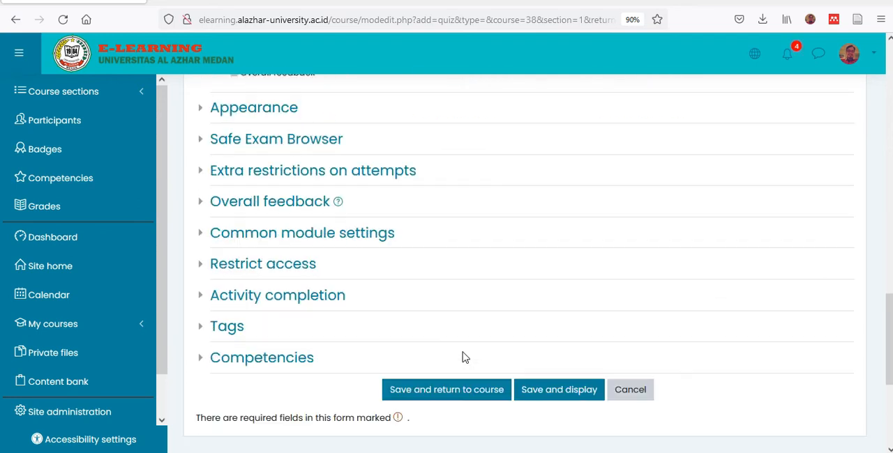
pyautogui.scroll(2, 466, 358)
pyautogui.scroll(-2, 466, 358)
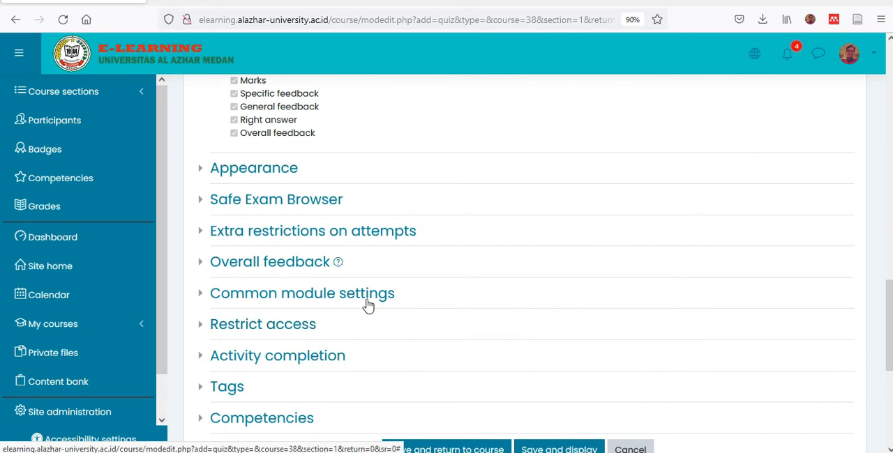
pyautogui.scroll(-2, 523, 294)
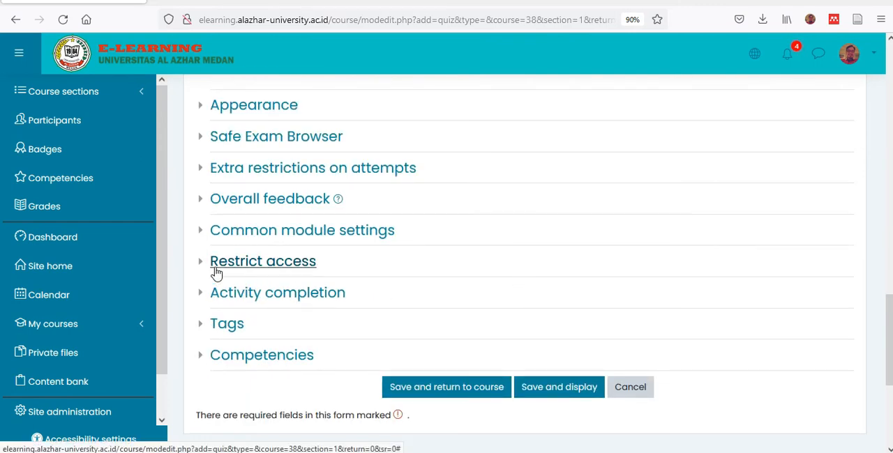
pyautogui.click(450, 389)
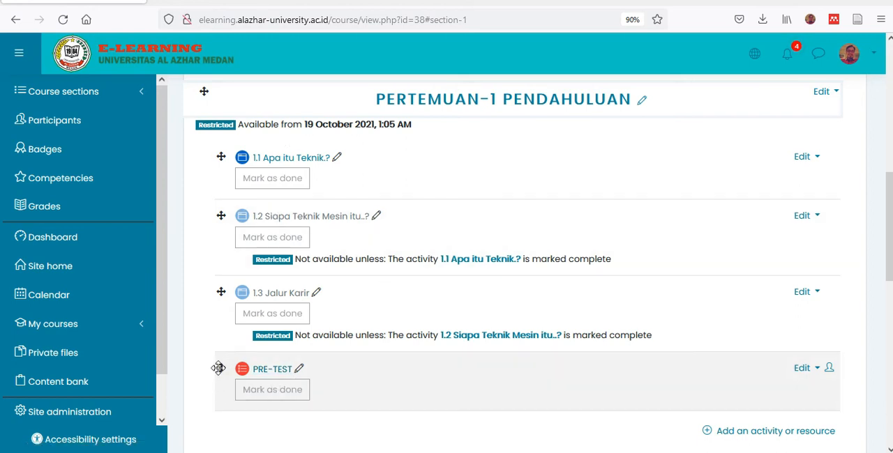
pyautogui.moveTo(218, 369); pyautogui.dragTo(223, 153)
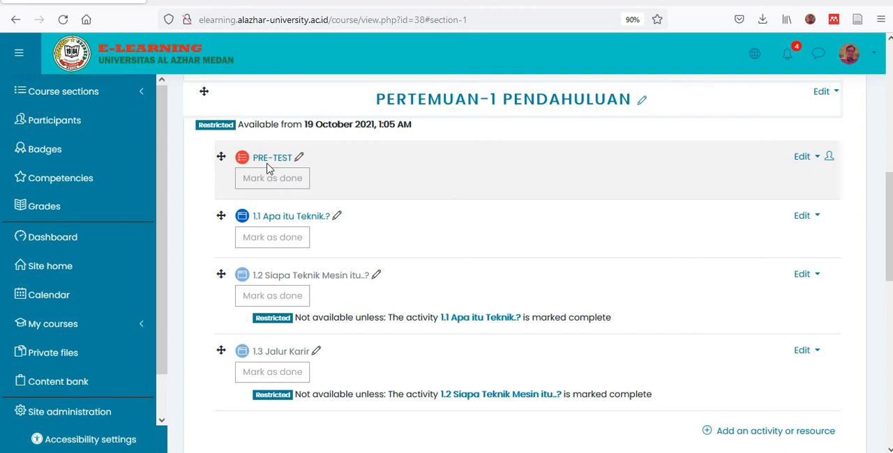
# - Open the PRE-TEST quiz for editing its questions and turn on question shuffling
pyautogui.click(269, 160)
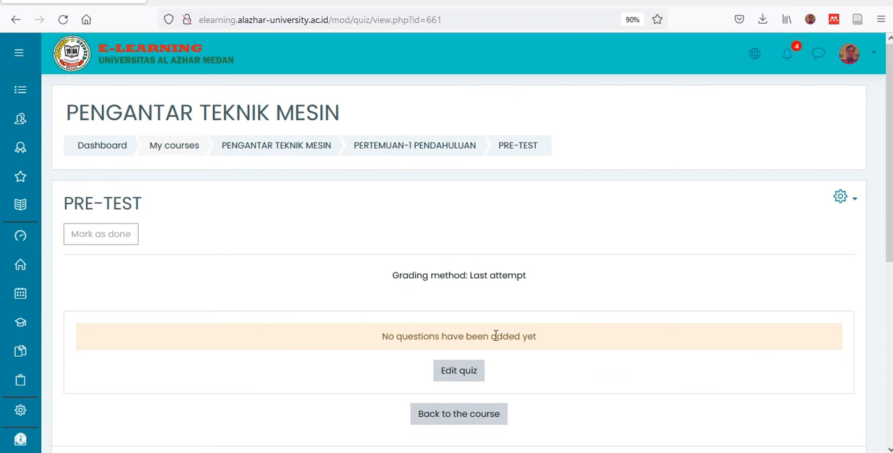
pyautogui.scroll(-1, 624, 311)
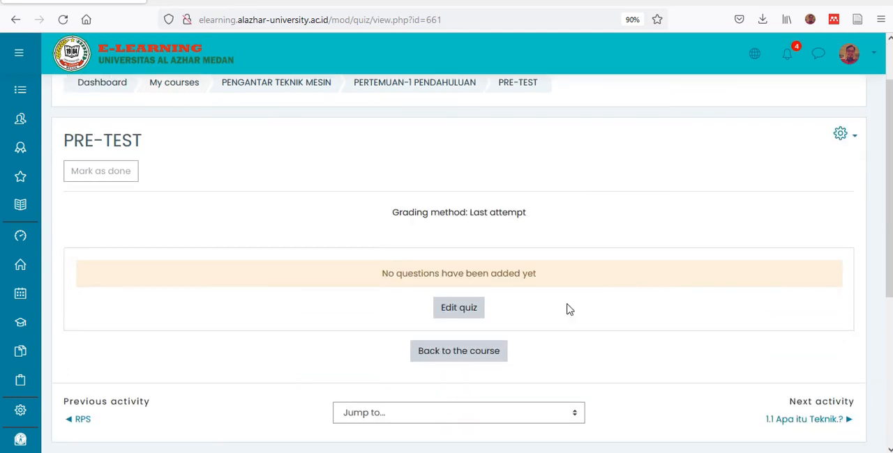
pyautogui.click(841, 138)
pyautogui.press('Escape')
pyautogui.click(459, 320)
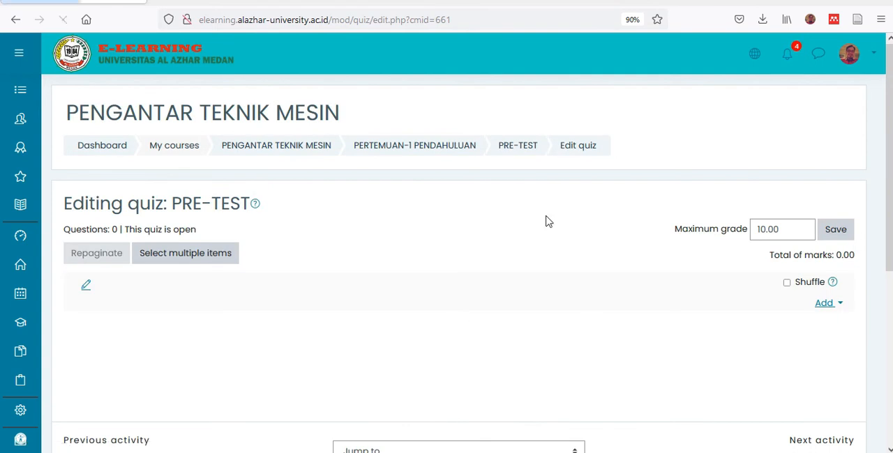
pyautogui.scroll(-2, 770, 213)
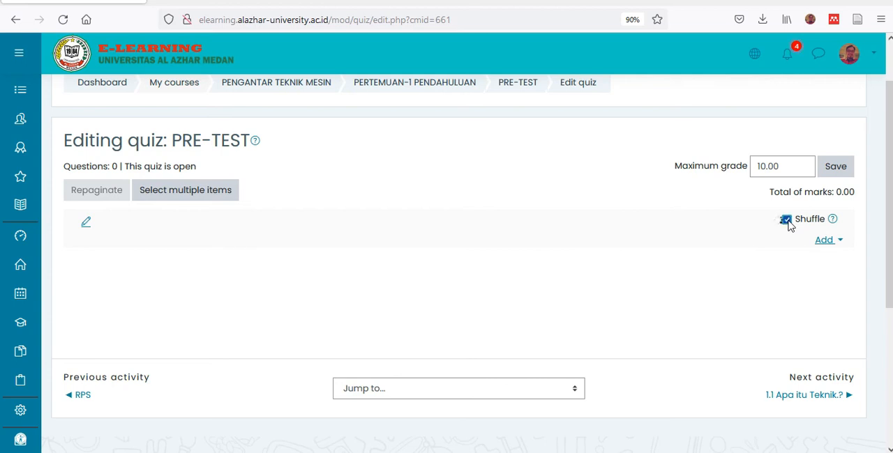
# - Add both PERTEMUAN-1 questions, MESIN and FLUIDA, from the question bank to the PRE-TEST quiz
pyautogui.click(840, 242)
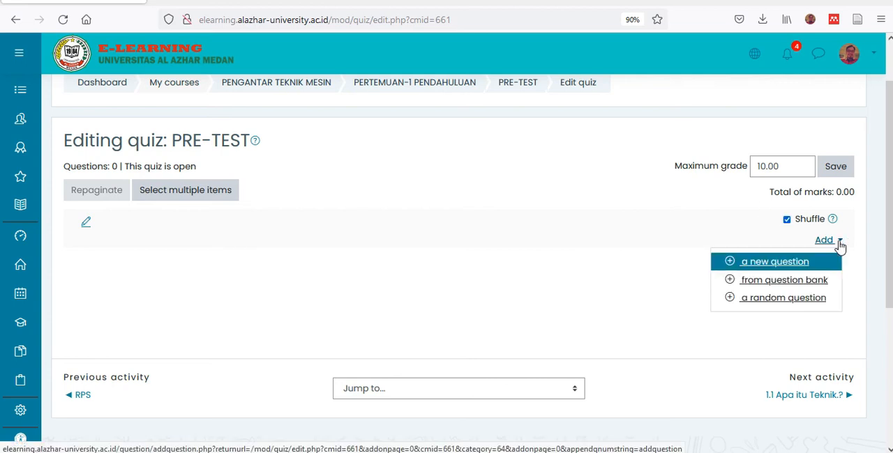
pyautogui.click(770, 287)
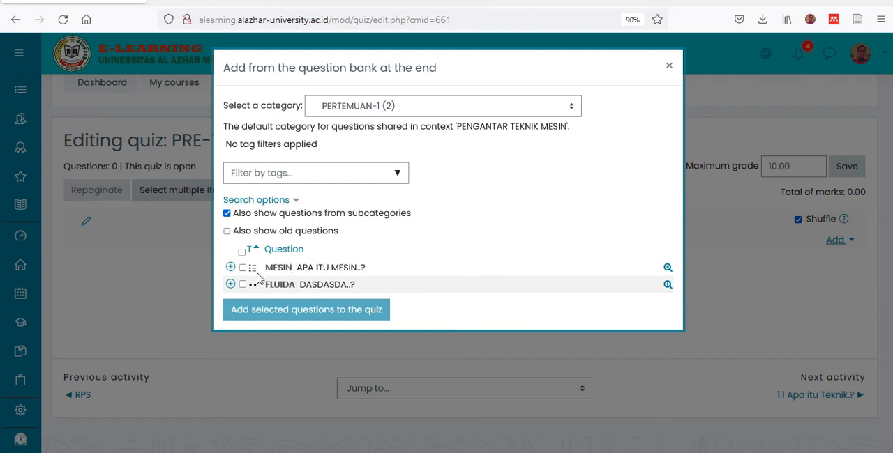
pyautogui.click(244, 256)
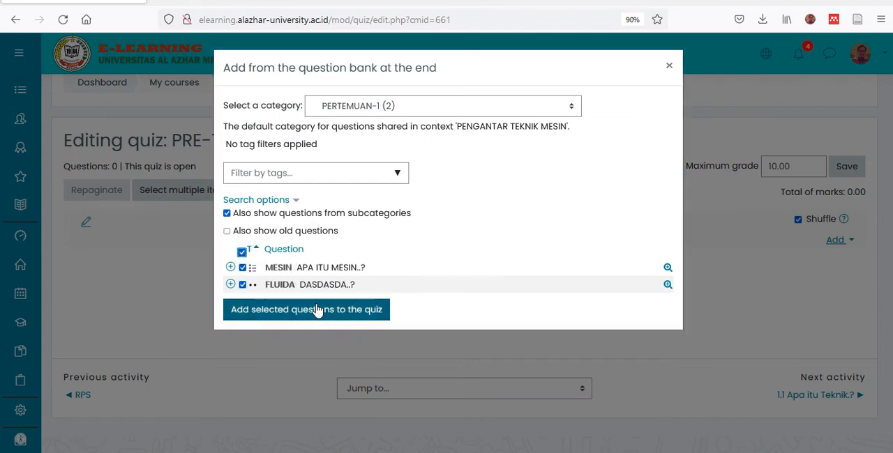
pyautogui.click(317, 310)
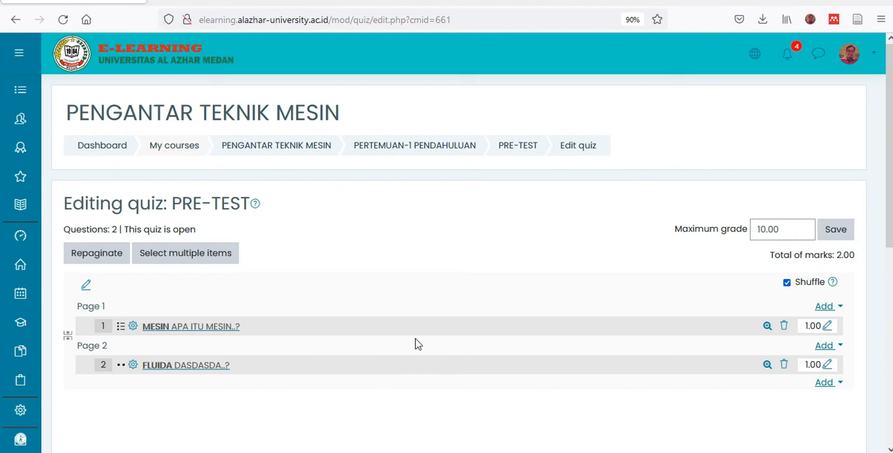
pyautogui.scroll(-3, 642, 261)
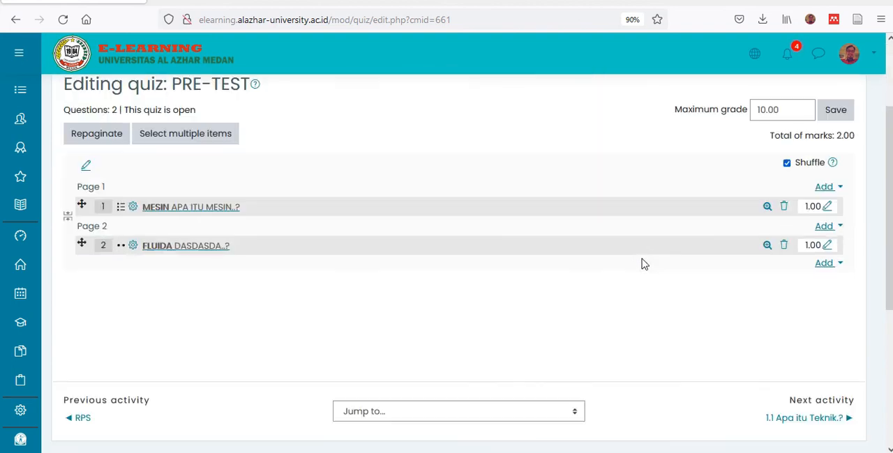
pyautogui.scroll(2, 641, 261)
pyautogui.click(841, 171)
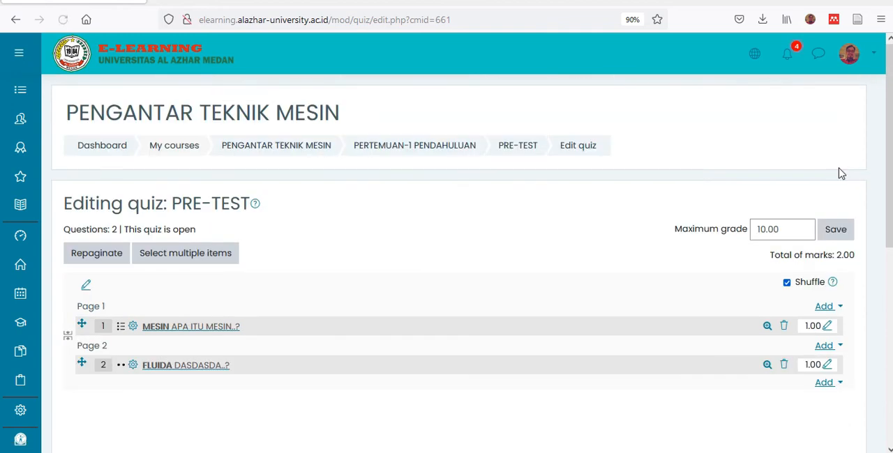
# - Return to the PENGANTAR TEKNIK MESIN course page and open the settings of the page 1.1 Apa itu Teknik.?
pyautogui.click(286, 159)
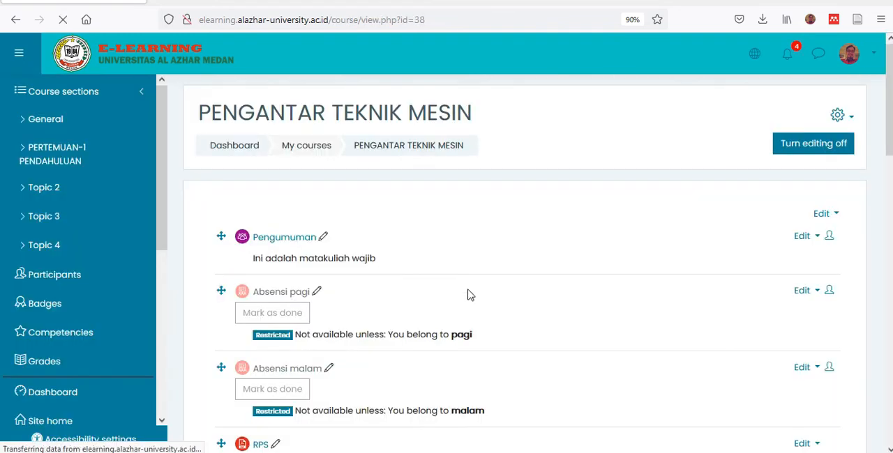
pyautogui.scroll(-4, 464, 275)
pyautogui.scroll(-1, 459, 272)
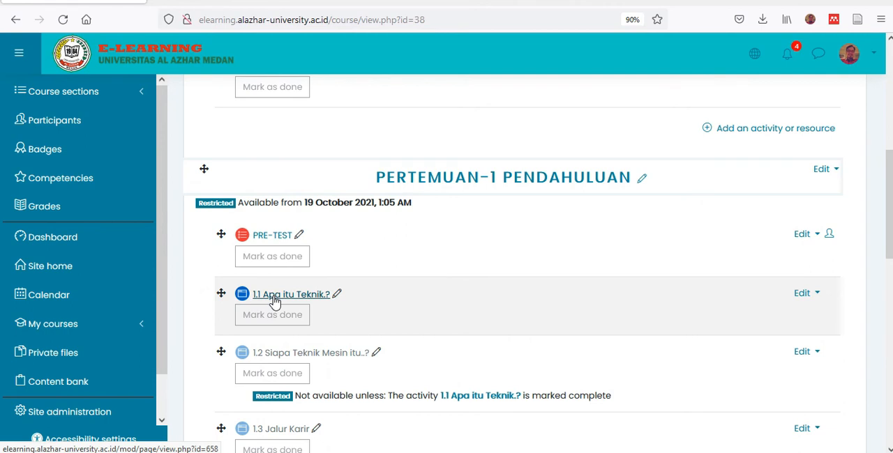
pyautogui.click(804, 297)
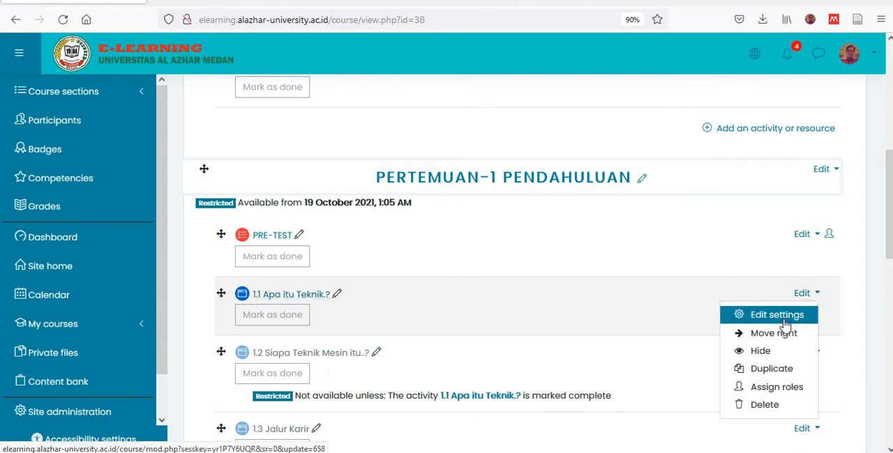
pyautogui.click(776, 320)
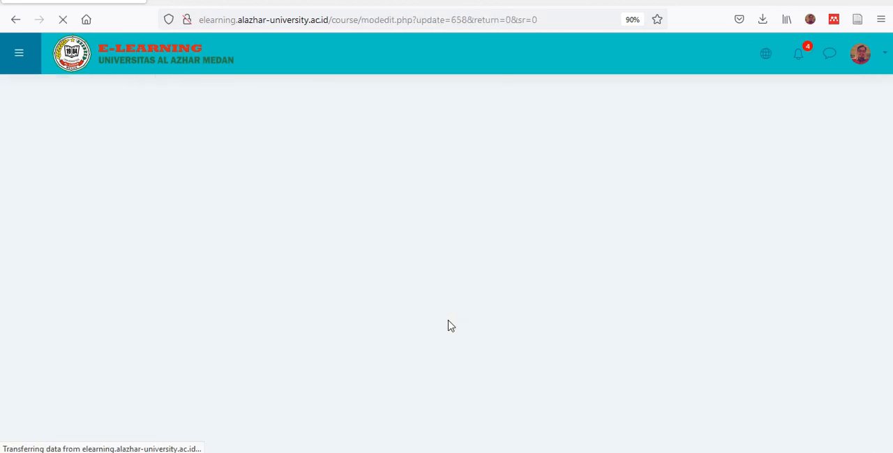
pyautogui.scroll(-5, 348, 282)
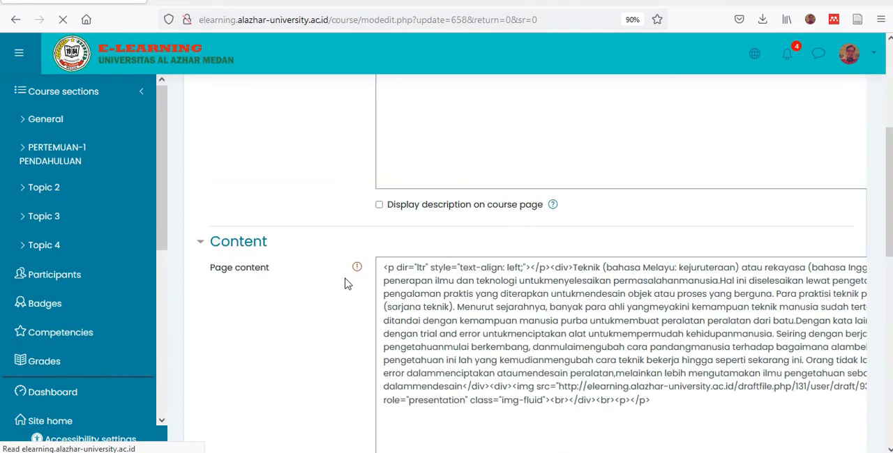
pyautogui.scroll(-10, 381, 264)
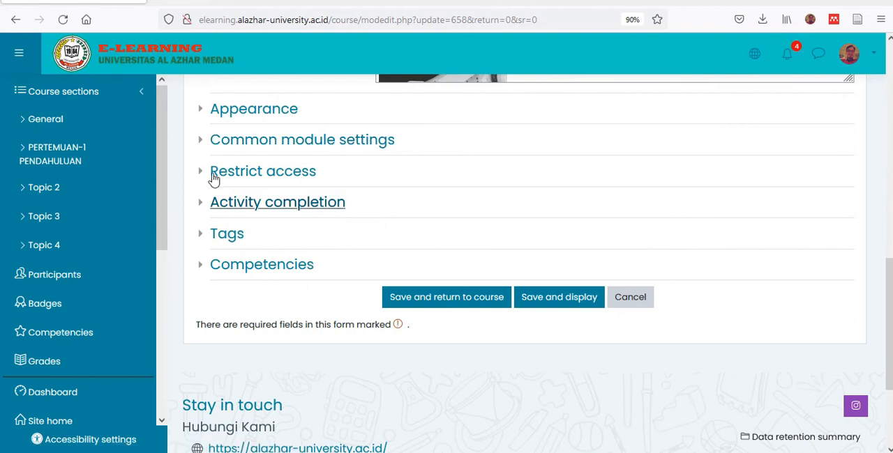
# - Restrict the page's access with an activity completion condition requiring PRE-TEST to be marked complete, and save it, returning to the course
pyautogui.click(206, 179)
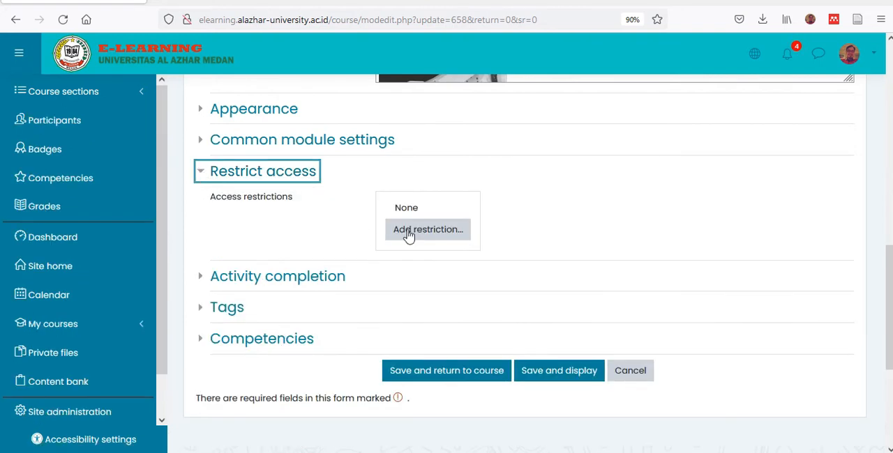
pyautogui.click(409, 236)
pyautogui.click(399, 113)
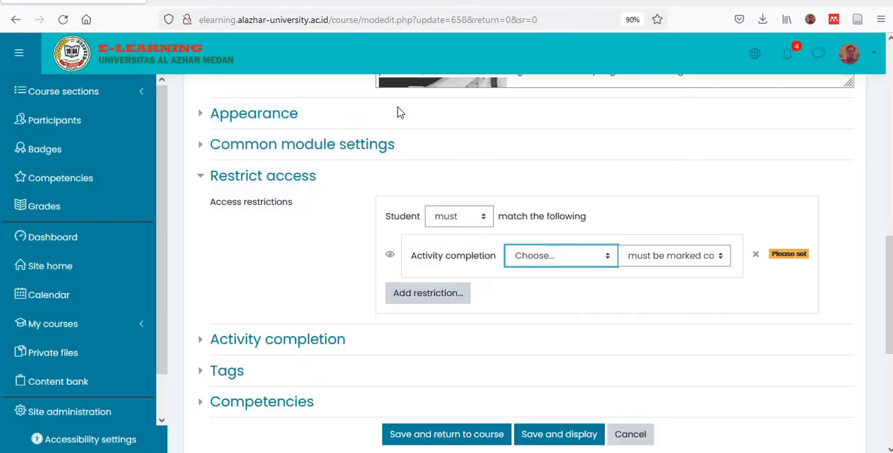
pyautogui.click(535, 264)
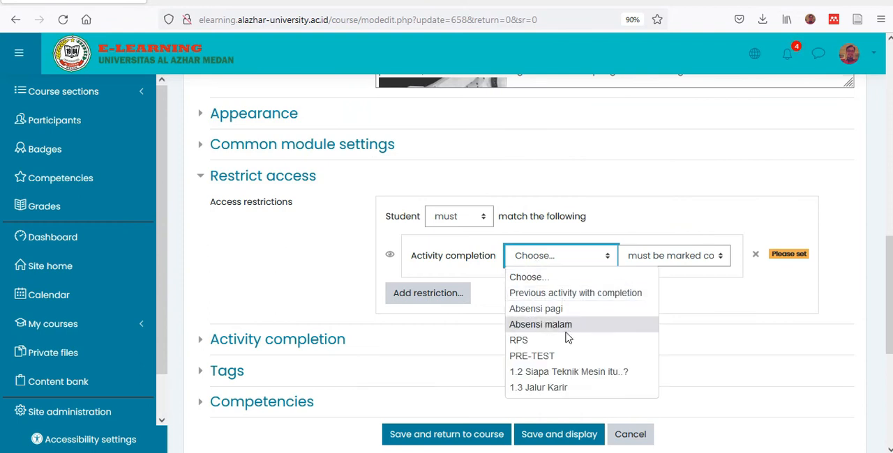
pyautogui.click(556, 356)
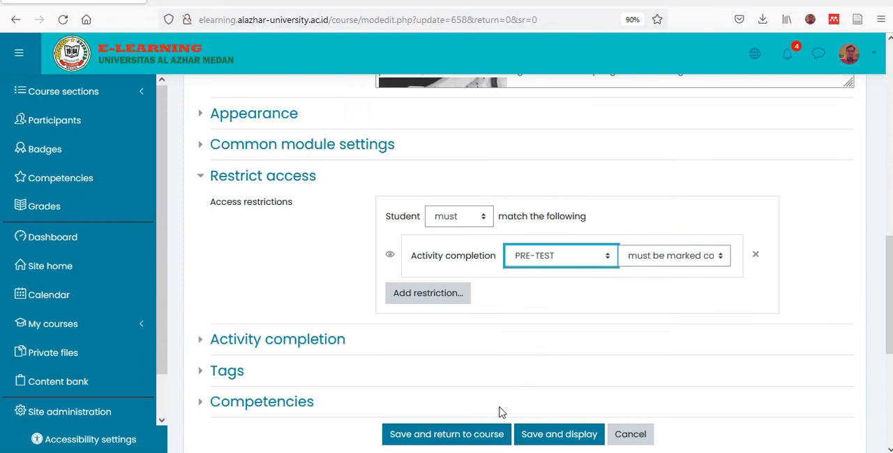
pyautogui.click(437, 436)
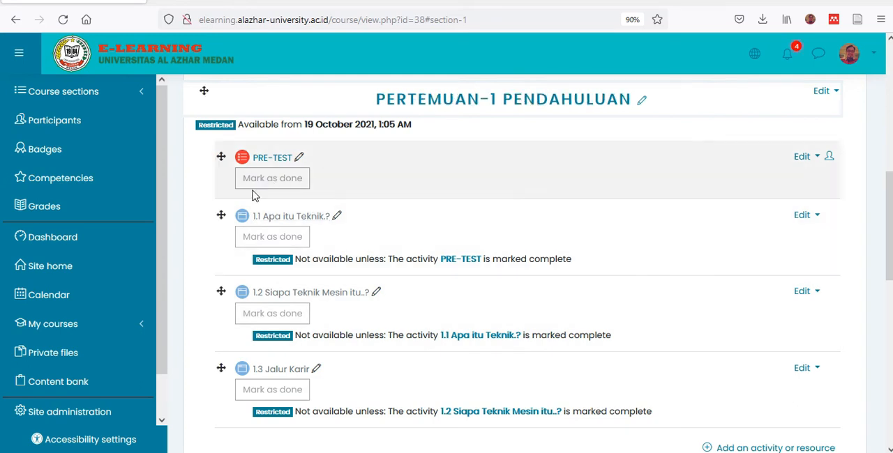
pyautogui.scroll(-4, 349, 261)
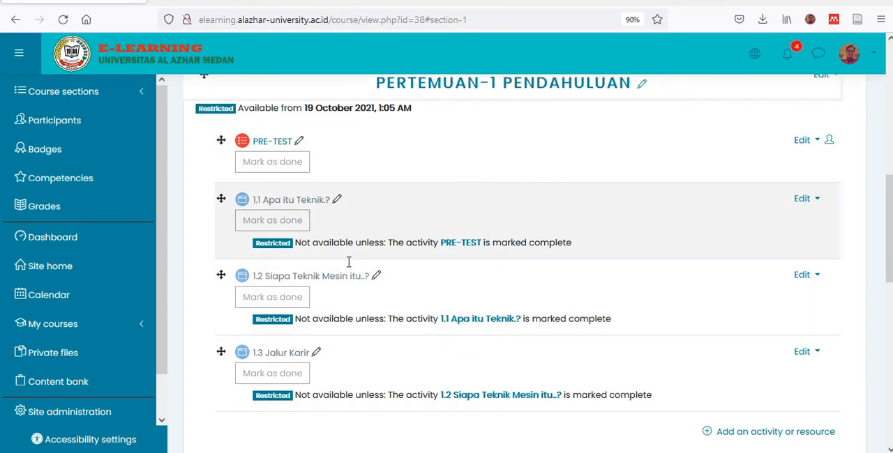
pyautogui.scroll(2, 350, 267)
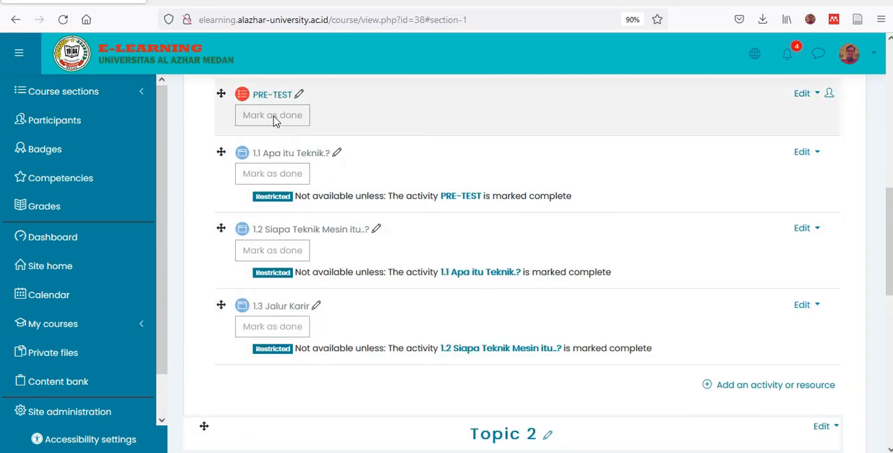
# - Add a new quiz named POST-TEST to the PERTEMUAN-1 PENDAHULUAN section
pyautogui.click(708, 388)
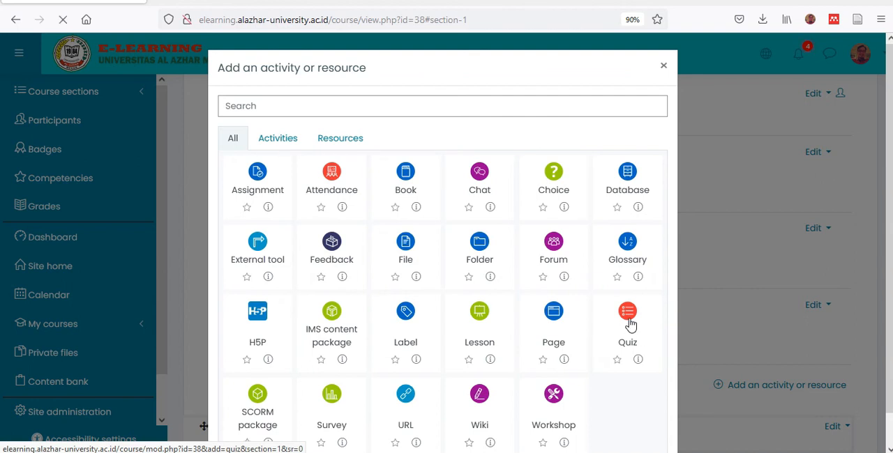
pyautogui.click(629, 322)
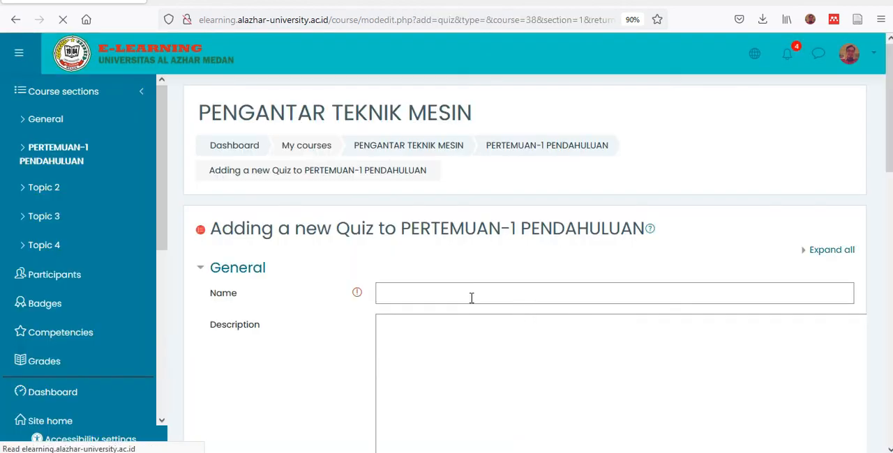
pyautogui.click(471, 298)
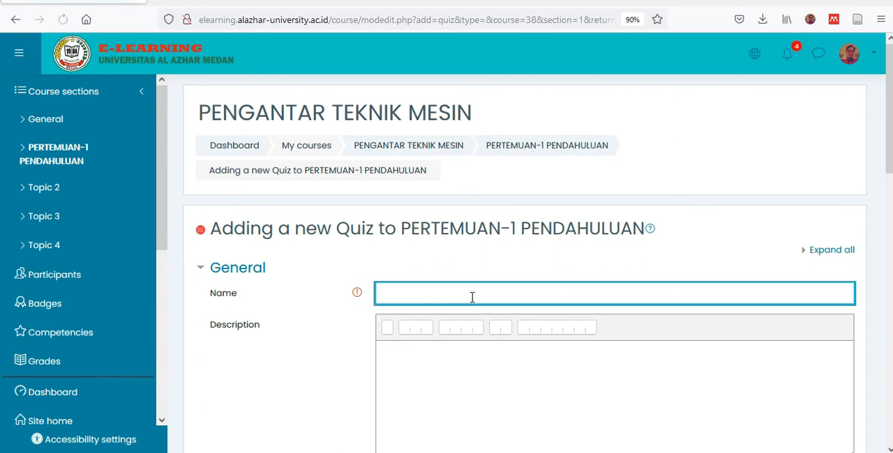
pyautogui.write('POST-TEST')
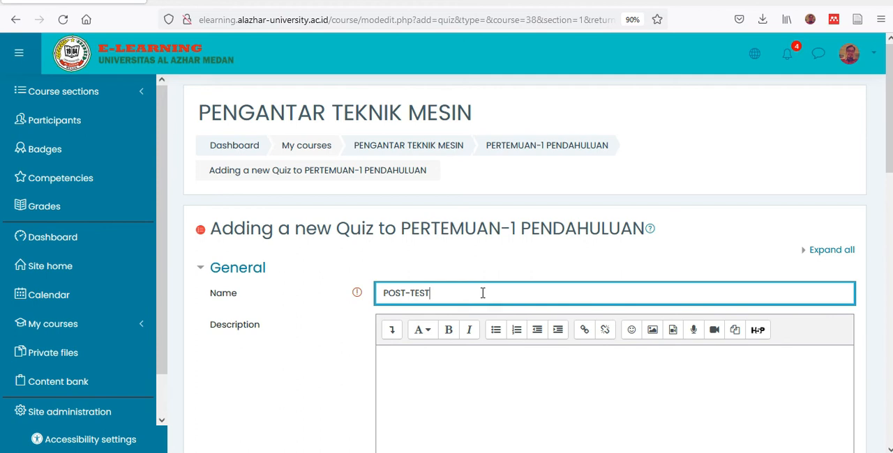
pyautogui.scroll(-5, 474, 299)
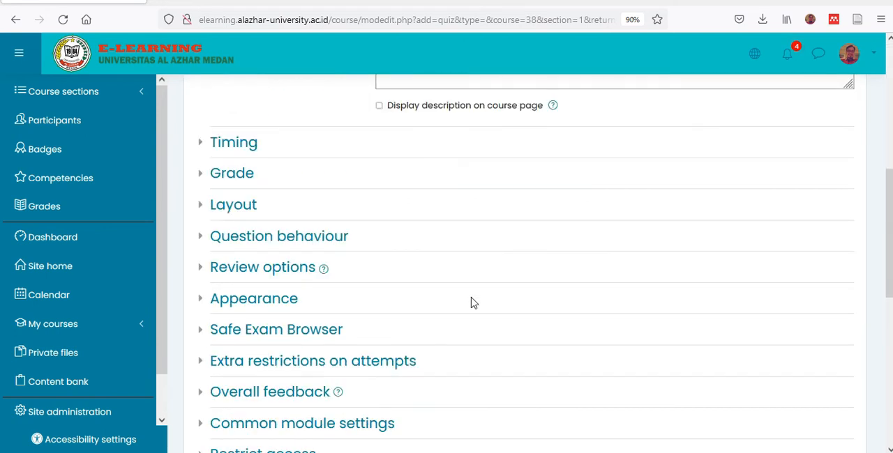
# - Look over the new quiz's timing settings and allowed-attempts choices, and open its grade to pass for editing
pyautogui.click(199, 146)
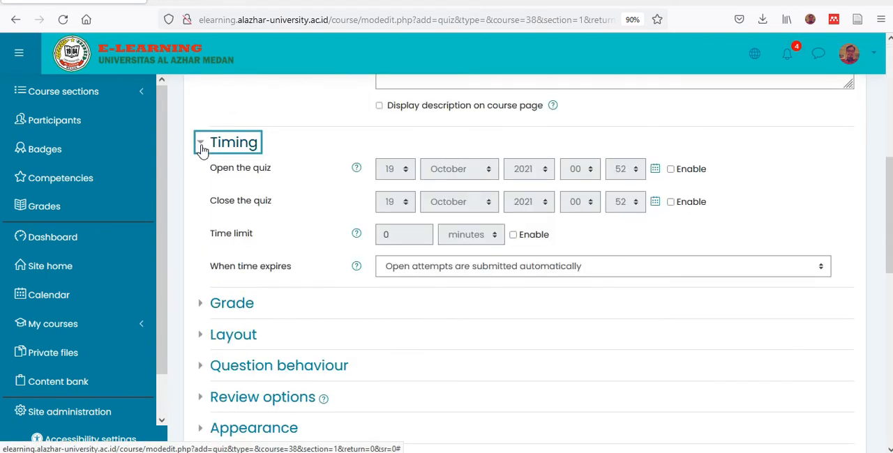
pyautogui.click(201, 150)
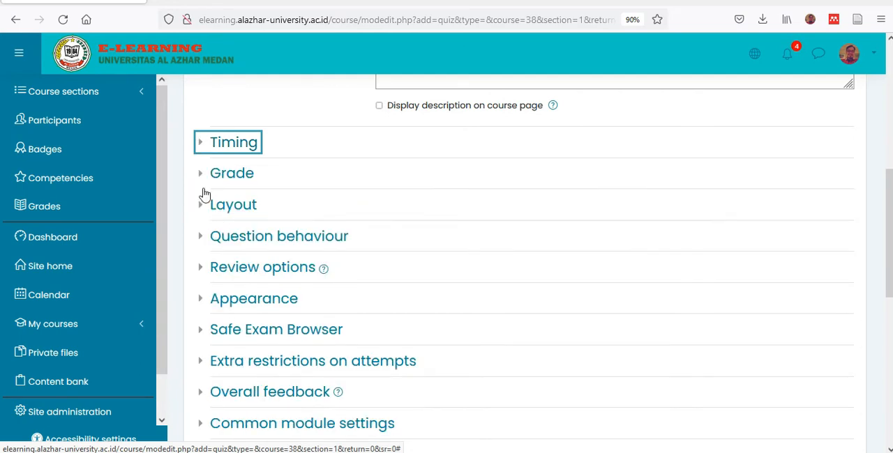
pyautogui.click(200, 178)
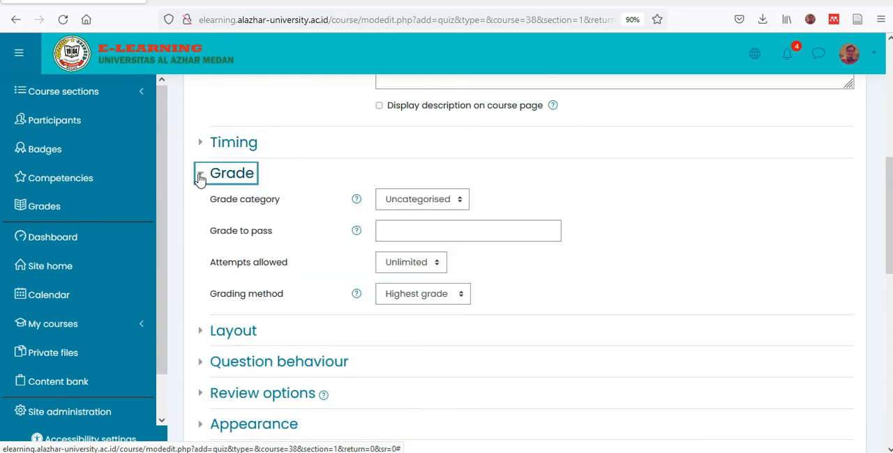
pyautogui.click(428, 270)
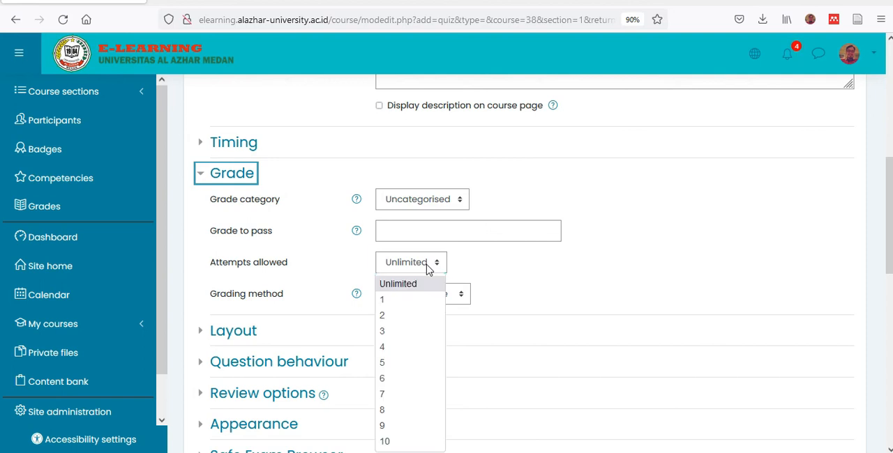
pyautogui.click(493, 270)
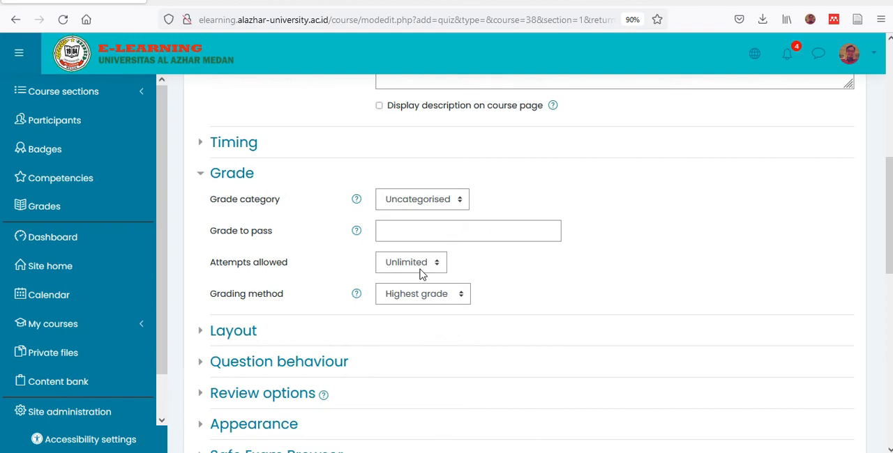
pyautogui.click(422, 272)
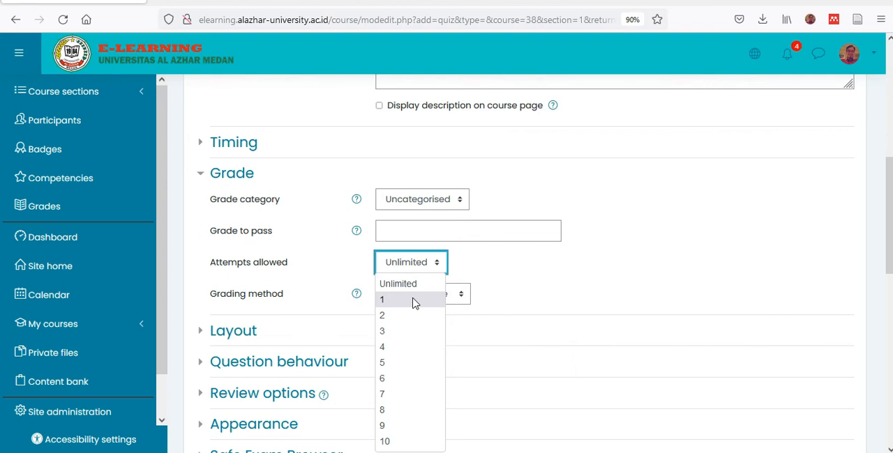
pyautogui.click(519, 272)
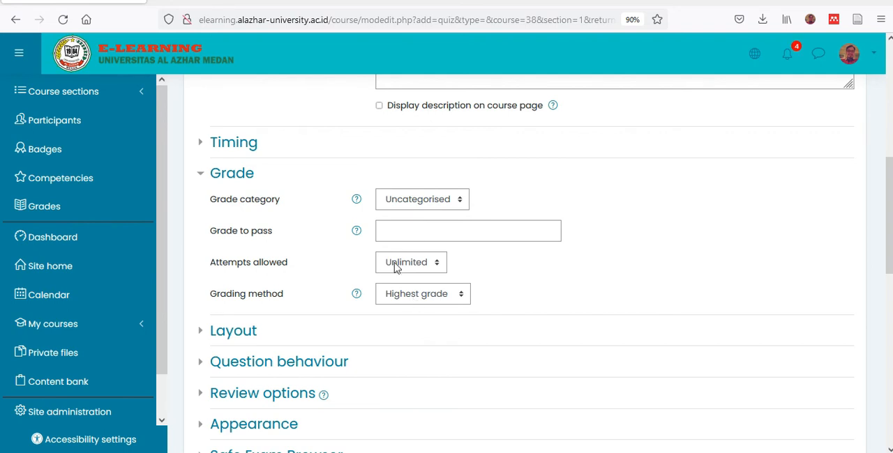
pyautogui.click(392, 238)
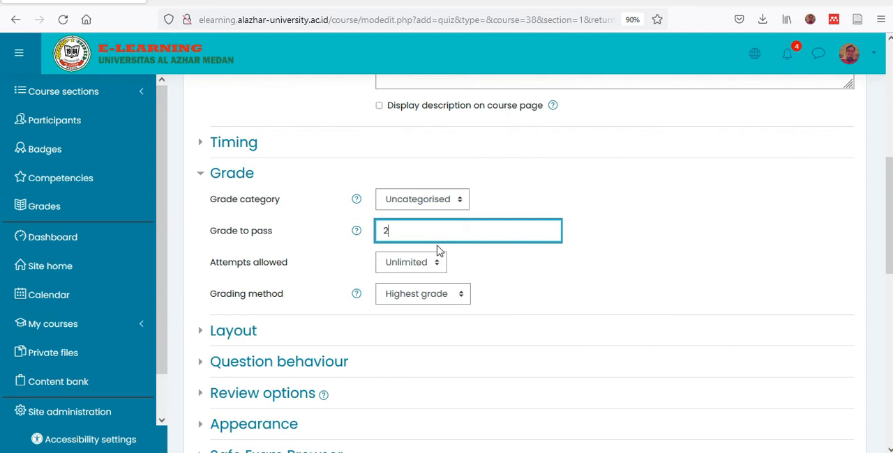
# - Check the available grade category choices for the POST-TEST quiz
pyautogui.click(427, 202)
pyautogui.click(427, 203)
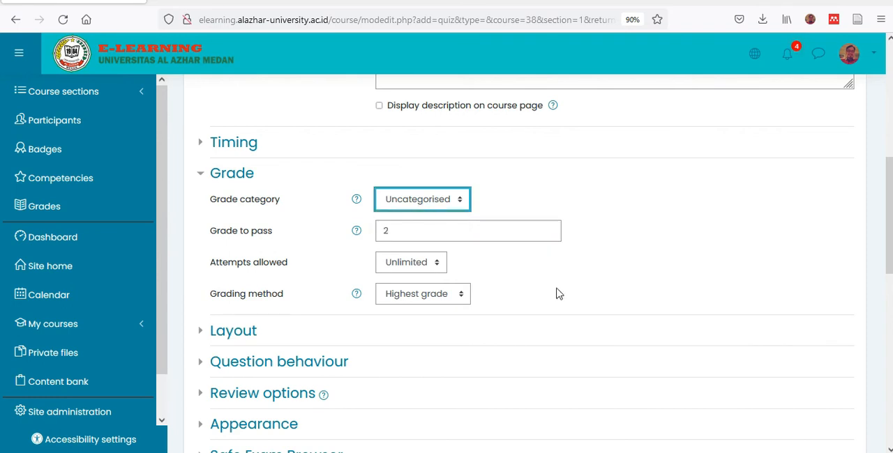
pyautogui.click(434, 203)
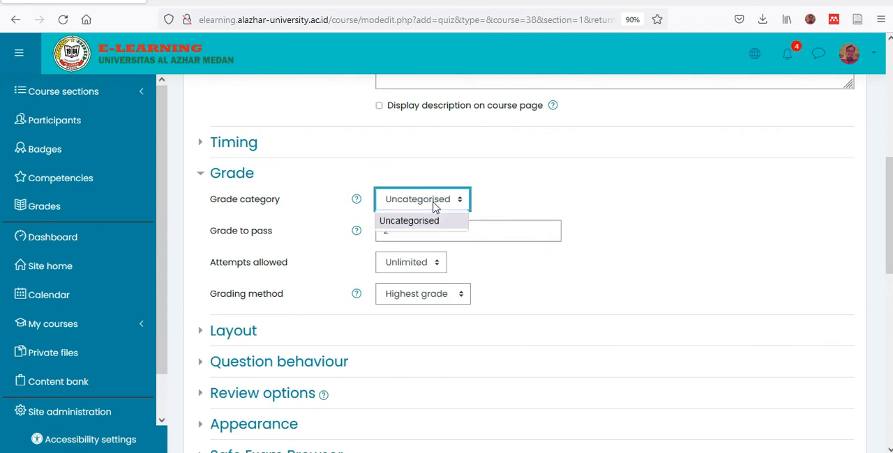
pyautogui.click(478, 254)
# - In the review options, disable whether correct, marks, specific feedback, general feedback and right answer for immediately after the attempt
pyautogui.scroll(-5, 345, 265)
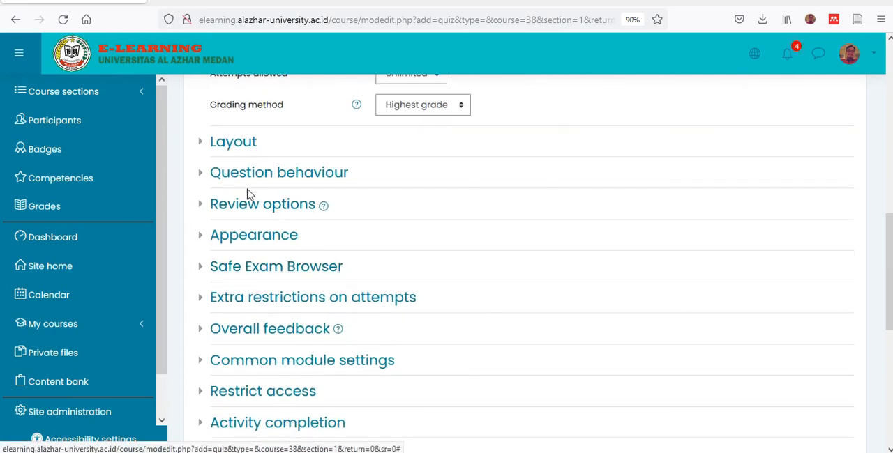
pyautogui.click(201, 204)
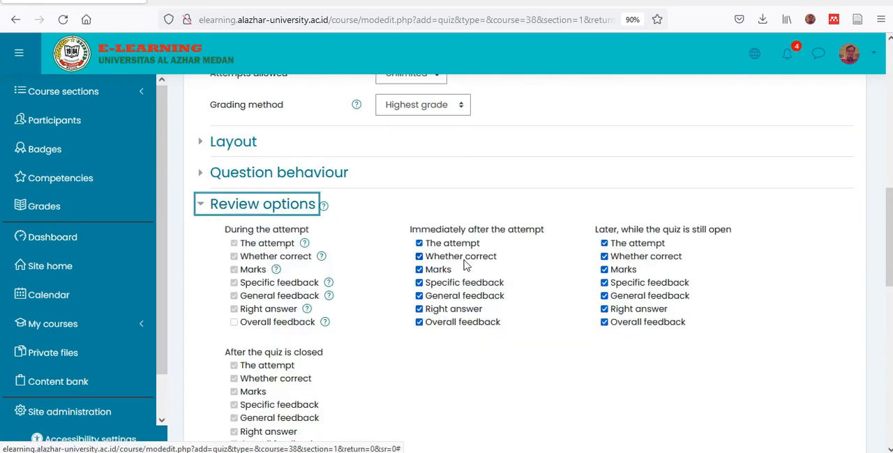
pyautogui.click(418, 256)
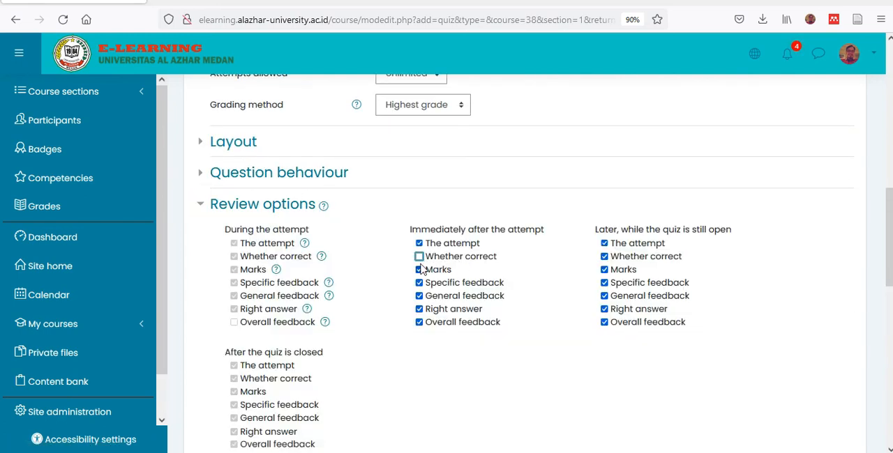
pyautogui.click(419, 270)
pyautogui.click(420, 282)
pyautogui.click(420, 309)
pyautogui.click(420, 283)
pyautogui.click(420, 296)
pyautogui.click(419, 282)
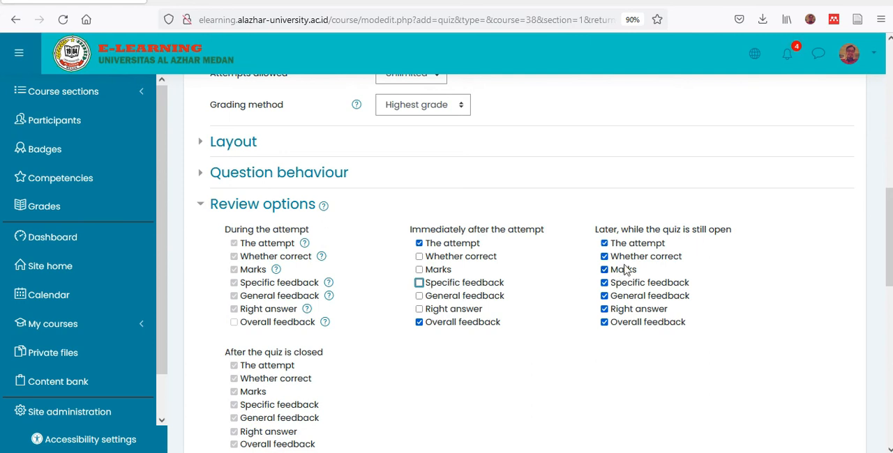
# - Disable whether correct, marks, specific and general feedback, and right answer for later while the quiz is still open, and save, returning to the course
pyautogui.click(604, 257)
pyautogui.click(605, 270)
pyautogui.click(620, 284)
pyautogui.click(620, 299)
pyautogui.click(622, 312)
pyautogui.scroll(-4, 575, 263)
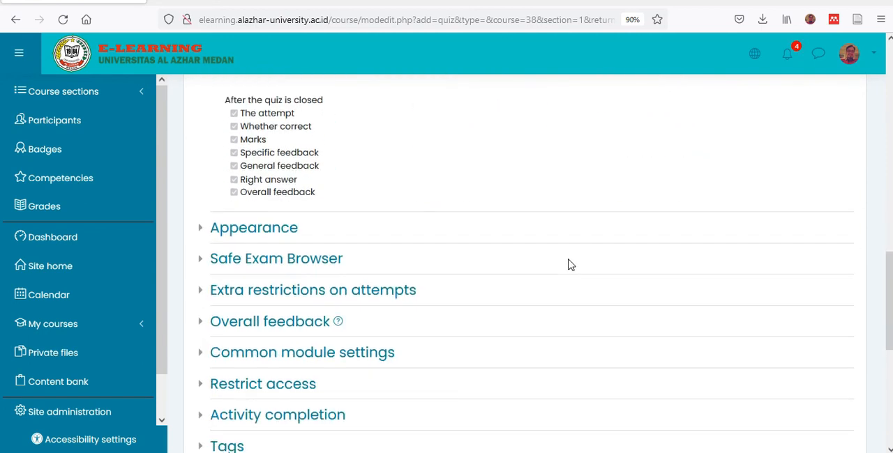
pyautogui.scroll(-2, 571, 264)
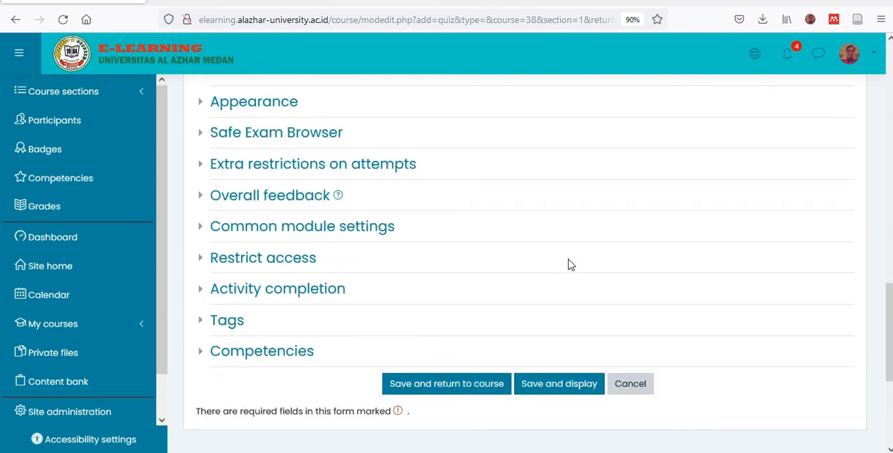
pyautogui.click(421, 384)
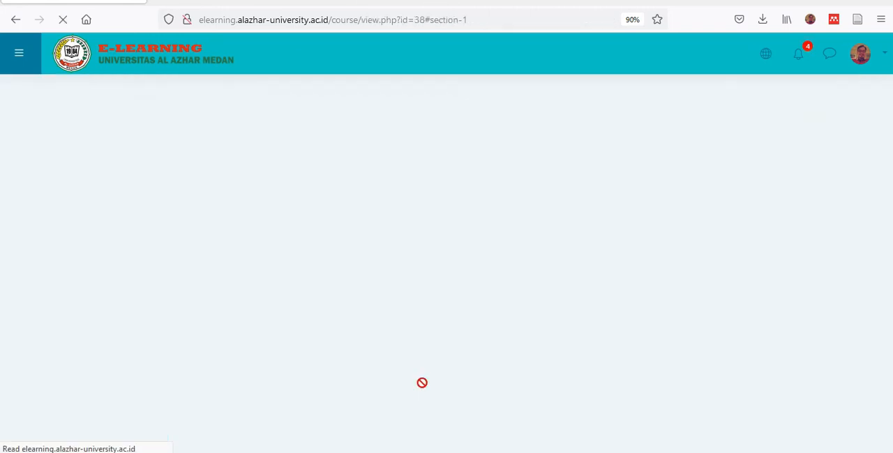
# - Open the settings of the POST-TEST quiz in the PERTEMUAN-1 PENDAHULUAN section
pyautogui.scroll(-2, 478, 295)
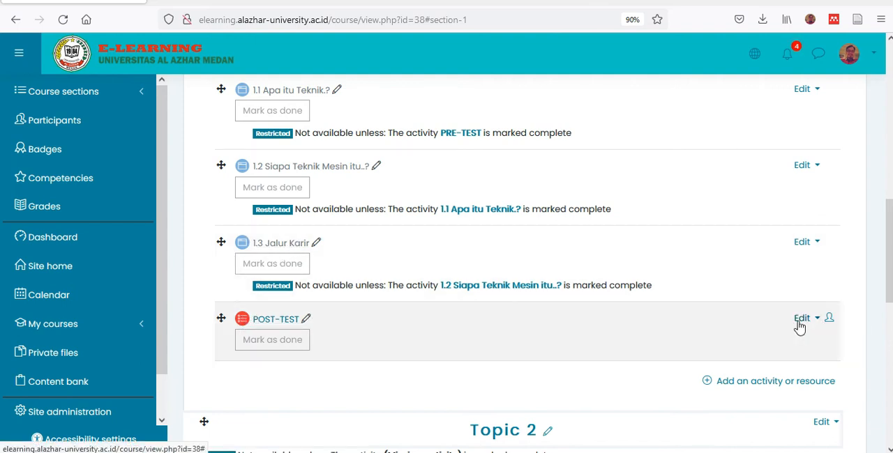
pyautogui.click(802, 319)
pyautogui.click(773, 339)
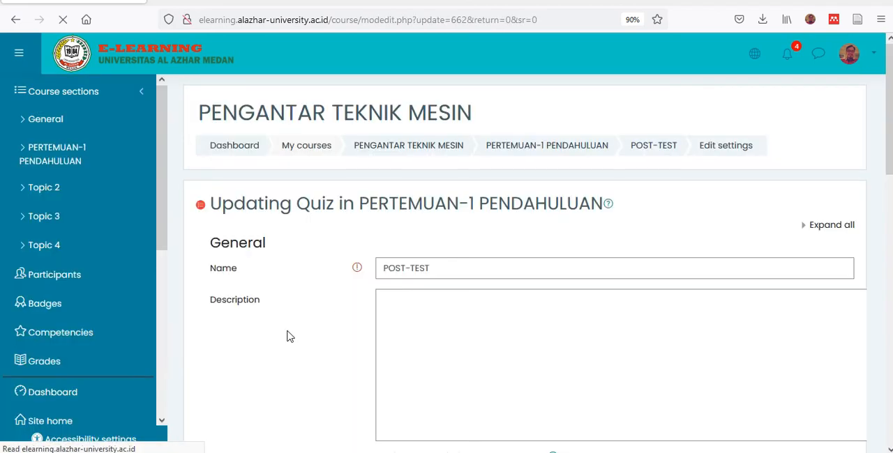
pyautogui.scroll(-5, 293, 328)
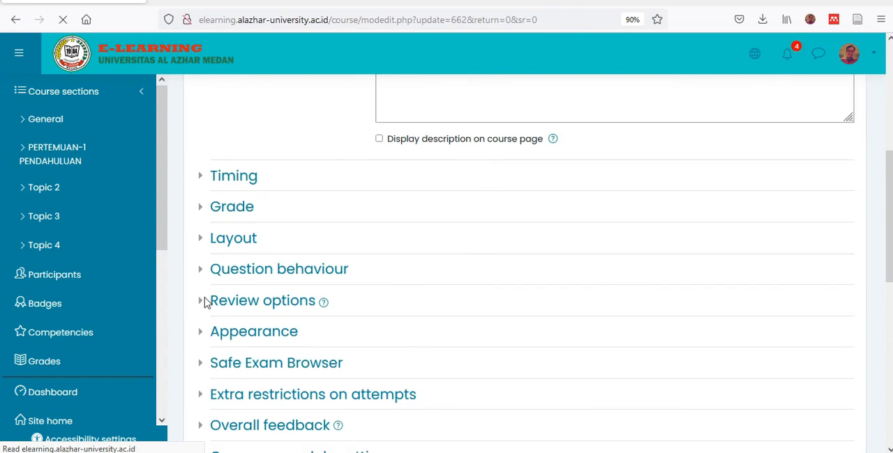
pyautogui.scroll(-3, 209, 363)
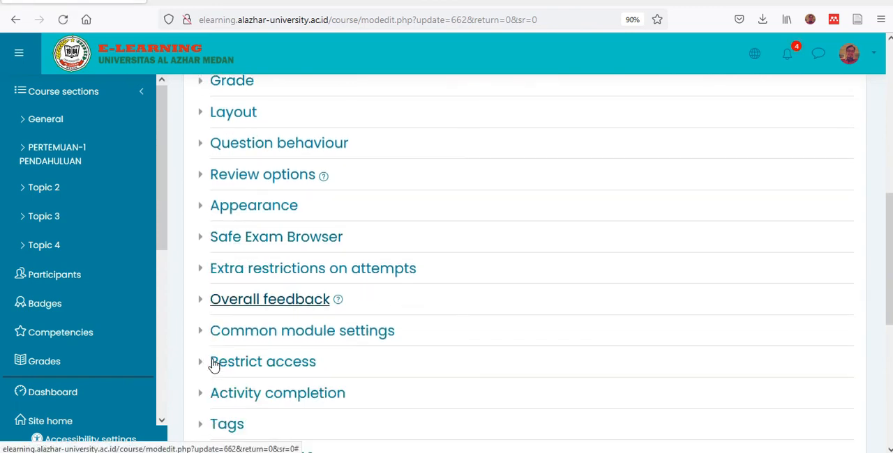
# - Restrict POST-TEST with an activity completion condition requiring 1.3 Jalur Karir to be marked complete, and save it, returning to the course
pyautogui.click(206, 368)
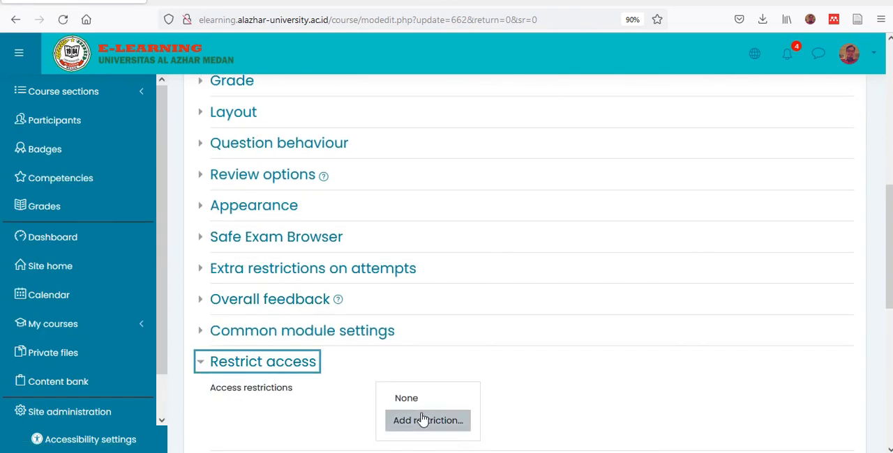
pyautogui.click(422, 419)
pyautogui.click(393, 119)
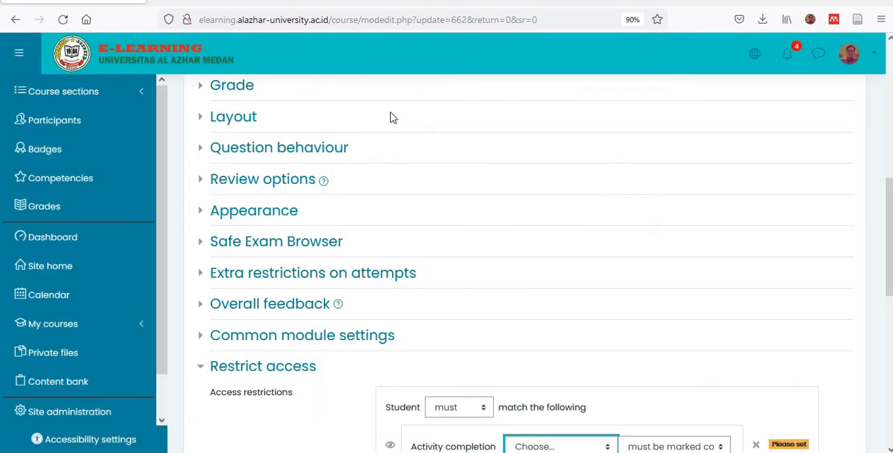
pyautogui.scroll(-3, 512, 328)
pyautogui.click(534, 320)
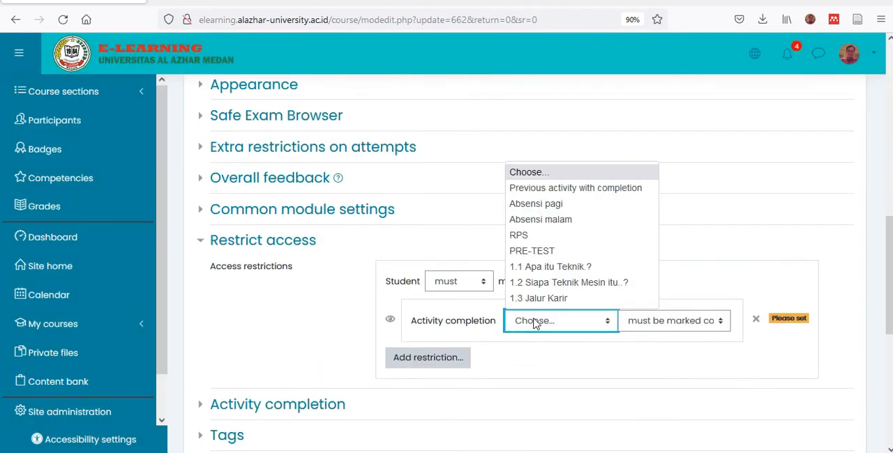
pyautogui.click(543, 299)
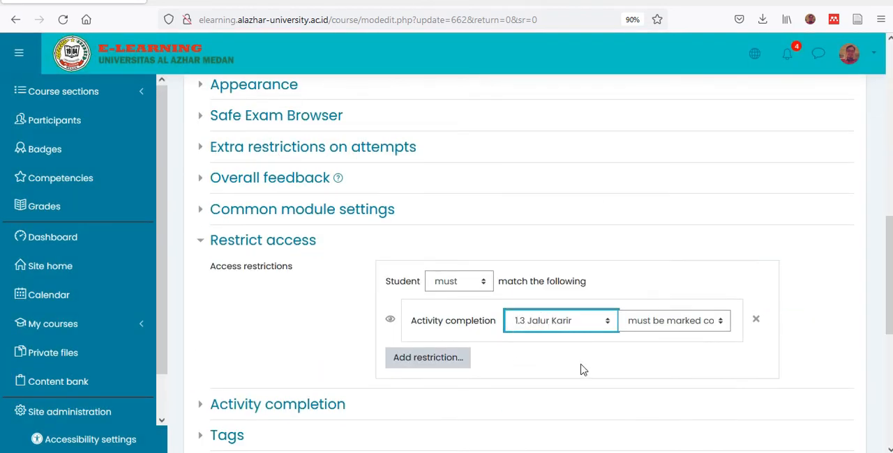
pyautogui.scroll(-5, 582, 364)
pyautogui.click(461, 310)
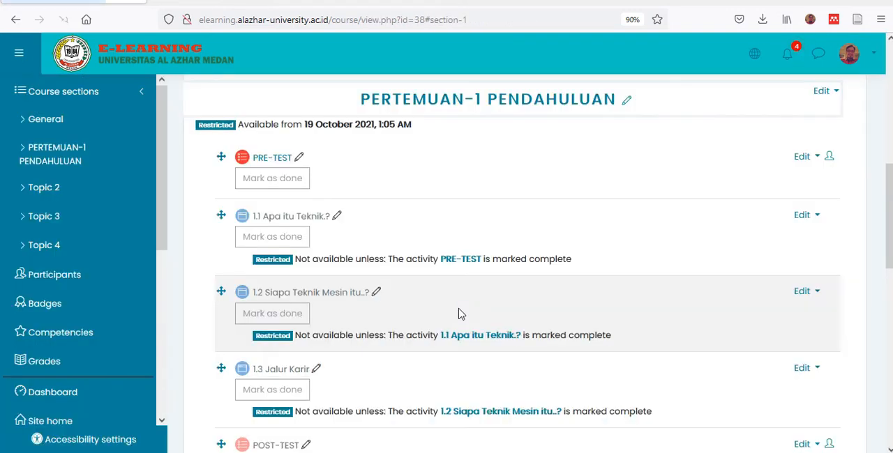
# - Start adding a new File resource to the PERTEMUAN-1 PENDAHULUAN section
pyautogui.scroll(-2, 458, 313)
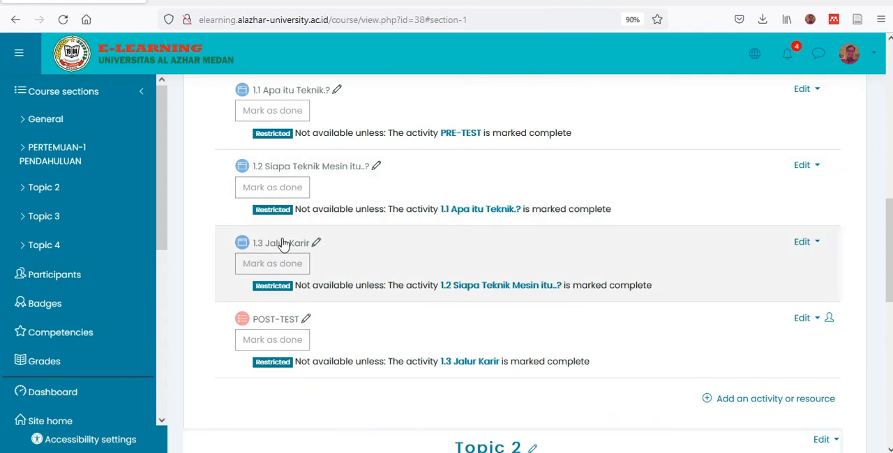
pyautogui.scroll(2, 323, 251)
pyautogui.scroll(1, 323, 251)
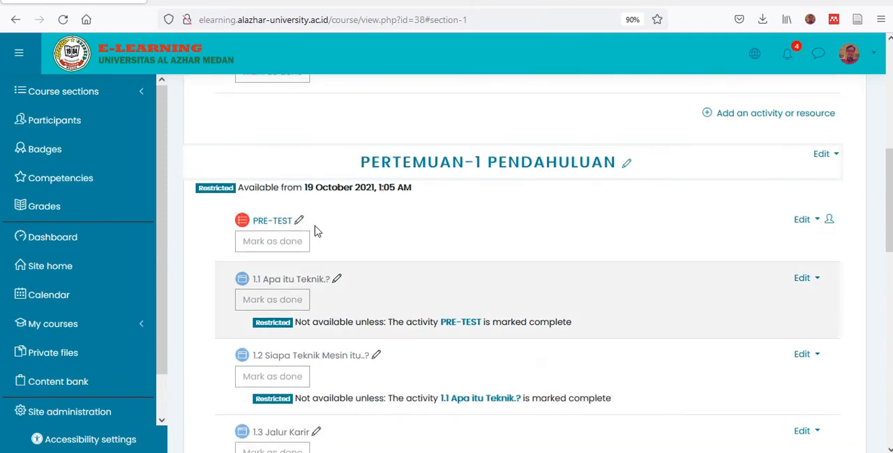
pyautogui.scroll(-3, 369, 303)
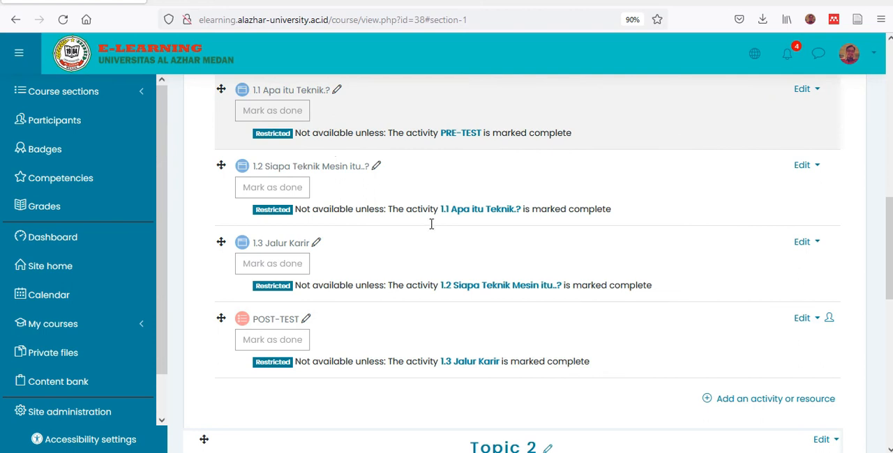
pyautogui.click(706, 403)
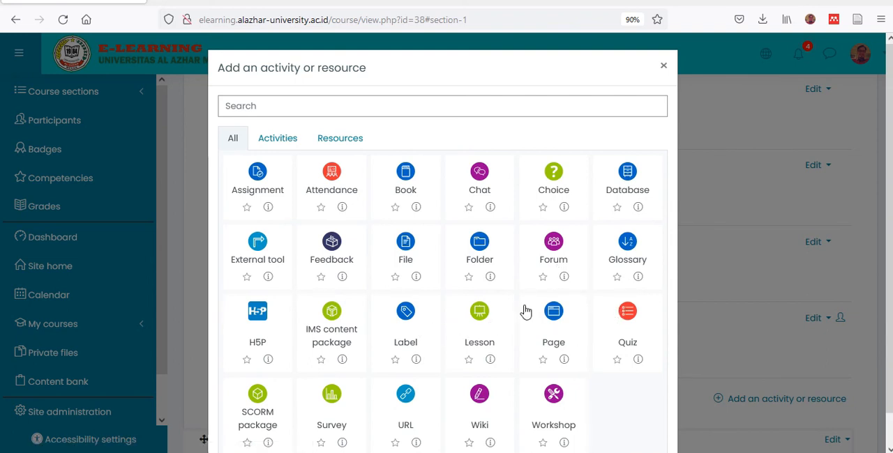
pyautogui.click(404, 250)
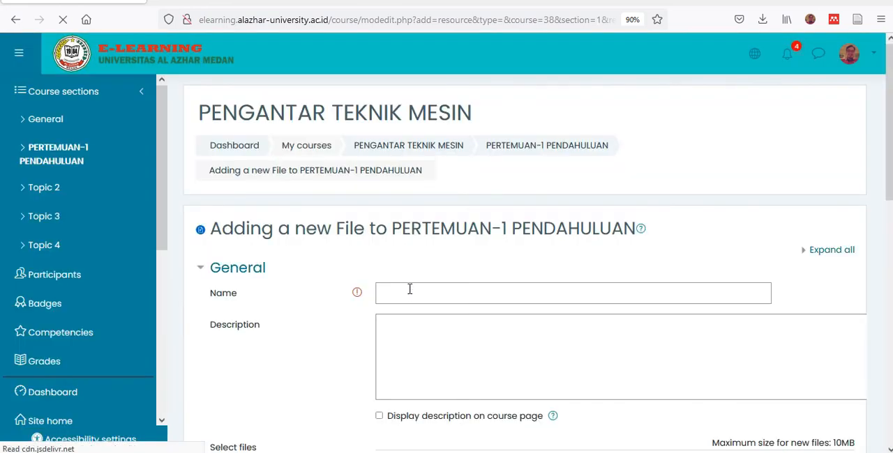
# - Name the new file resource FILE KULIAH
pyautogui.click(410, 289)
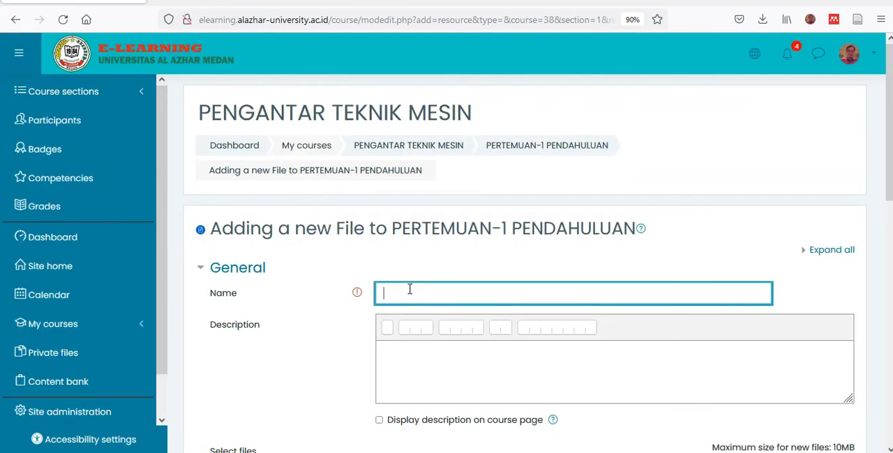
pyautogui.write('PERTE')
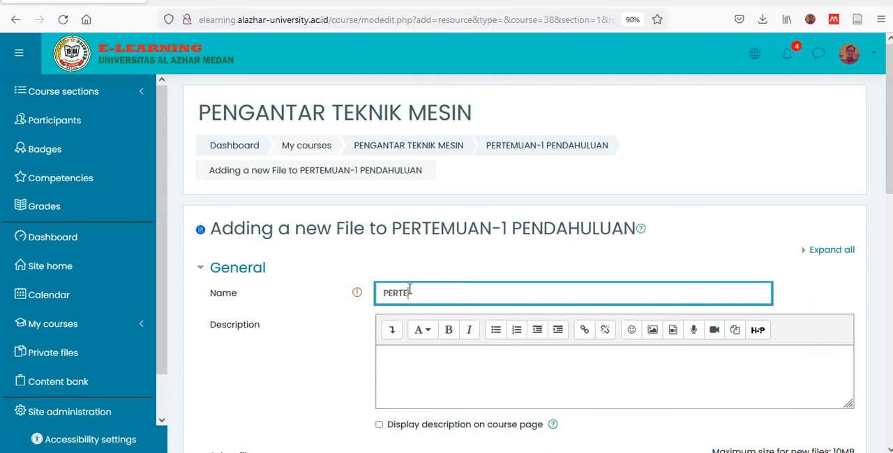
pyautogui.press('BackSpace')
pyautogui.press('BackSpace')
pyautogui.press('BackSpace')
pyautogui.press('BackSpace')
pyautogui.press('BackSpace')
pyautogui.scroll(-2, 419, 302)
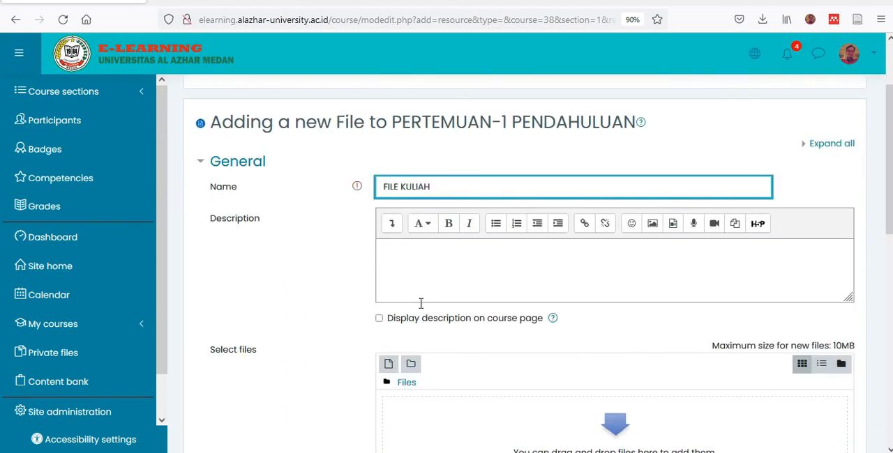
pyautogui.scroll(-3, 370, 318)
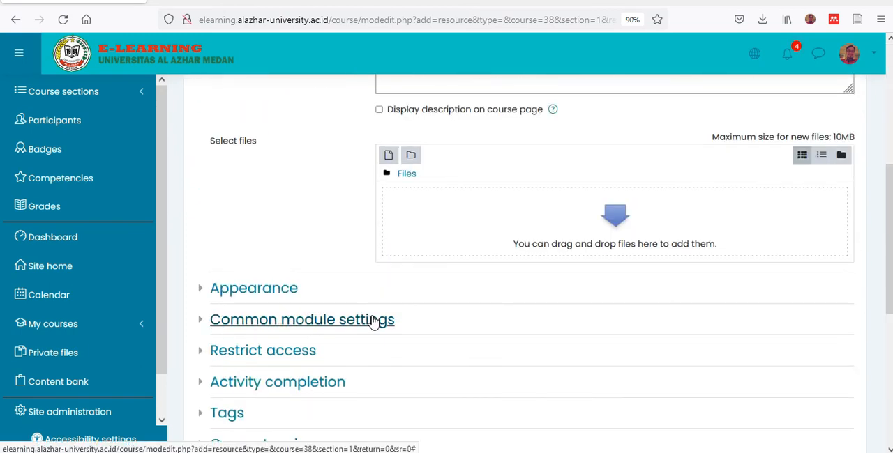
pyautogui.scroll(2, 428, 272)
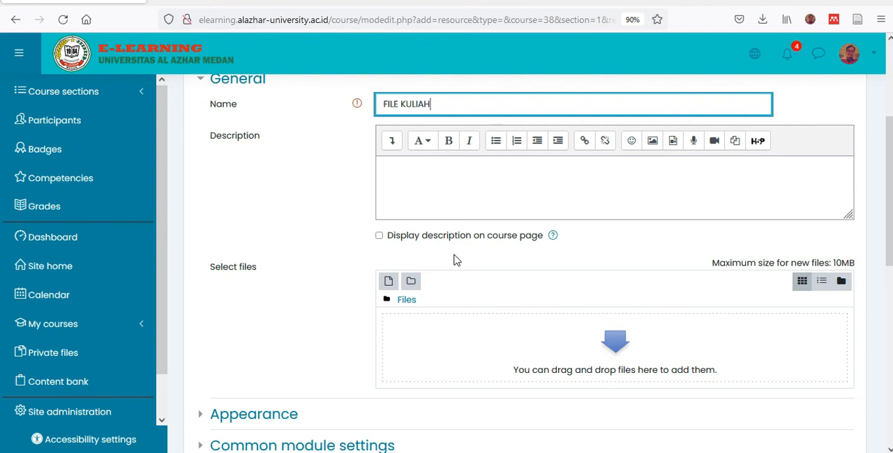
# - Start a file upload for FILE KULIAH and browse to the Data D > MATERI MENGAJAR folder on New Volume (D:)
pyautogui.click(389, 281)
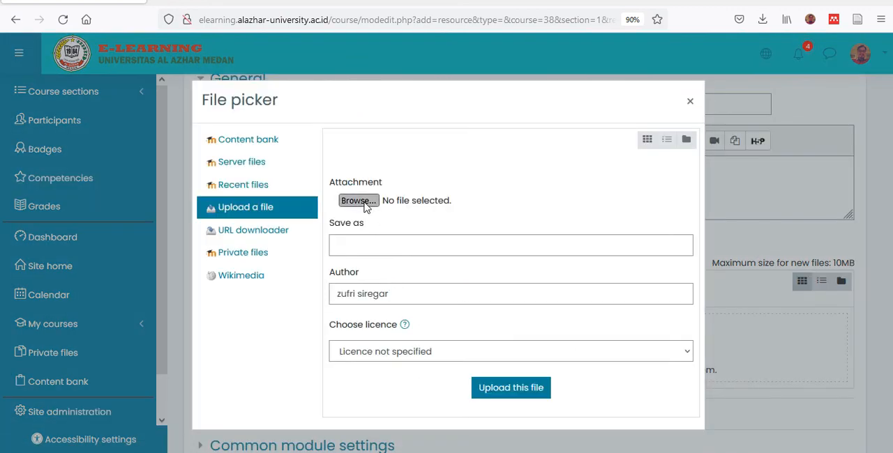
pyautogui.click(359, 201)
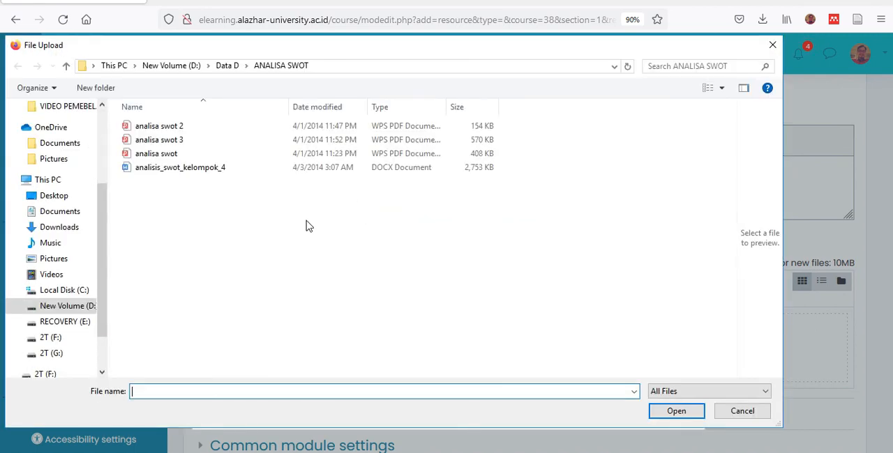
pyautogui.click(173, 68)
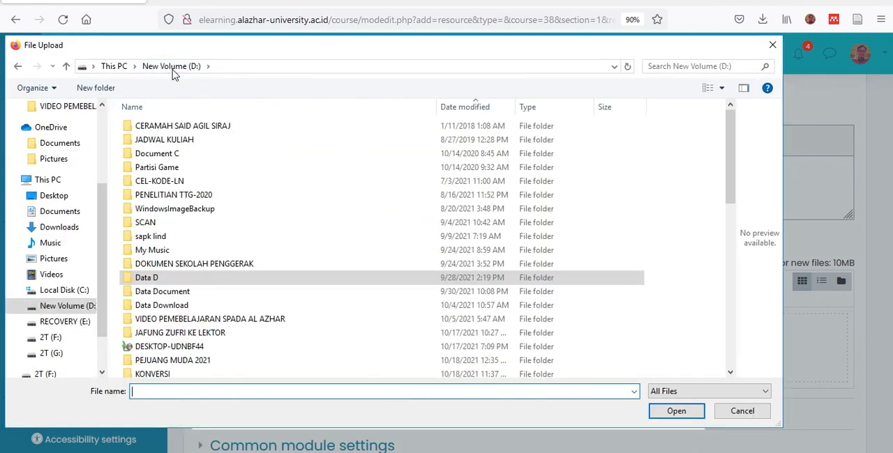
pyautogui.doubleClick(178, 281)
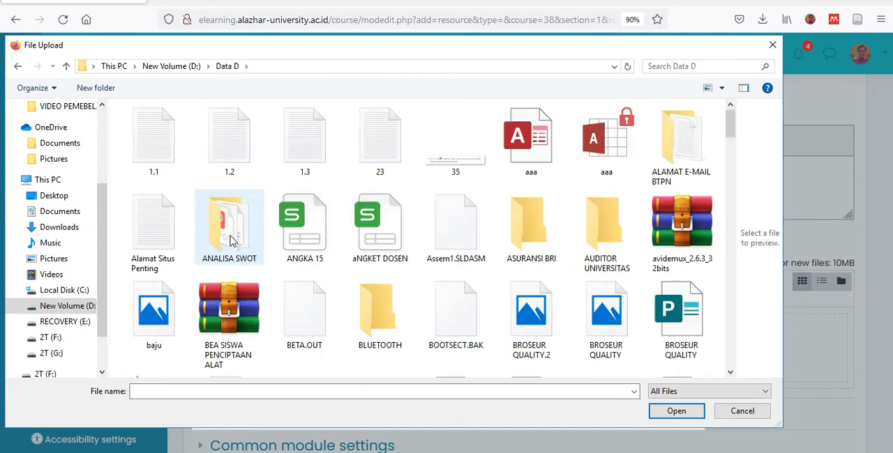
pyautogui.scroll(-6, 230, 230)
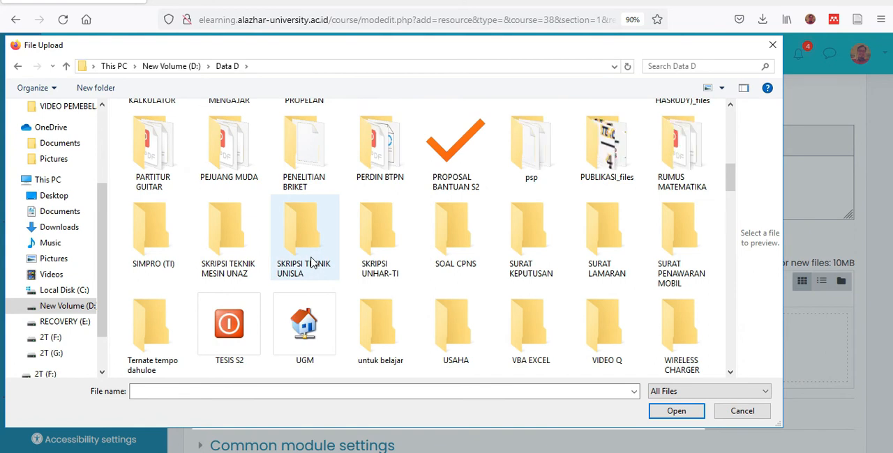
pyautogui.scroll(-3, 333, 249)
pyautogui.scroll(4, 334, 250)
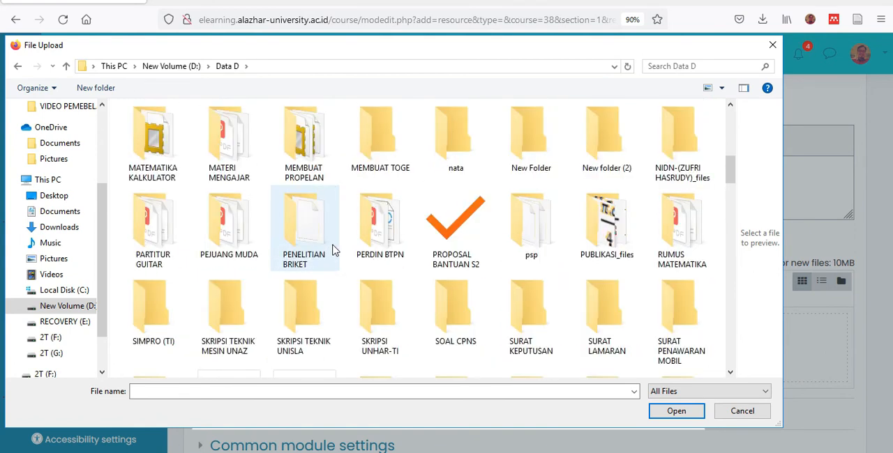
pyautogui.doubleClick(239, 136)
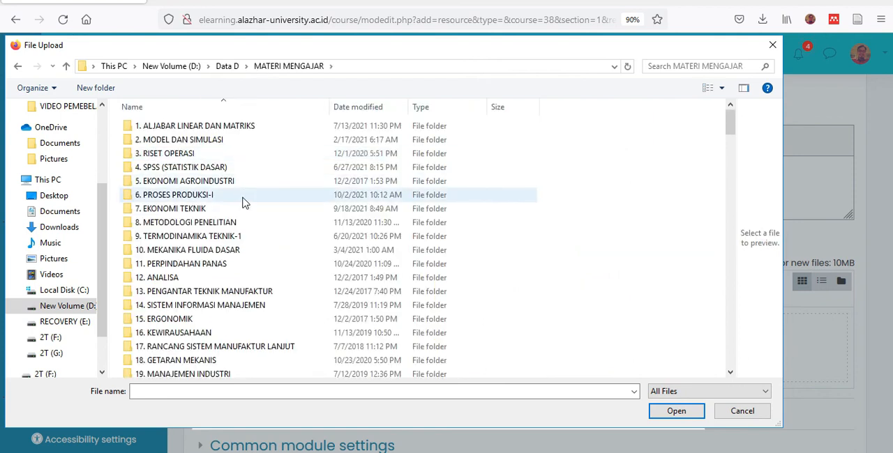
pyautogui.scroll(-4, 430, 201)
pyautogui.scroll(-12, 431, 201)
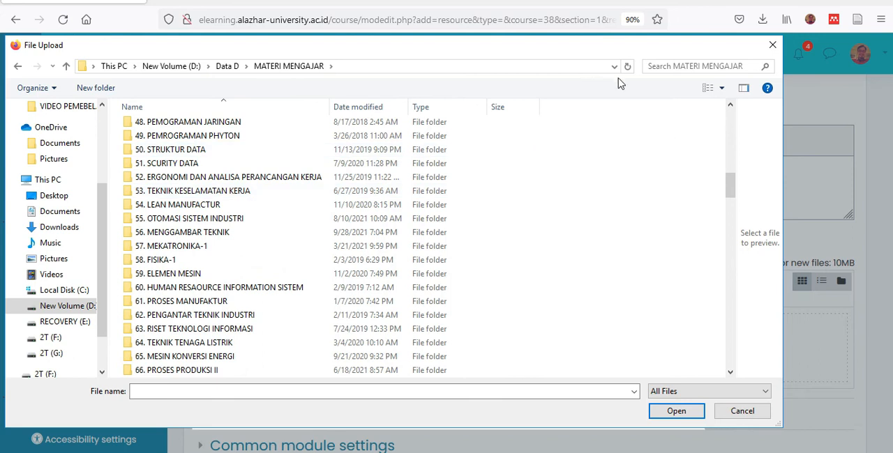
pyautogui.click(662, 68)
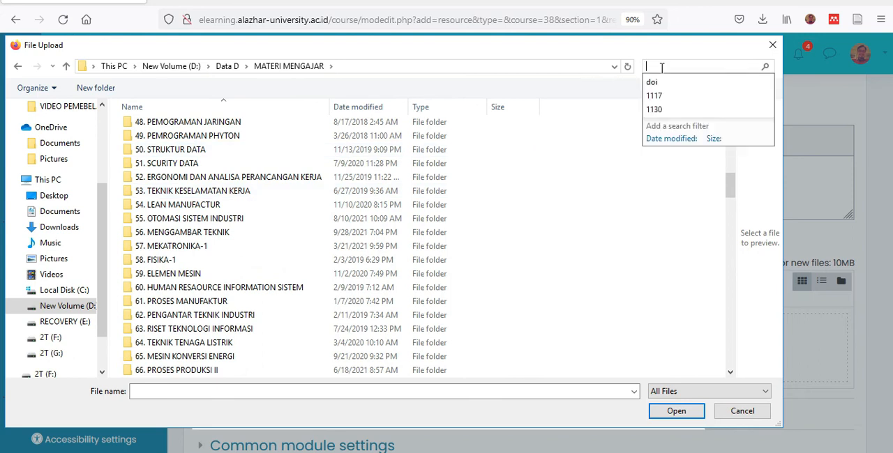
pyautogui.write('PE NG')
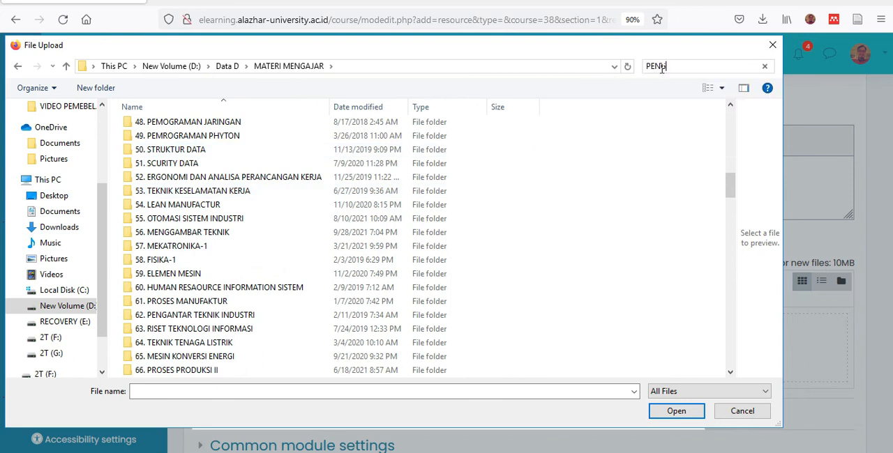
pyautogui.write('ANA')
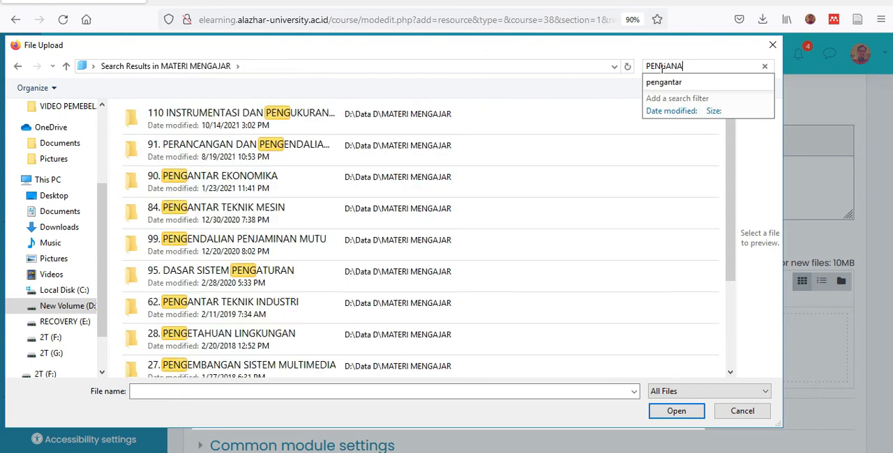
pyautogui.write('T')
pyautogui.press('BackSpace')
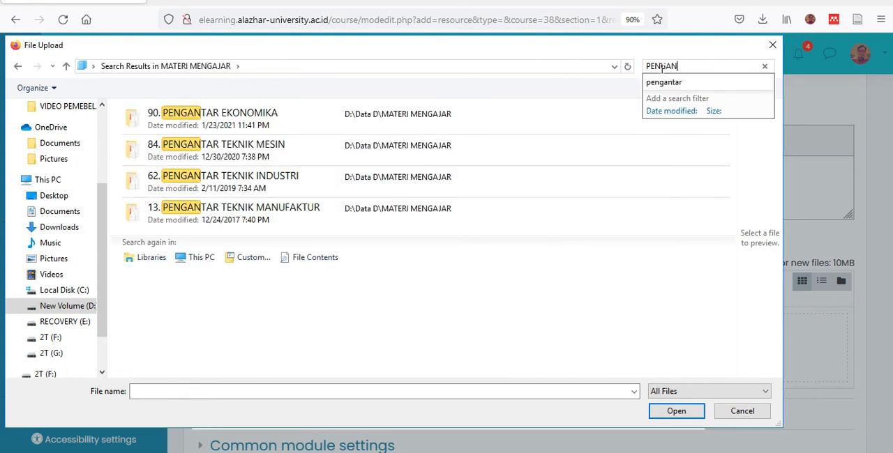
pyautogui.click(14, 68)
pyautogui.click(14, 68)
# - Upload the PERTEMUAN-1 PDF from the 84. PENGANTAR TEKNIK MESIN folder to the file resource
pyautogui.scroll(-12, 246, 235)
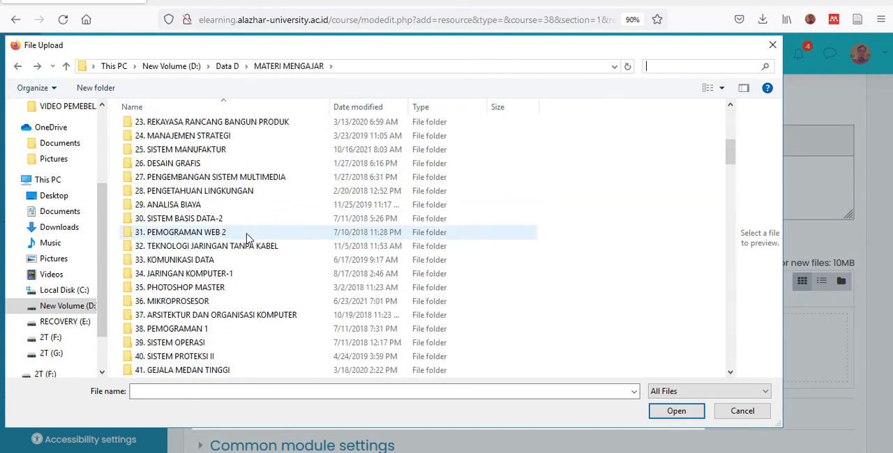
pyautogui.scroll(-12, 246, 238)
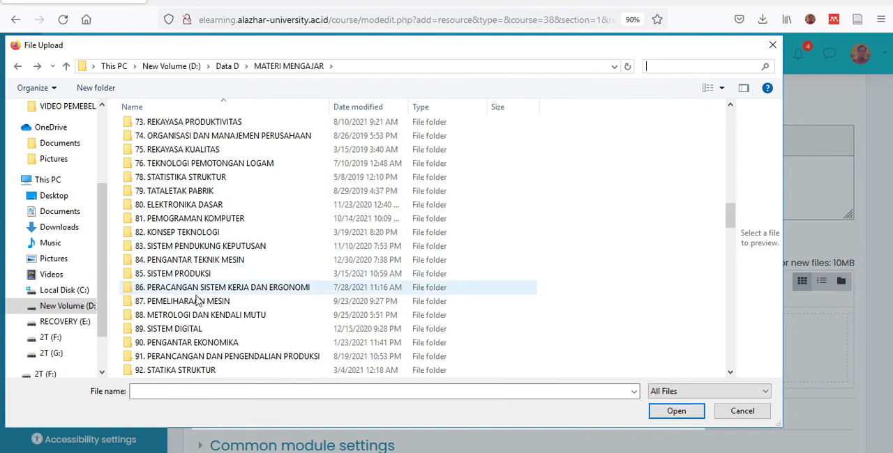
pyautogui.doubleClick(169, 263)
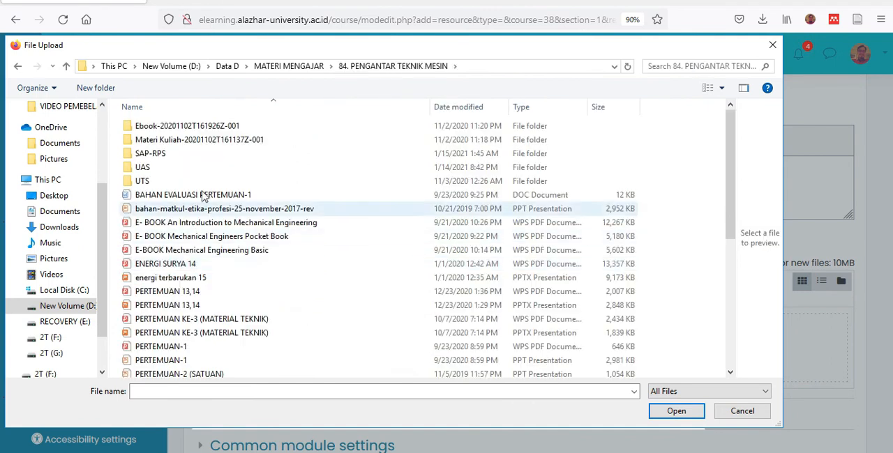
pyautogui.click(175, 347)
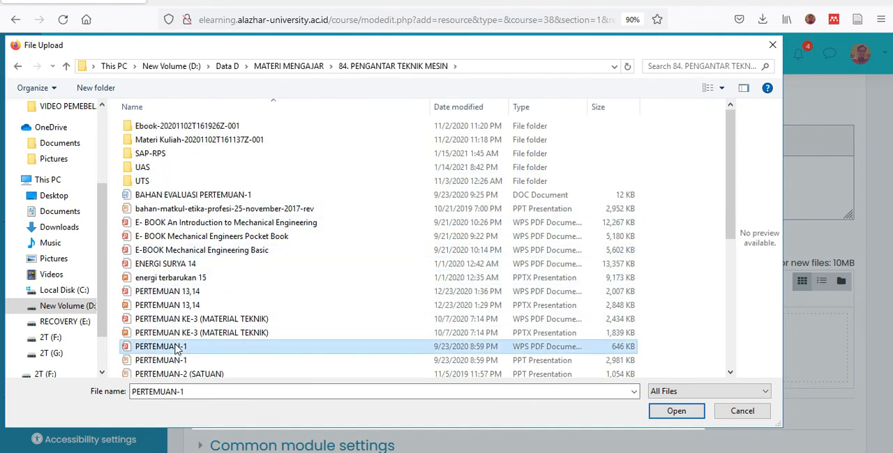
pyautogui.click(678, 411)
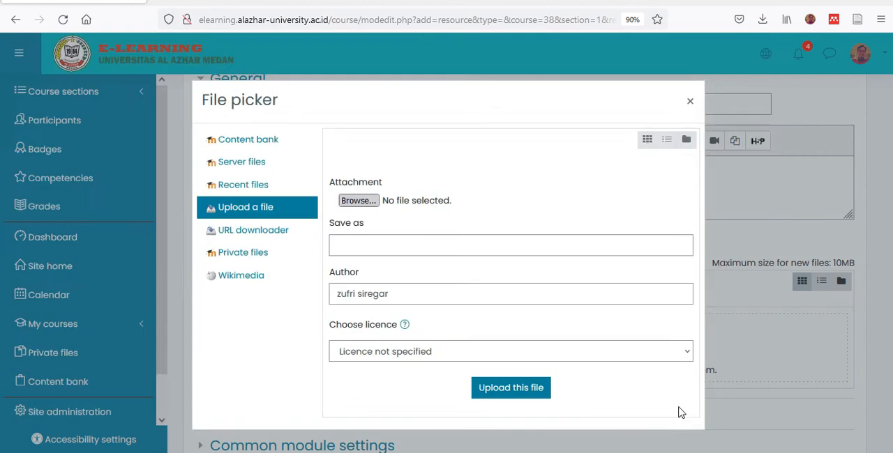
pyautogui.click(516, 389)
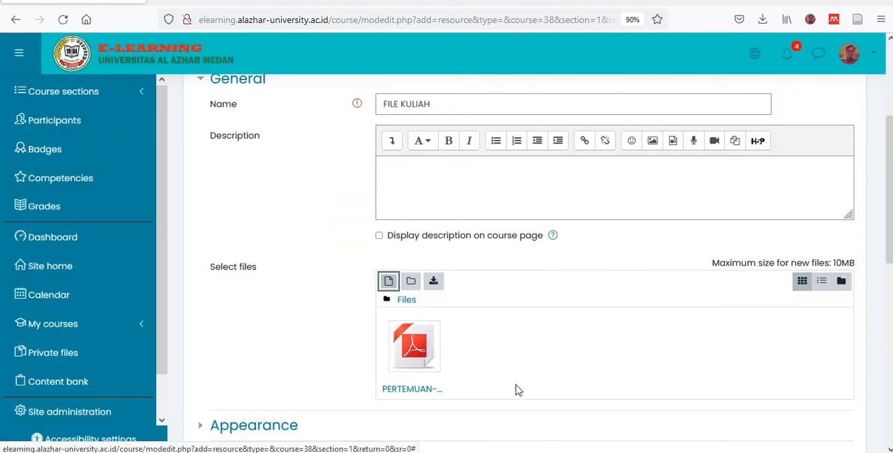
# - Save the FILE KULIAH resource and return to the course
pyautogui.scroll(-5, 468, 352)
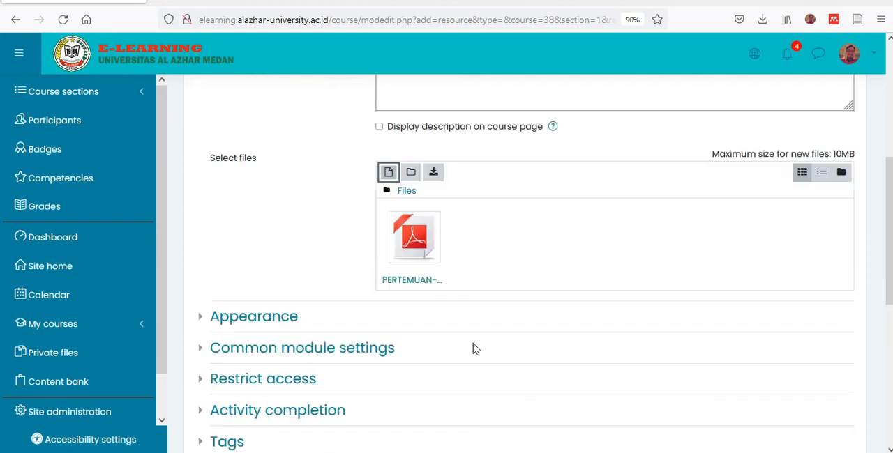
pyautogui.scroll(-2, 456, 359)
pyautogui.click(449, 361)
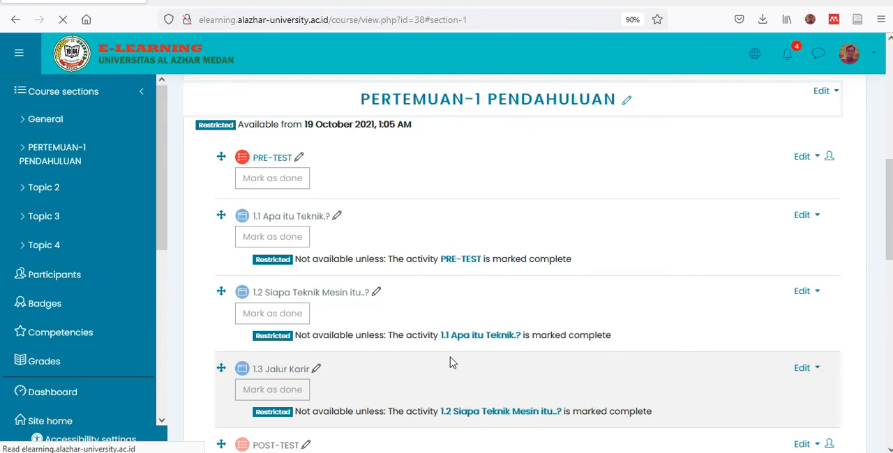
# - Open the settings of the FILE KULIAH resource in the PERTEMUAN-1 PENDAHULUAN section
pyautogui.scroll(-5, 444, 353)
pyautogui.scroll(1, 438, 351)
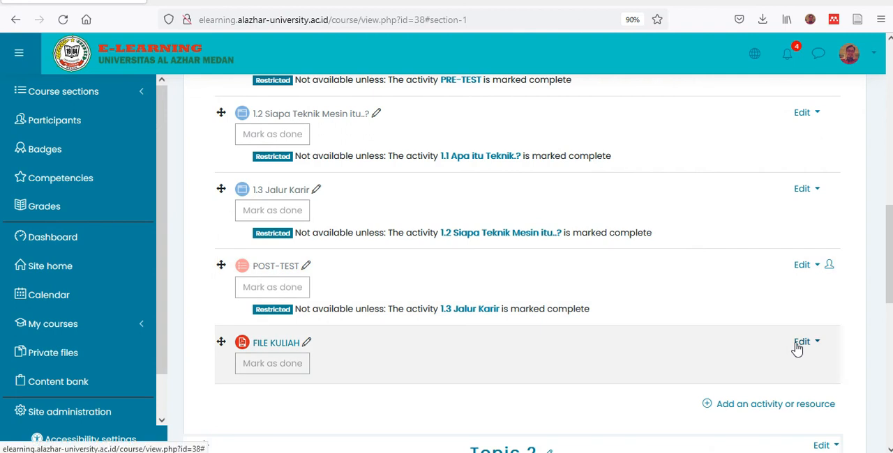
pyautogui.click(803, 343)
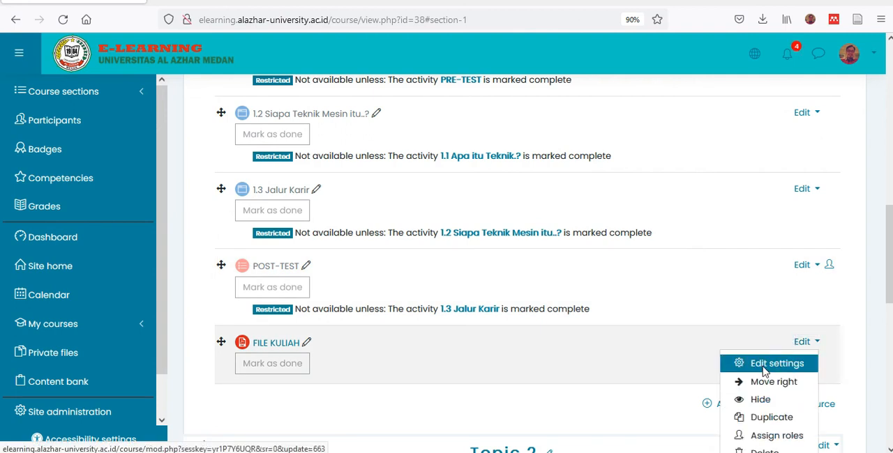
pyautogui.click(764, 364)
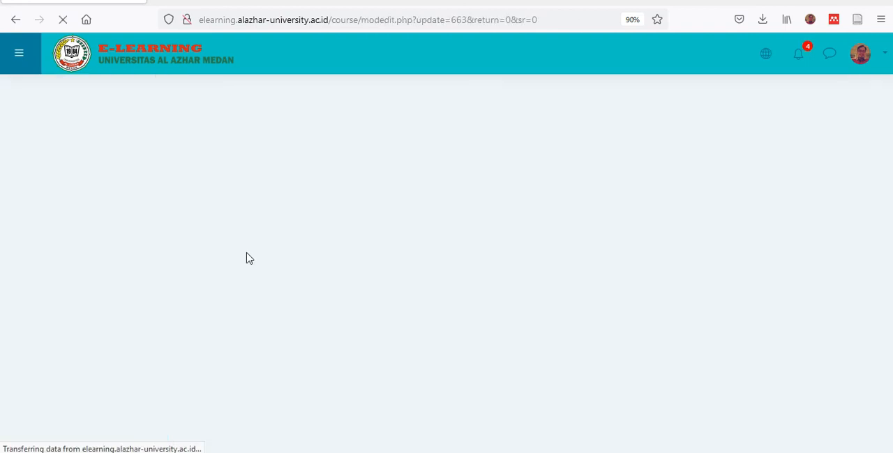
# - Restrict FILE KULIAH with an activity completion condition requiring POST-TEST to be marked complete, and save it, returning to the course
pyautogui.scroll(-3, 283, 313)
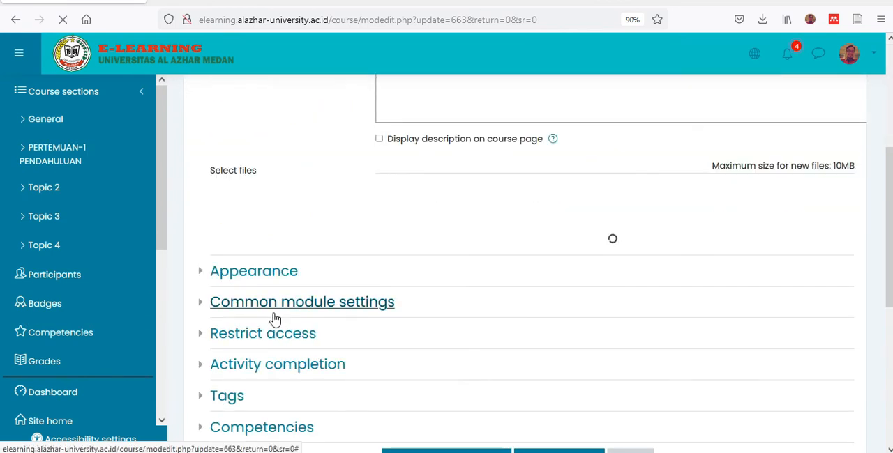
pyautogui.click(202, 339)
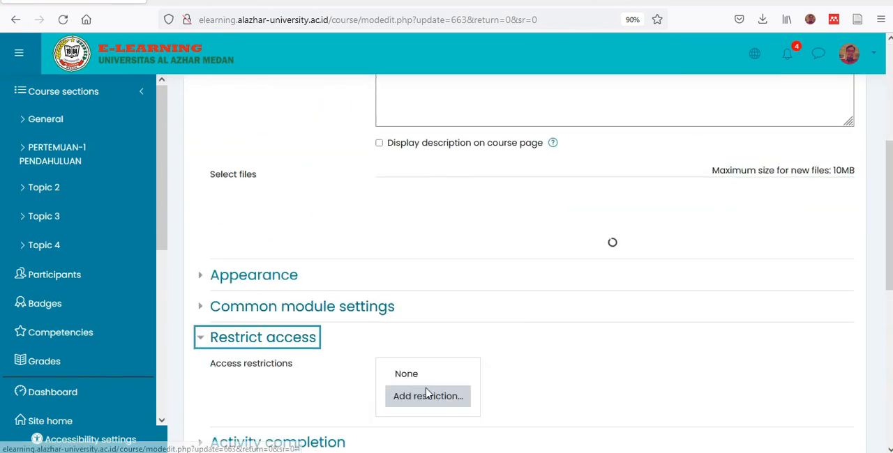
pyautogui.click(420, 399)
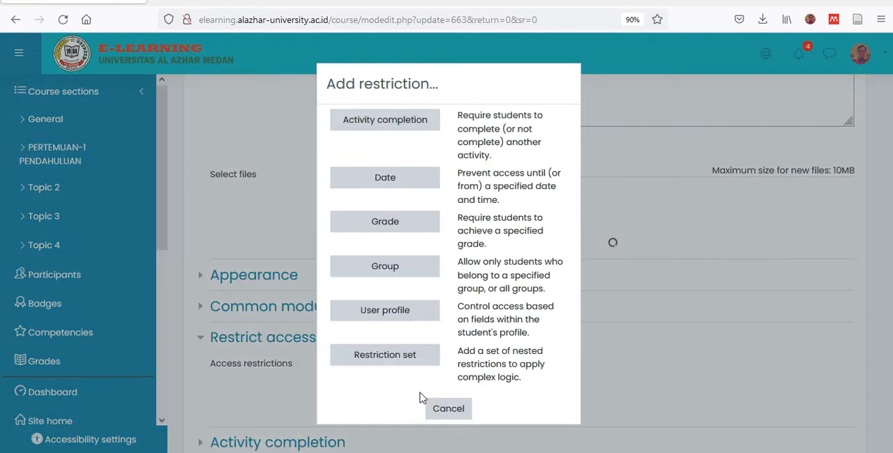
pyautogui.click(370, 129)
pyautogui.scroll(-2, 536, 346)
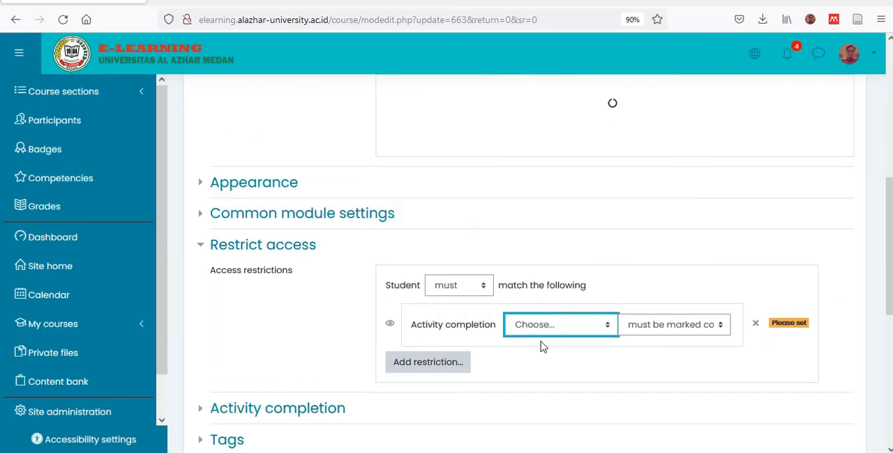
pyautogui.click(539, 354)
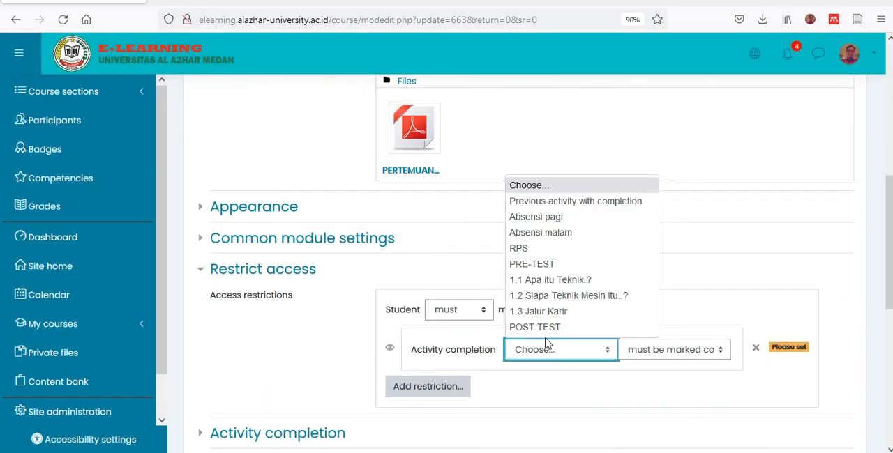
pyautogui.click(549, 333)
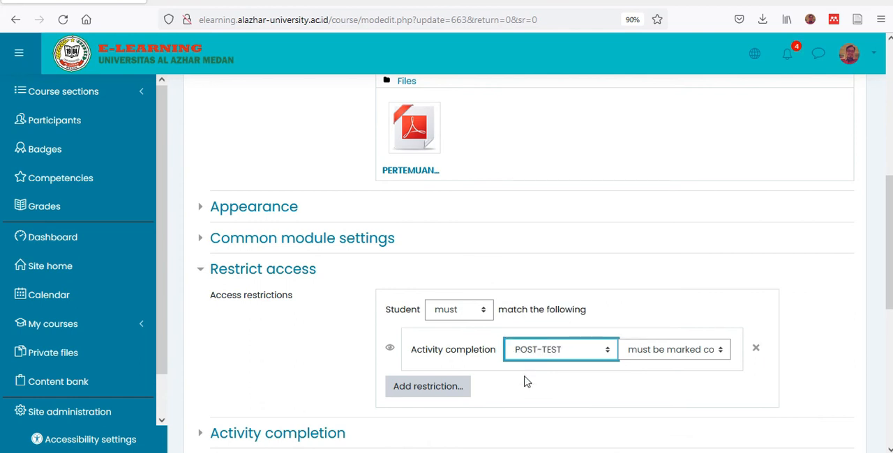
pyautogui.scroll(-5, 527, 382)
pyautogui.click(428, 215)
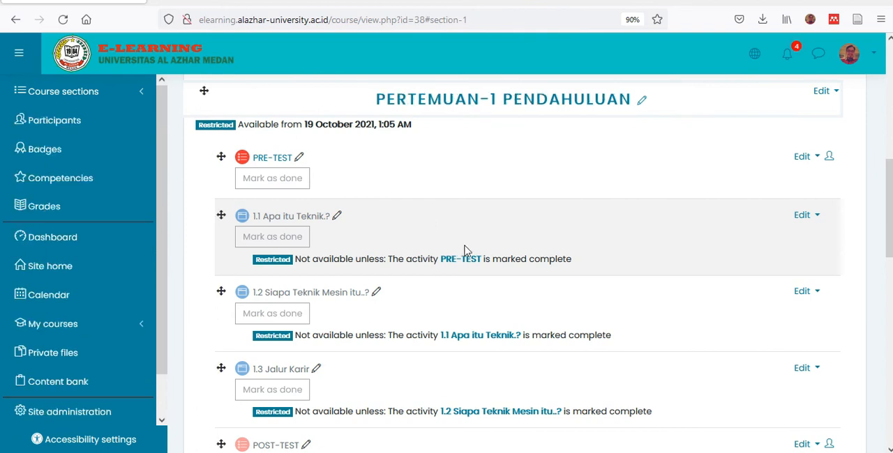
pyautogui.scroll(-3, 463, 250)
pyautogui.scroll(-4, 454, 352)
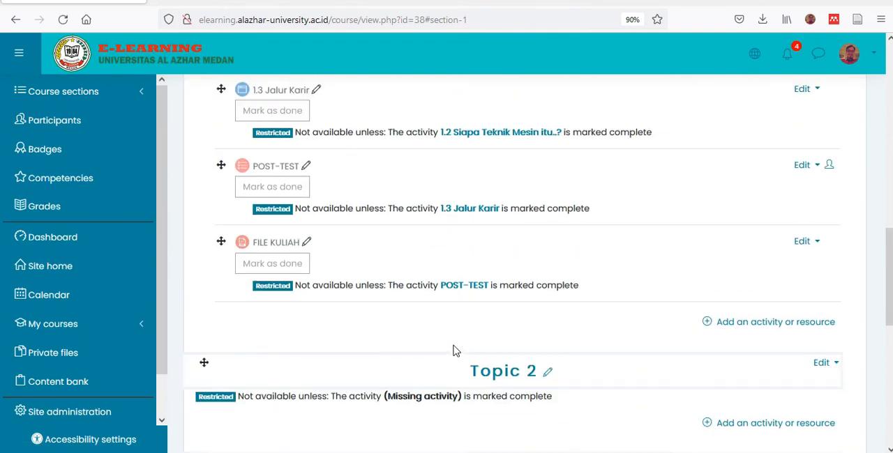
pyautogui.scroll(6, 454, 351)
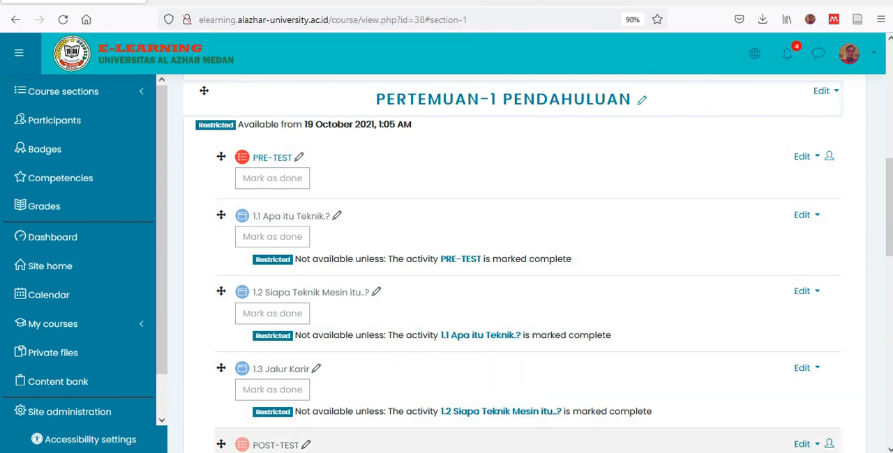
# - Switch to Zoom and start scheduling a new meeting with the topic "Pengantar teknik mesin"
pyautogui.hotkey('alt', 'Tab')
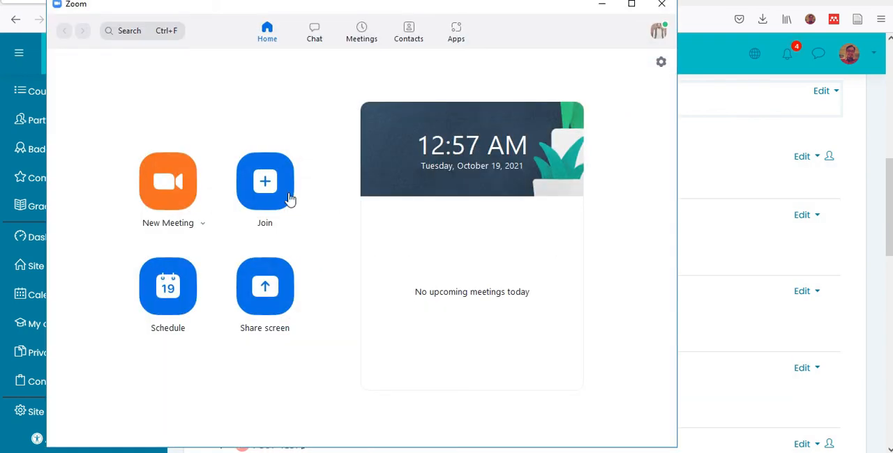
pyautogui.click(167, 308)
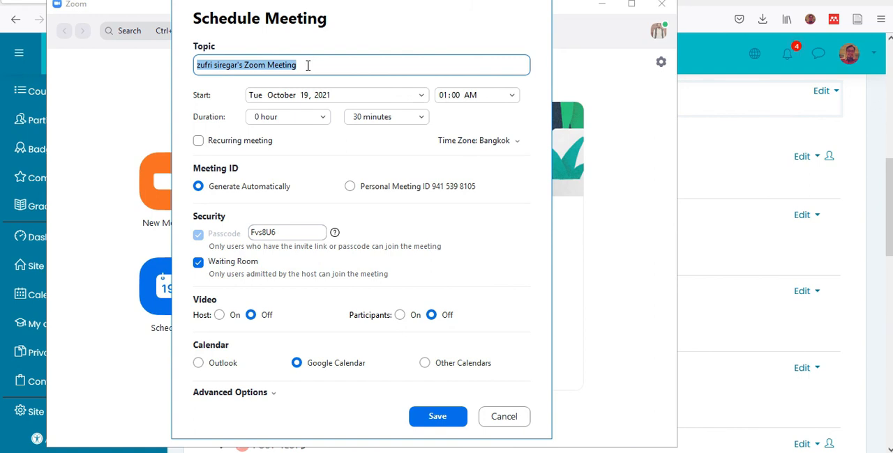
pyautogui.write('KUL')
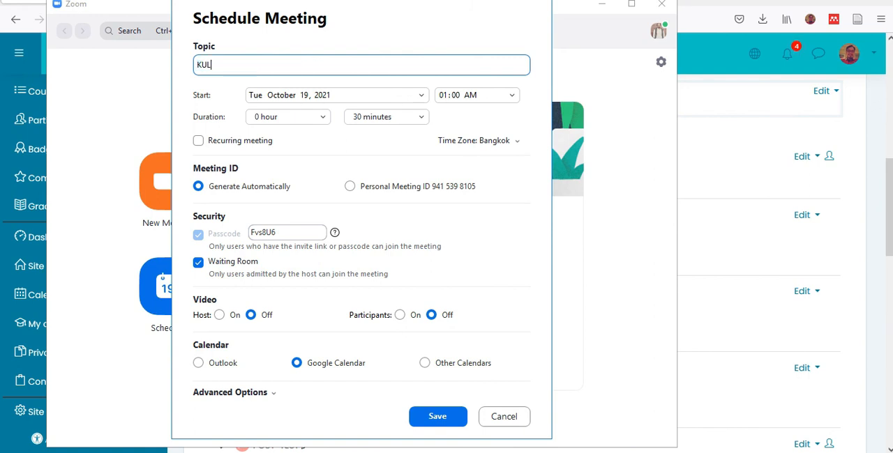
pyautogui.press('BackSpace')
pyautogui.press('BackSpace')
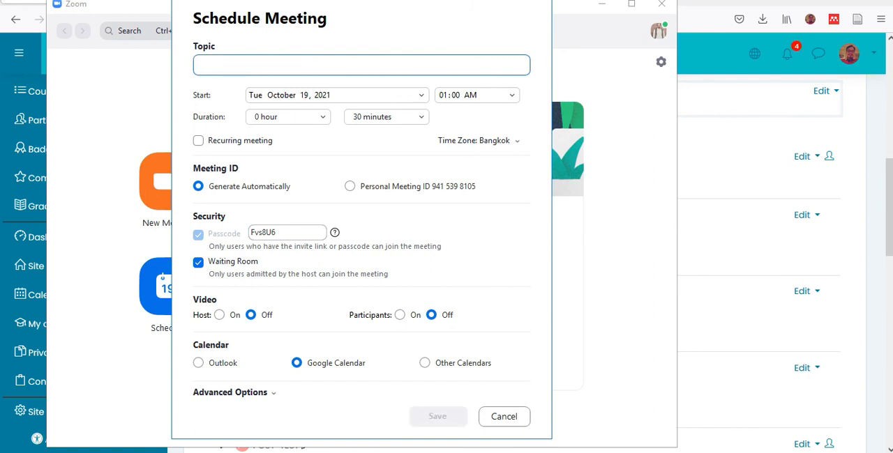
pyautogui.write('Pengantar teknik mesin')
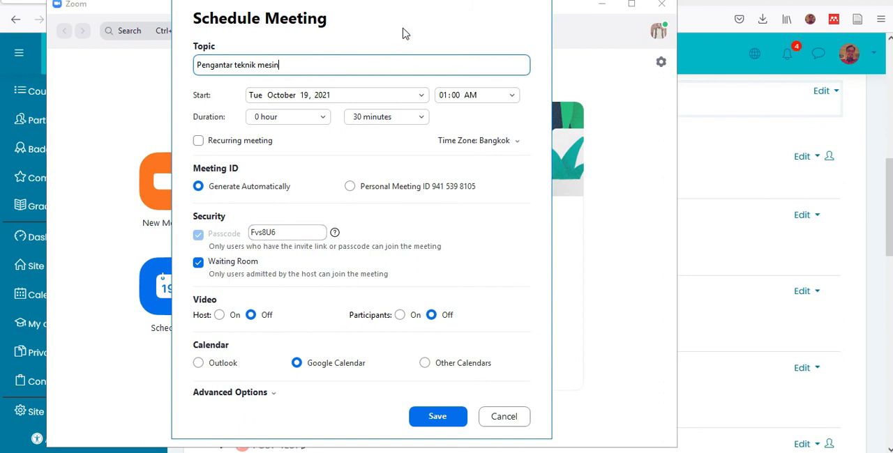
# - Set the meeting's start time to 11:15 AM and save the scheduled meeting
pyautogui.click(470, 100)
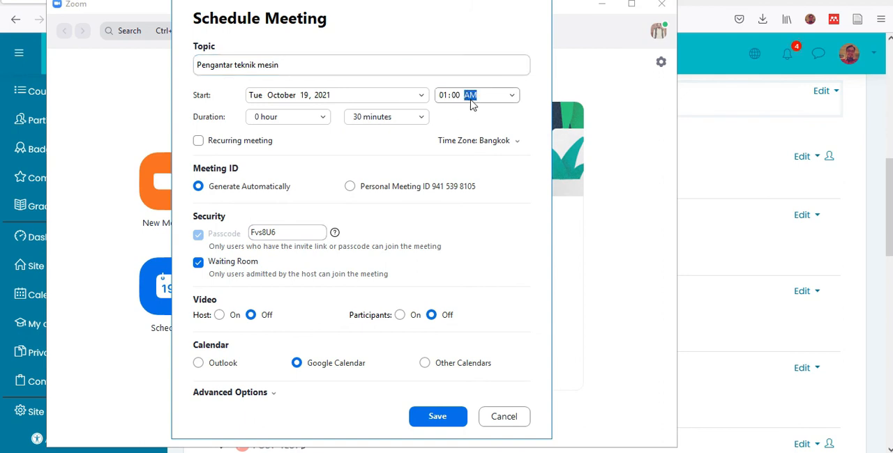
pyautogui.click(512, 96)
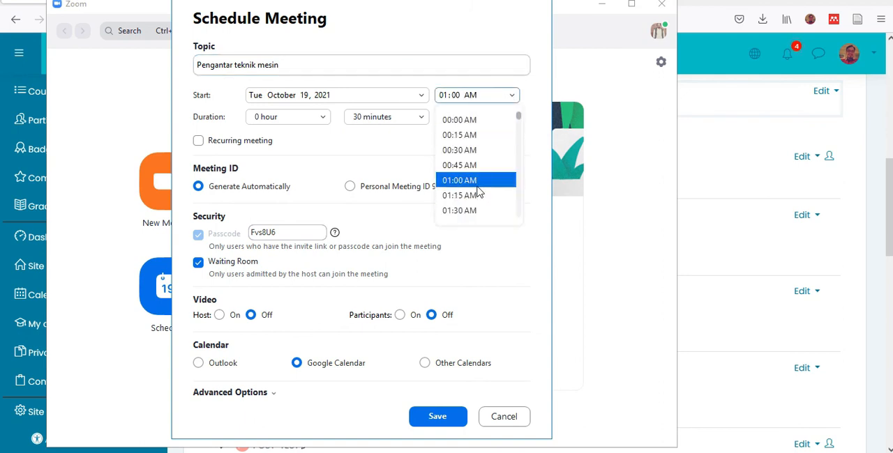
pyautogui.scroll(-13, 478, 193)
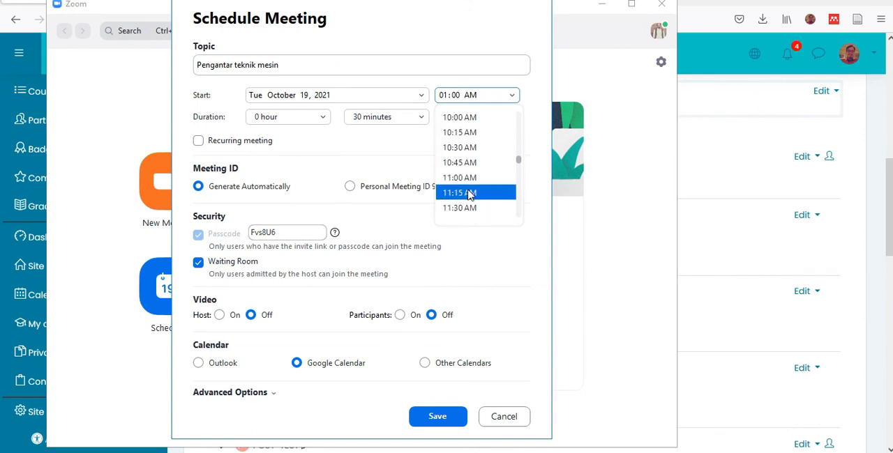
pyautogui.click(469, 194)
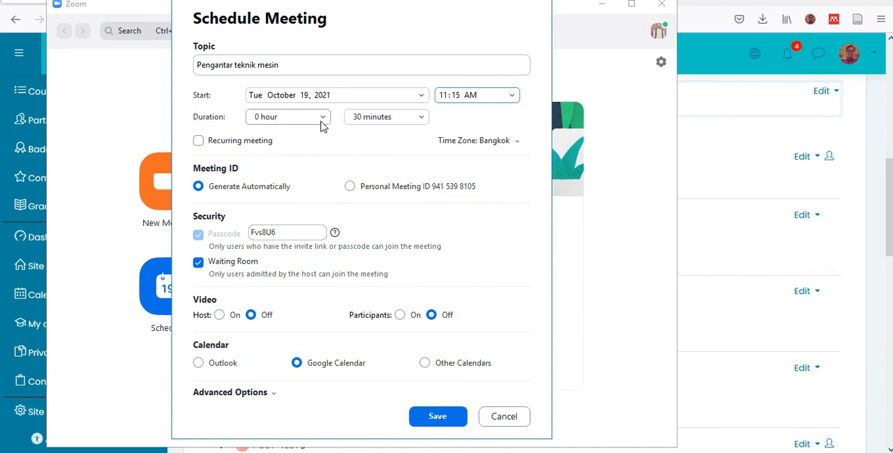
pyautogui.click(439, 424)
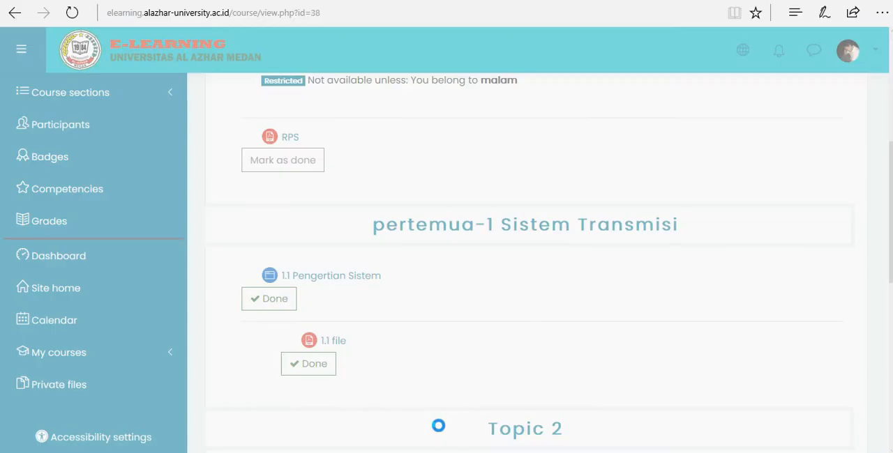
pyautogui.click(72, 12)
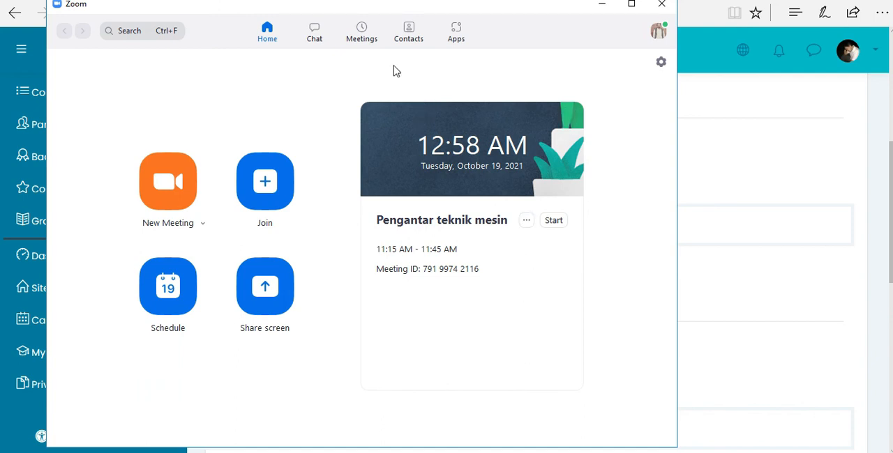
# - Copy the invitation of the Pengantar teknik mesin meeting and switch back to the Moodle course in Firefox
pyautogui.click(360, 37)
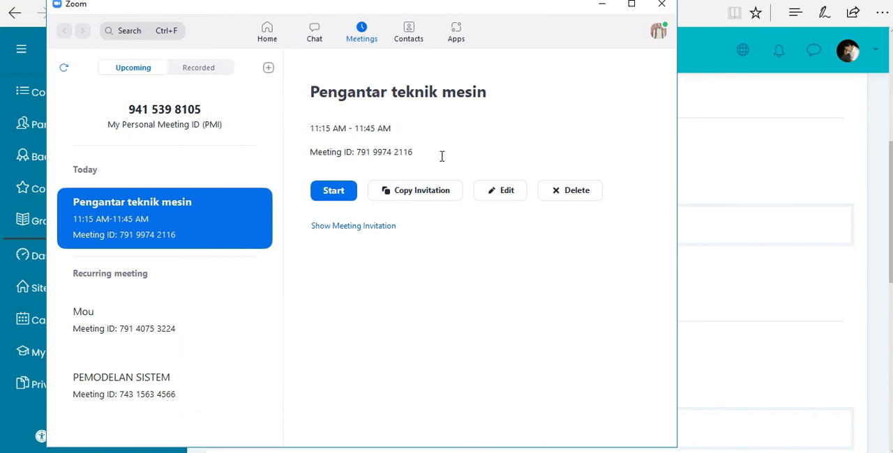
pyautogui.click(417, 200)
pyautogui.click(262, 452)
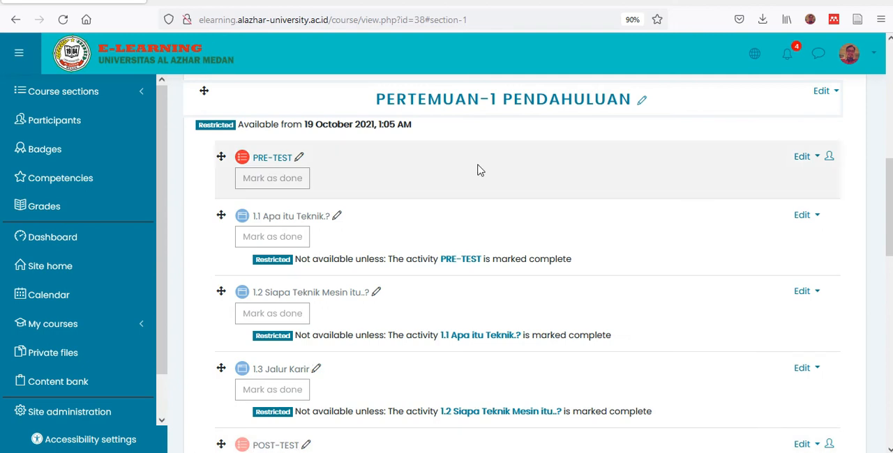
# - Add a URL resource named "Kuliah zoom" to the PERTEMUAN-1 PENDAHULUAN section
pyautogui.scroll(2, 478, 170)
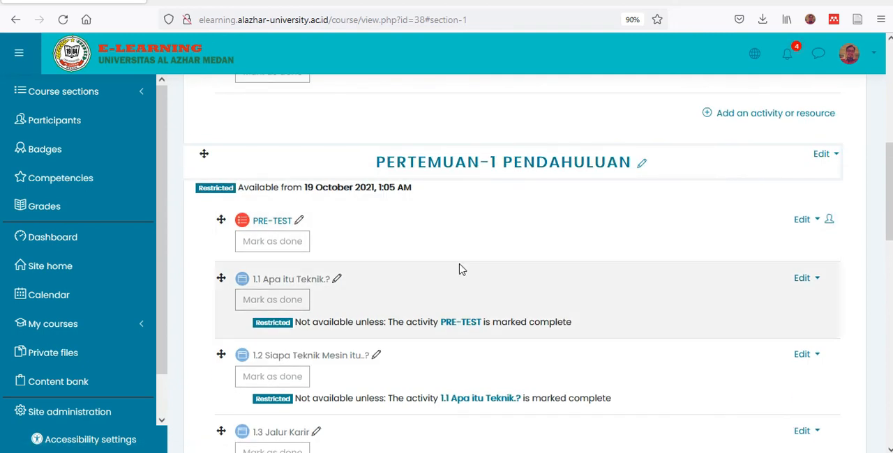
pyautogui.scroll(-2, 460, 269)
pyautogui.scroll(-4, 594, 333)
pyautogui.scroll(-4, 632, 346)
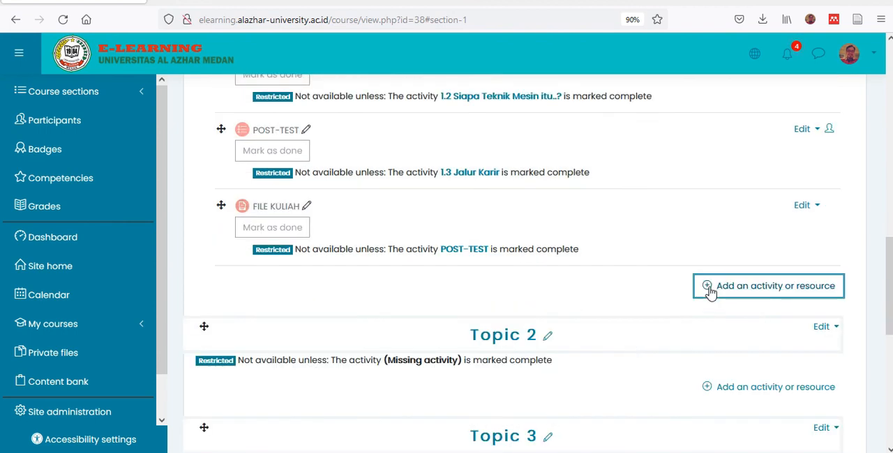
pyautogui.click(711, 292)
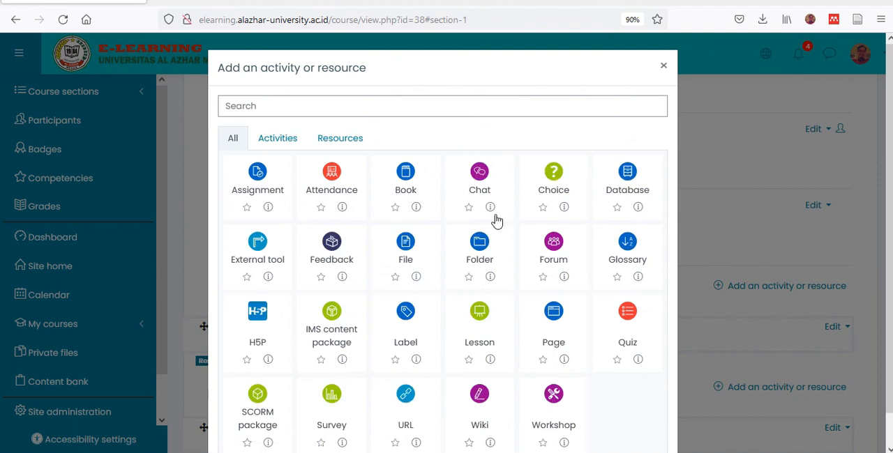
pyautogui.scroll(-1, 423, 280)
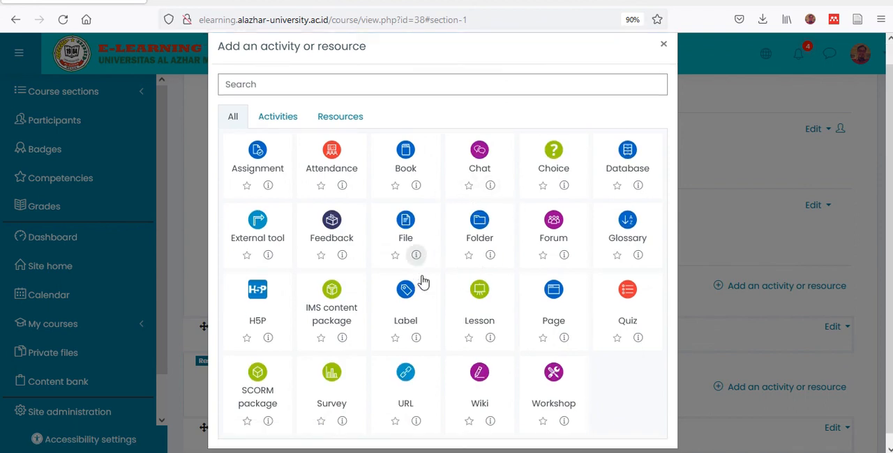
pyautogui.click(401, 375)
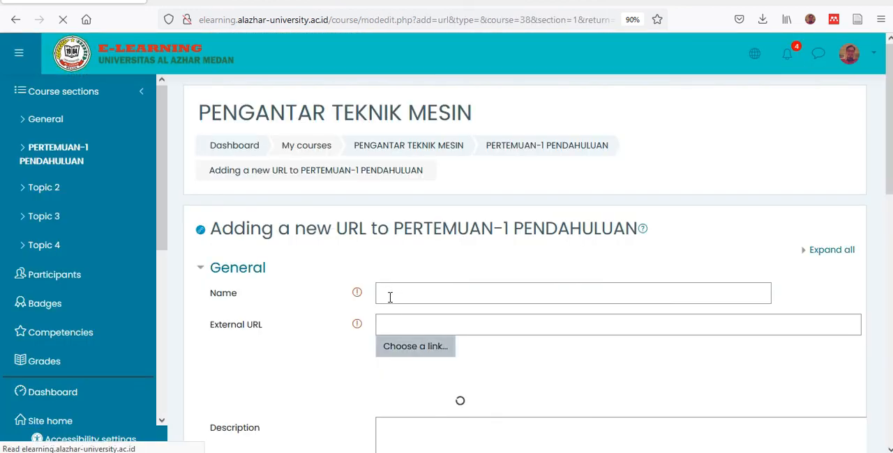
pyautogui.click(396, 294)
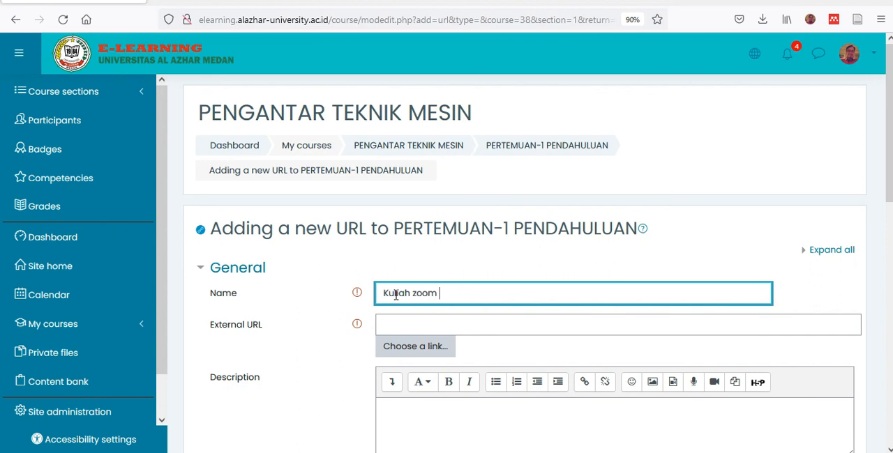
# - Paste the copied Zoom invitation, including its join link and passcode, into the description of the Kuliah zoom resource
pyautogui.scroll(-3, 498, 351)
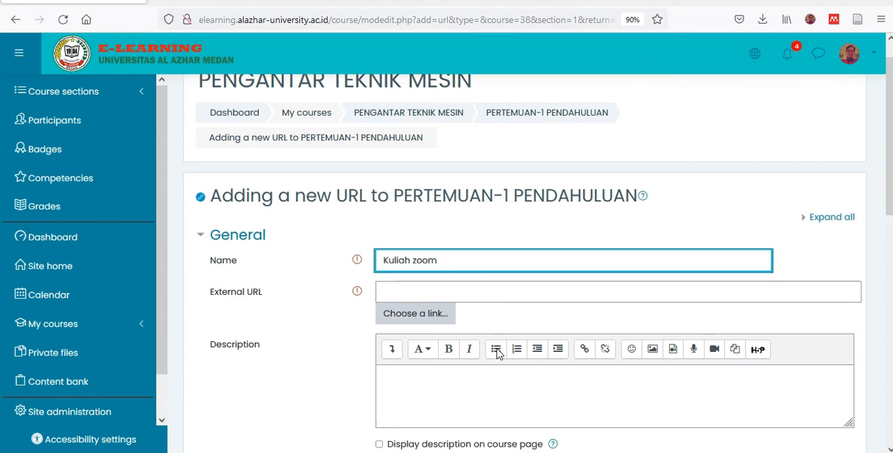
pyautogui.click(456, 288)
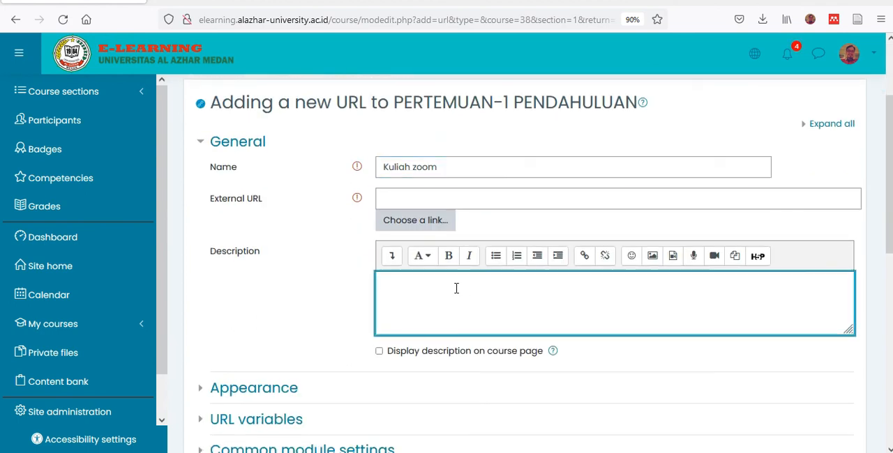
pyautogui.hotkey('ctrl', 'v')
pyautogui.scroll(5, 472, 313)
pyautogui.scroll(-2, 472, 313)
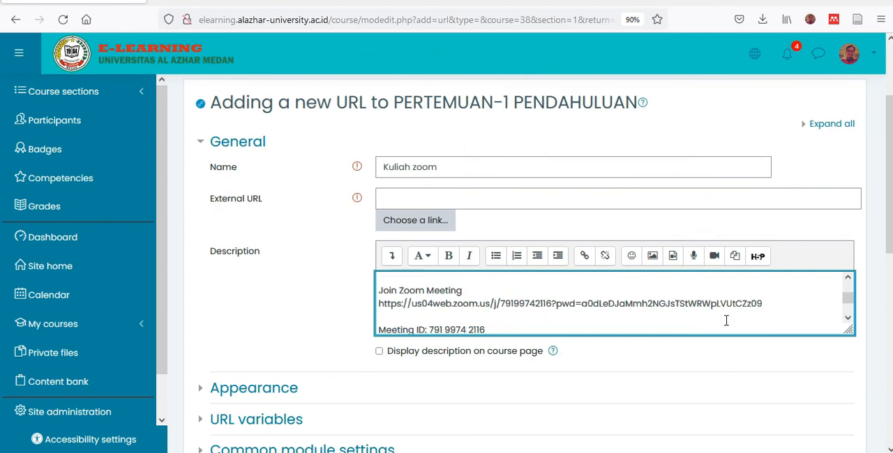
# - Copy the Zoom join link with its embedded passcode from the description into the External URL, and save, returning to the course
pyautogui.moveTo(765, 304); pyautogui.dragTo(372, 307)
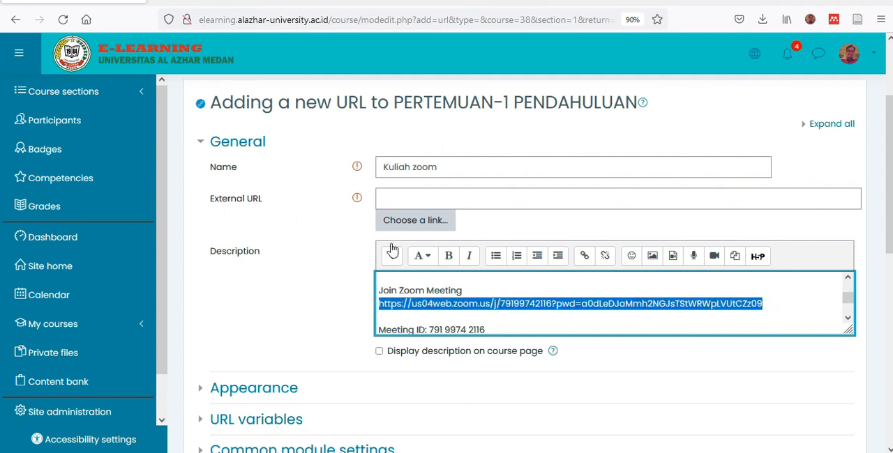
pyautogui.click(423, 195)
pyautogui.hotkey('ctrl', 'v')
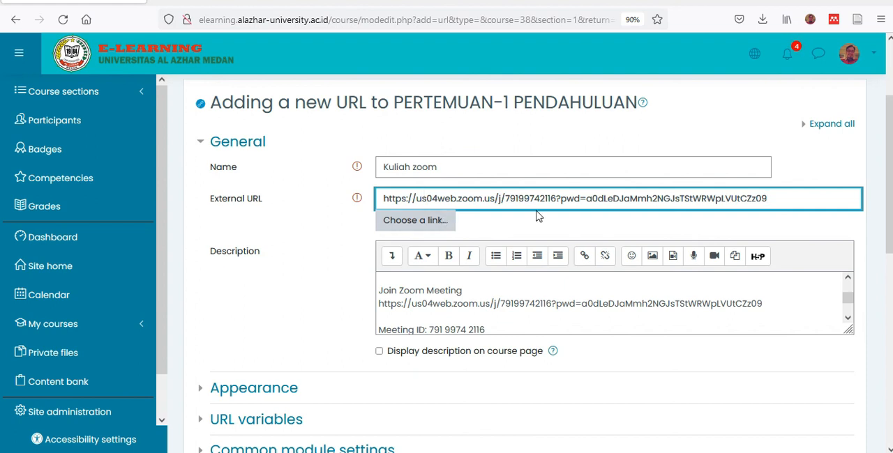
pyautogui.scroll(-5, 549, 209)
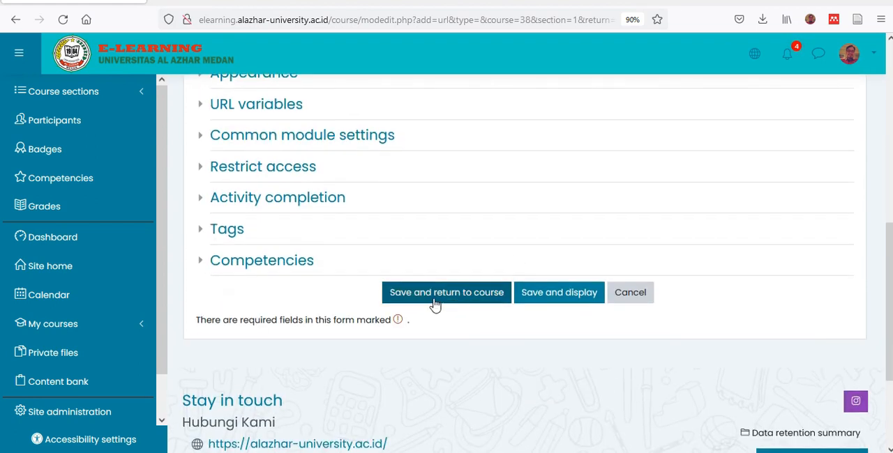
pyautogui.click(435, 299)
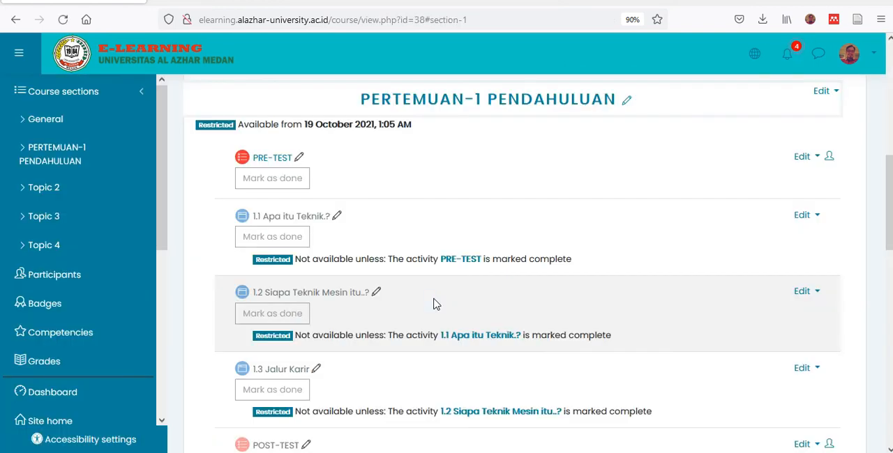
# - Move the Kuliah zoom resource up in the PERTEMUAN-1 PENDAHULUAN section, directly above POST-TEST
pyautogui.scroll(-2, 430, 303)
pyautogui.scroll(-2, 343, 353)
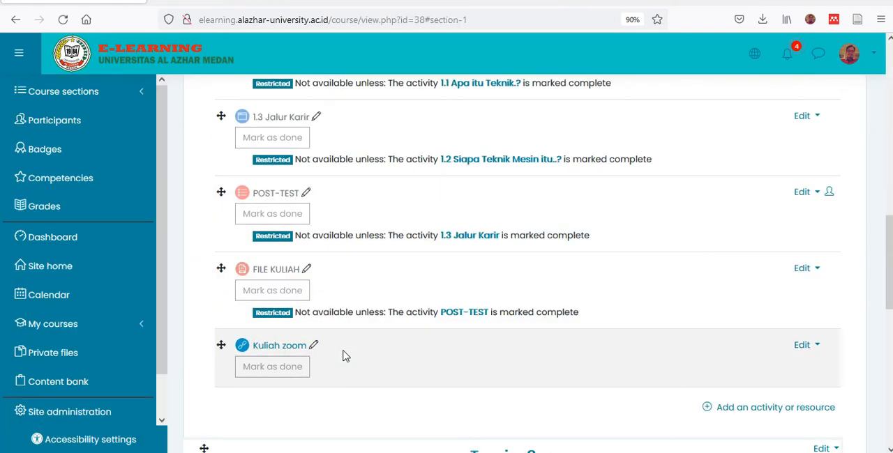
pyautogui.moveTo(220, 345); pyautogui.dragTo(223, 171)
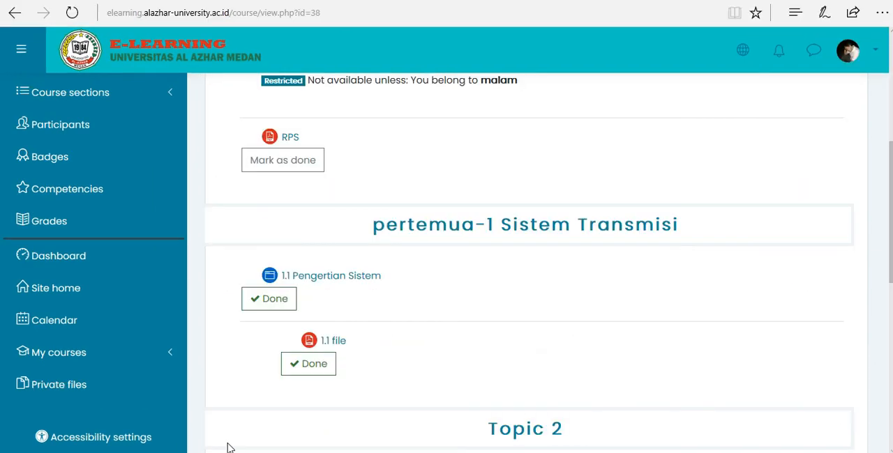
# - Switch to the student's session in the other browser and log out of that account
pyautogui.scroll(5, 365, 220)
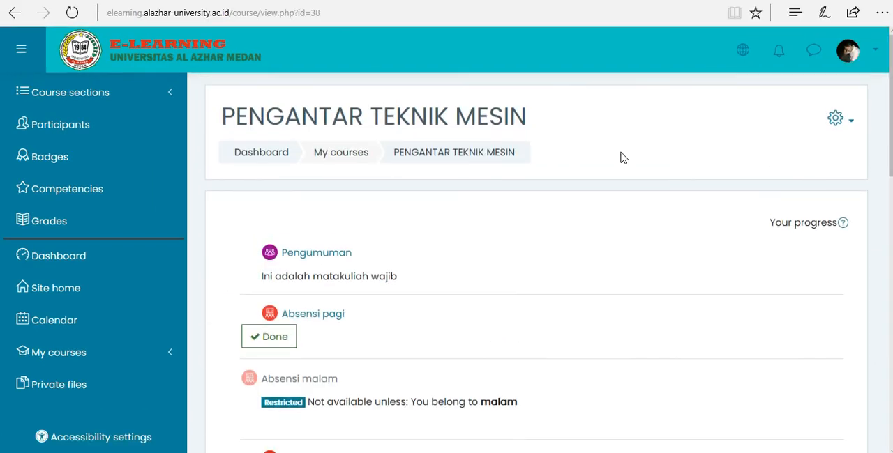
pyautogui.click(850, 53)
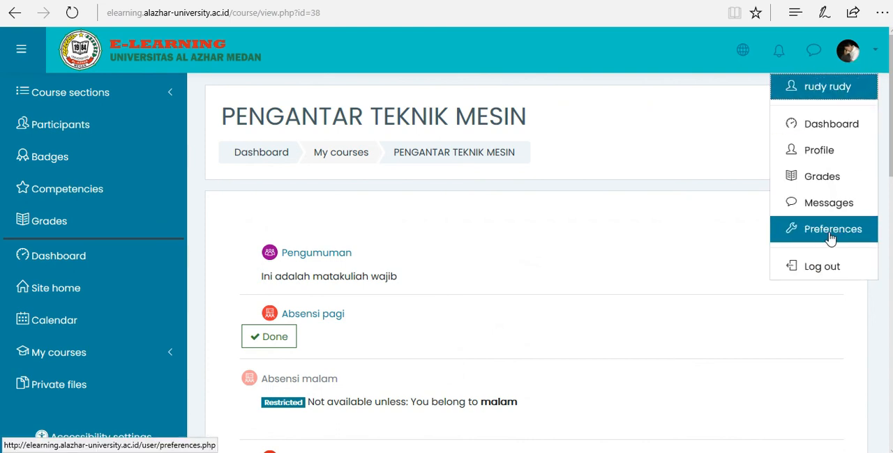
pyautogui.click(824, 265)
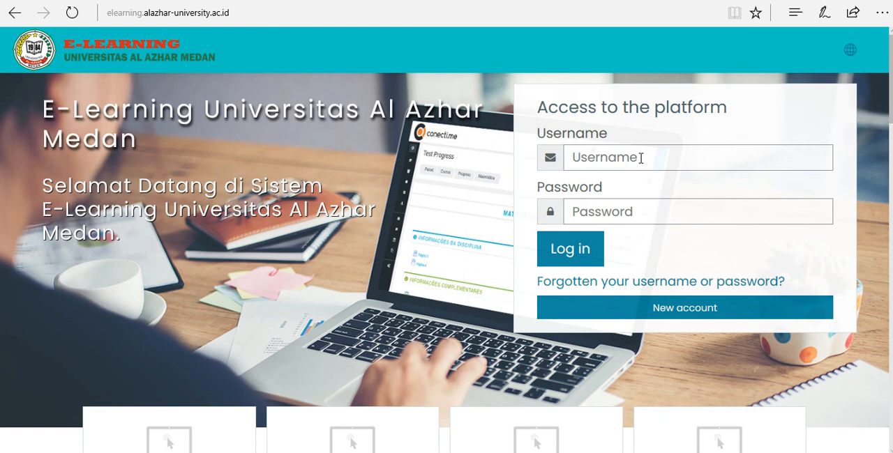
# - Log back in with the student's saved username and account password, and open the PENGANTAR TEKNIK MESIN course
pyautogui.click(640, 158)
pyautogui.click(600, 184)
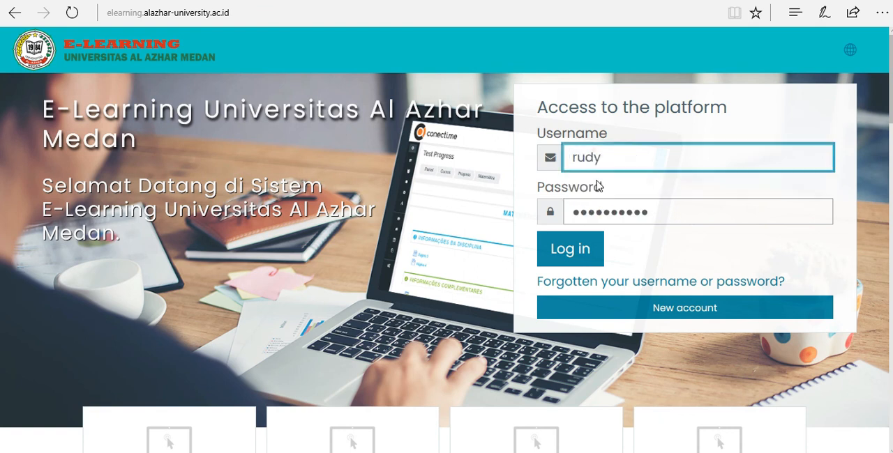
pyautogui.click(567, 258)
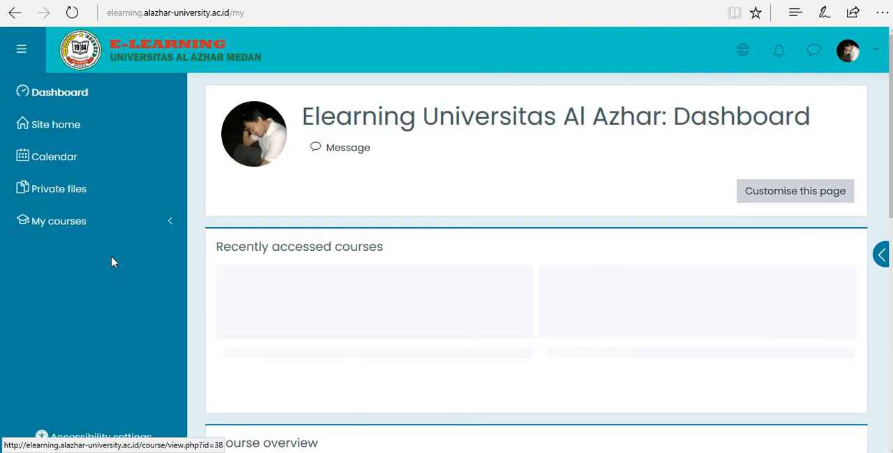
pyautogui.click(88, 225)
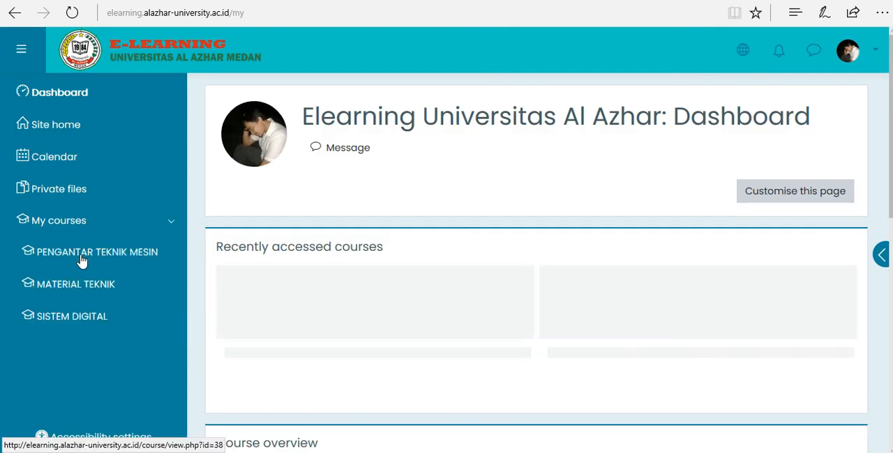
pyautogui.click(81, 260)
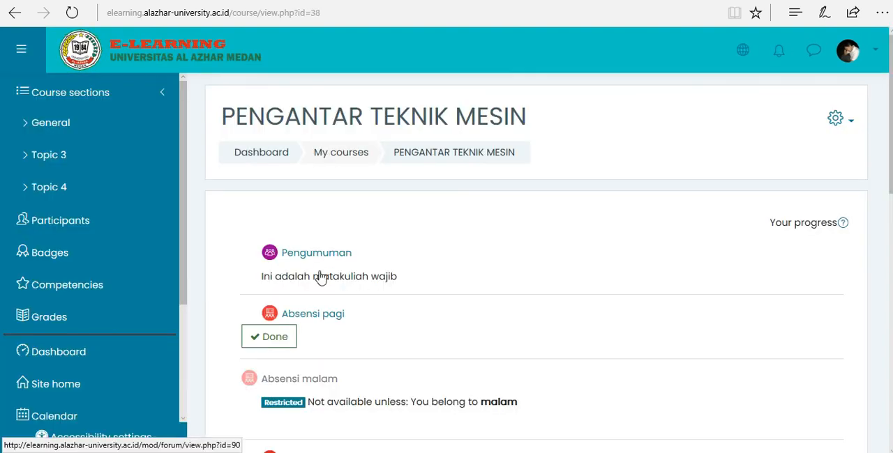
# - Check as the student whether the PERTEMUAN-1 PENDAHULUAN and Topic 2 sections can be opened, comparing with the teacher's course view
pyautogui.scroll(-2, 368, 223)
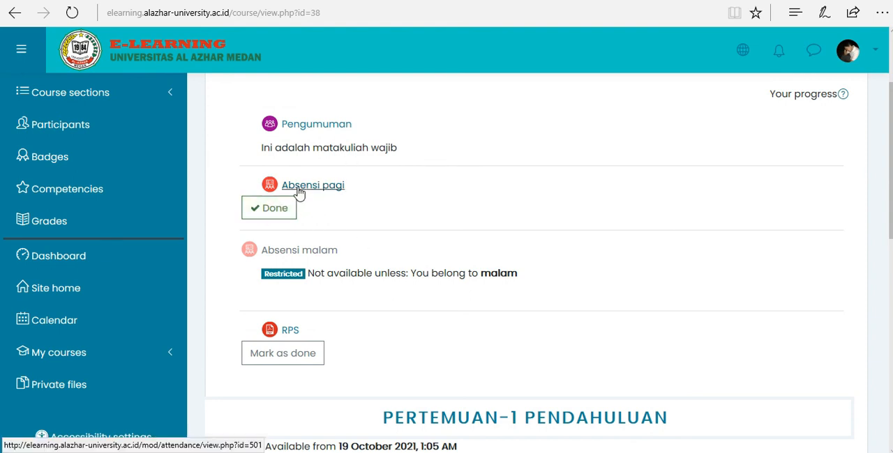
pyautogui.scroll(-3, 368, 195)
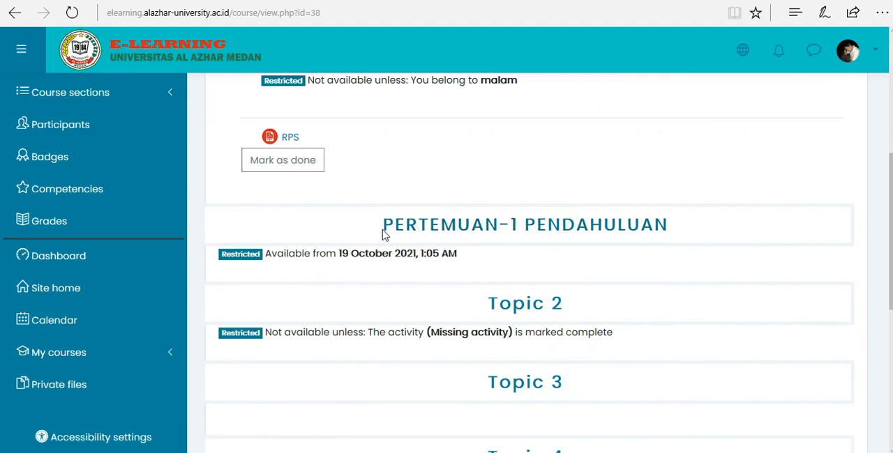
pyautogui.click(468, 233)
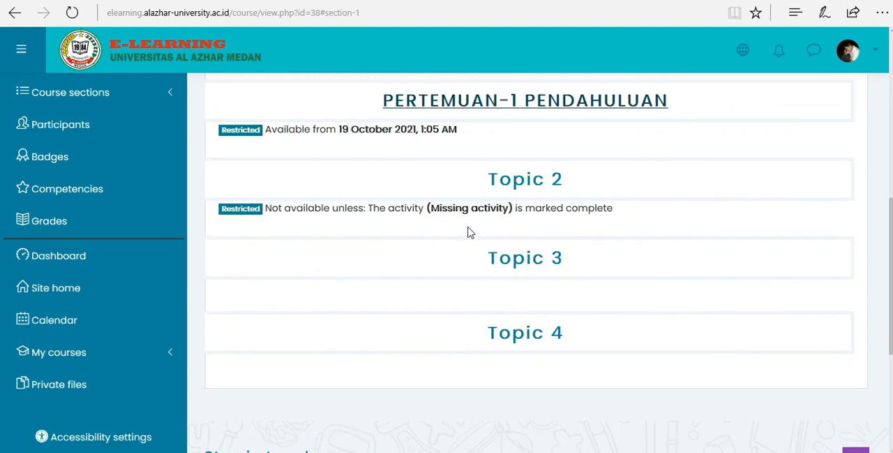
pyautogui.scroll(2, 408, 206)
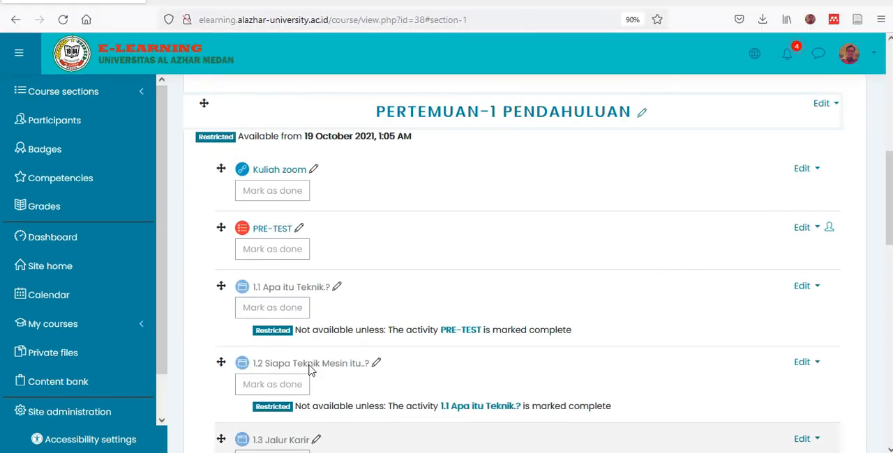
pyautogui.scroll(1, 597, 199)
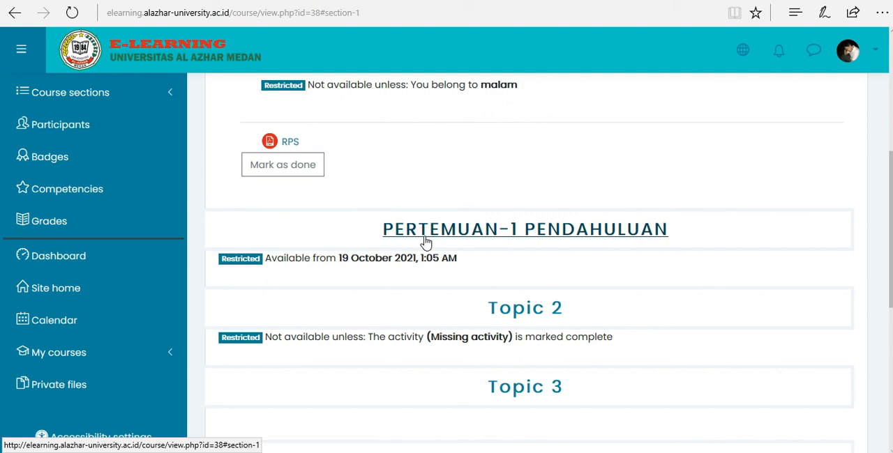
pyautogui.click(440, 233)
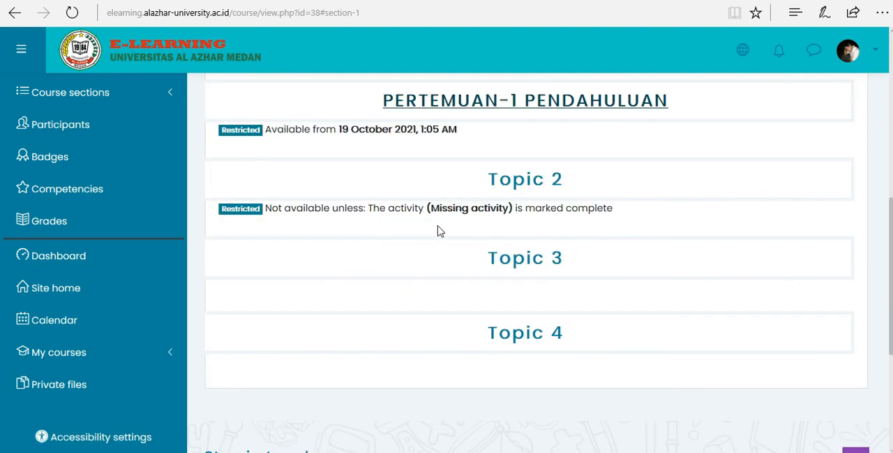
pyautogui.click(517, 186)
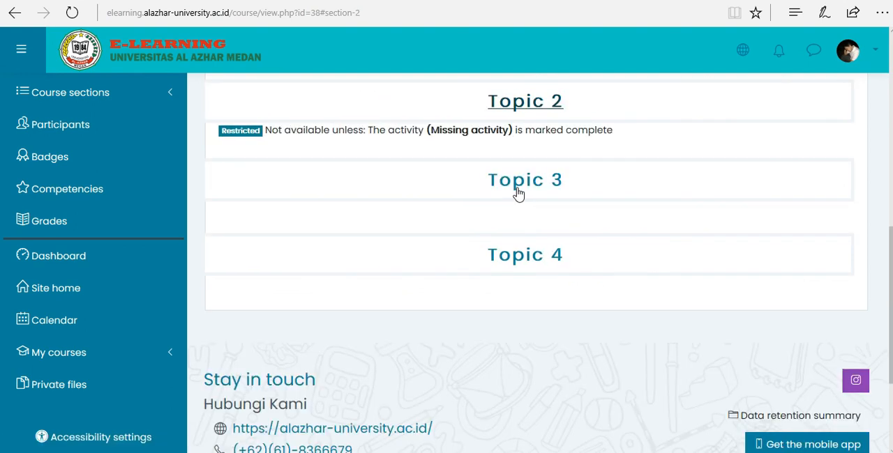
# - Open Absensi pagi as the student to check the attendance record for Pertemuan-1, and return to the course page
pyautogui.scroll(4, 478, 232)
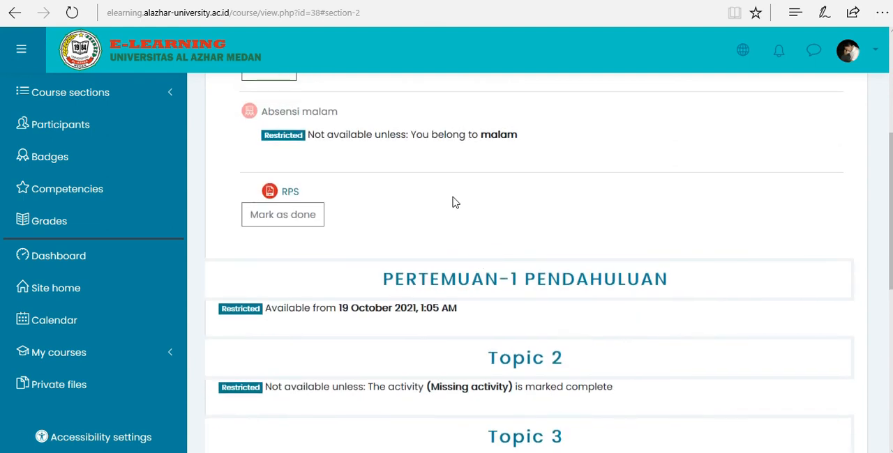
pyautogui.scroll(3, 438, 190)
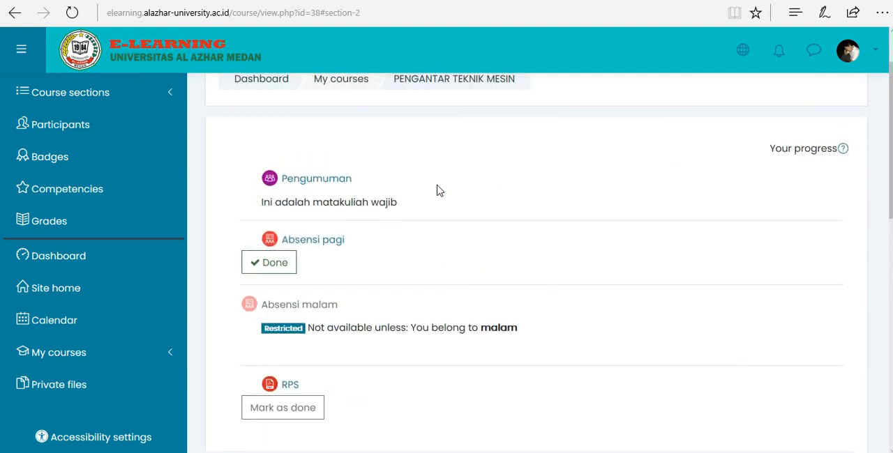
pyautogui.click(307, 241)
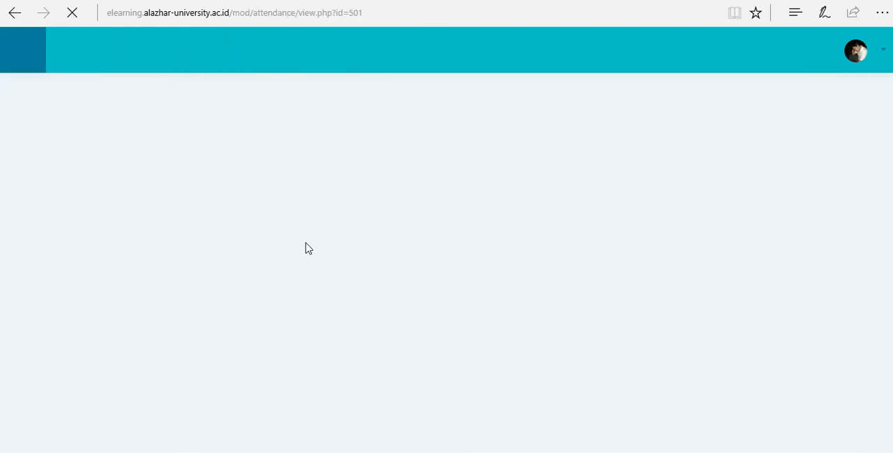
pyautogui.scroll(-2, 498, 287)
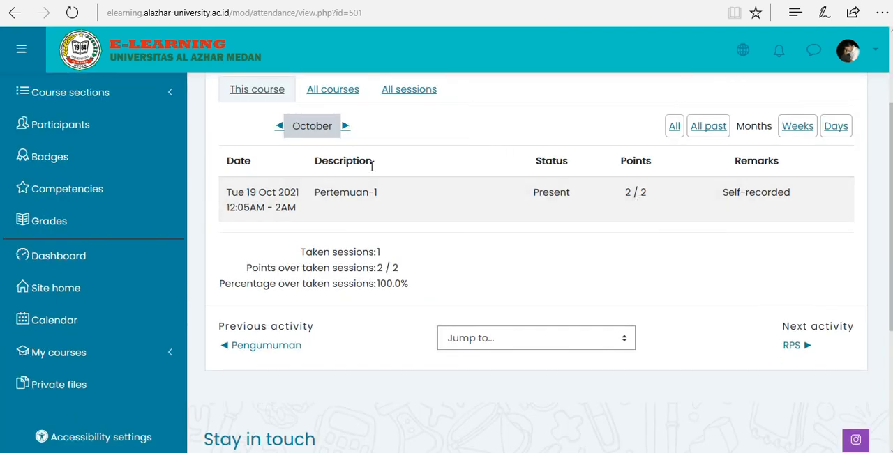
pyautogui.click(14, 13)
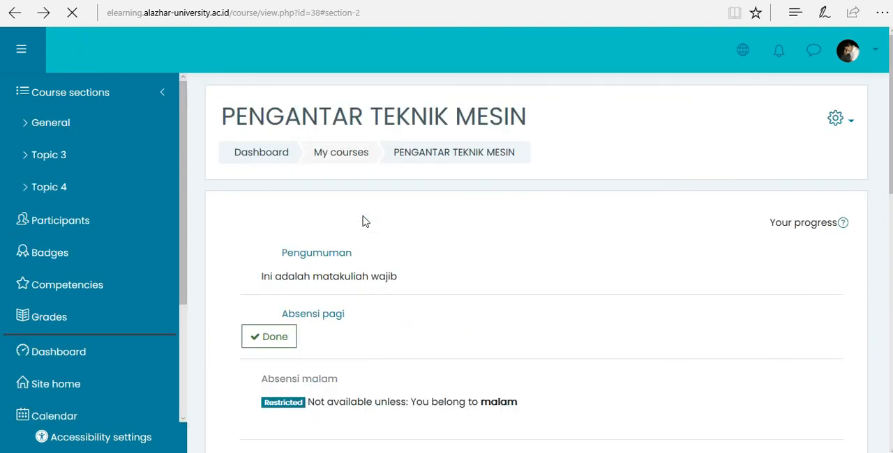
# - Examine the PERTEMUAN-1 PENDAHULUAN restriction in the student's view, and switch to the teacher's browser to review the section's activities and their access conditions
pyautogui.scroll(-4, 433, 282)
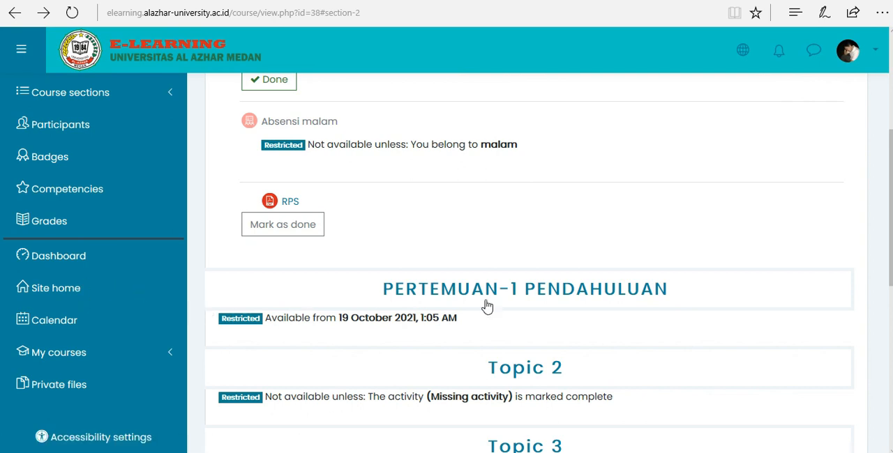
pyautogui.scroll(-2, 488, 304)
pyautogui.scroll(1, 488, 305)
pyautogui.scroll(1, 488, 305)
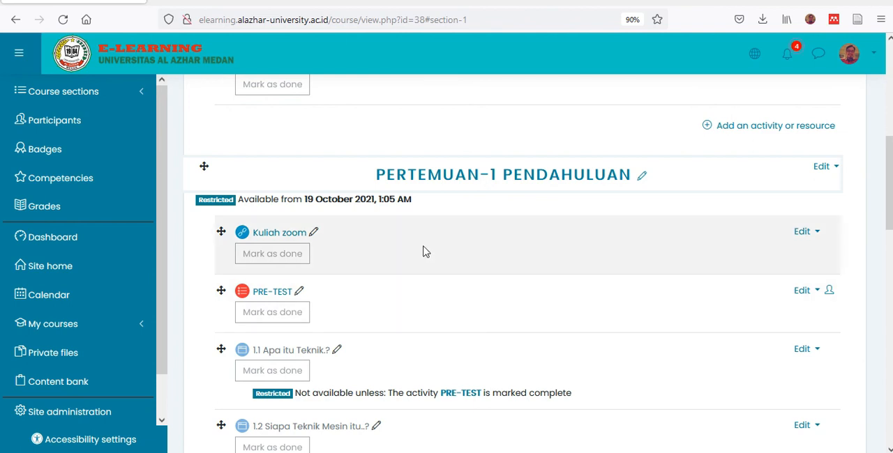
pyautogui.scroll(-5, 426, 262)
pyautogui.scroll(-1, 428, 251)
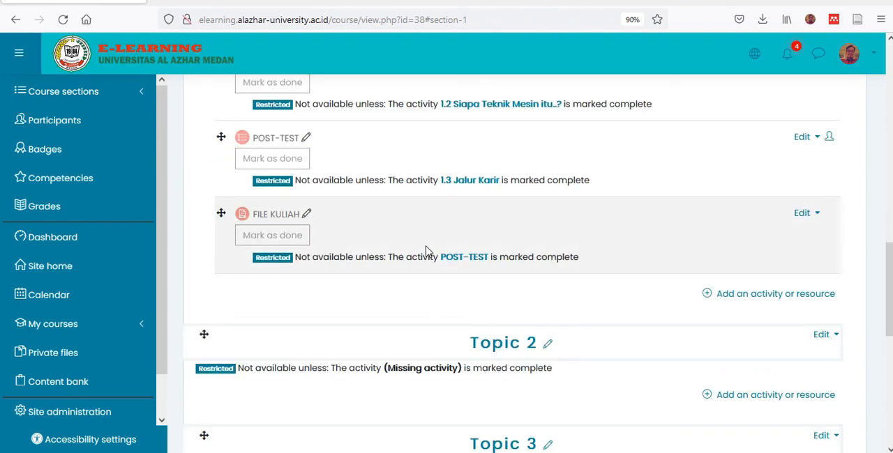
pyautogui.scroll(4, 425, 250)
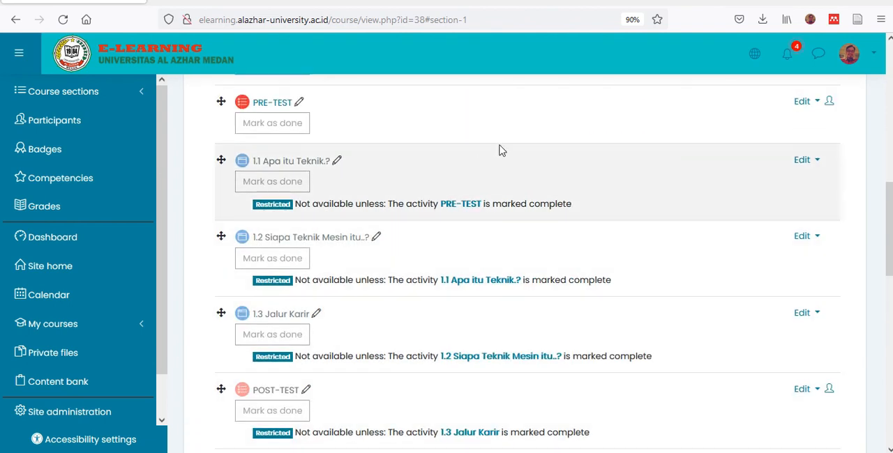
pyautogui.scroll(2, 447, 215)
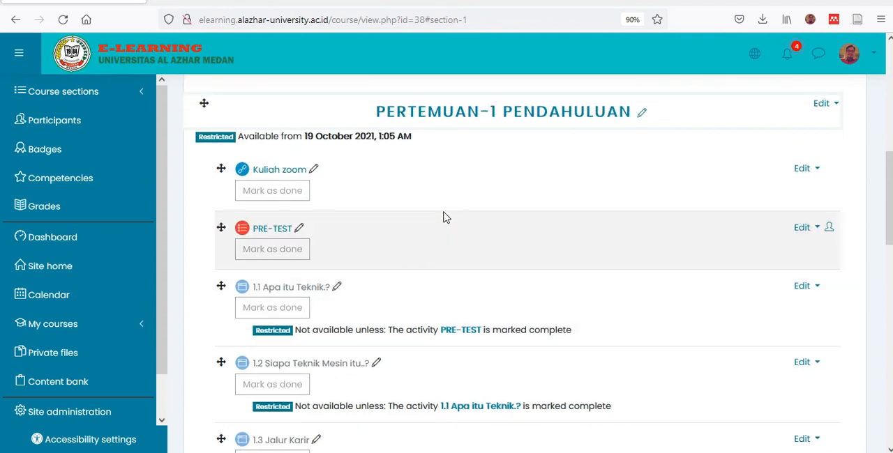